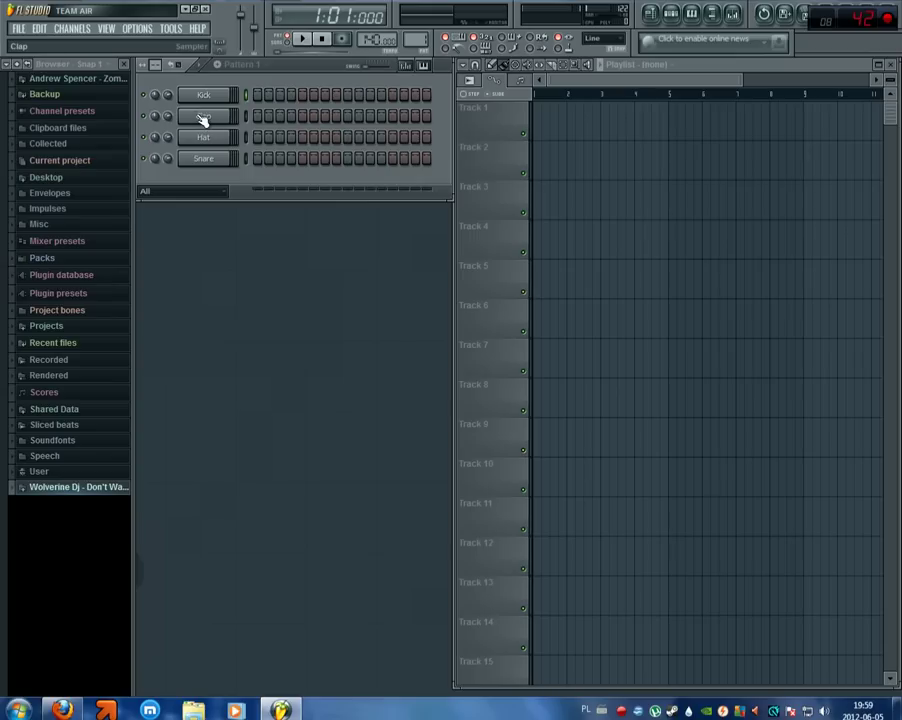
# - Replace the Kick channel with the Nexus synthesizer and load its LD German Trumpet 3 preset from the Dance Leads category
pyautogui.rightClick(206, 99)
pyautogui.moveTo(258, 253)
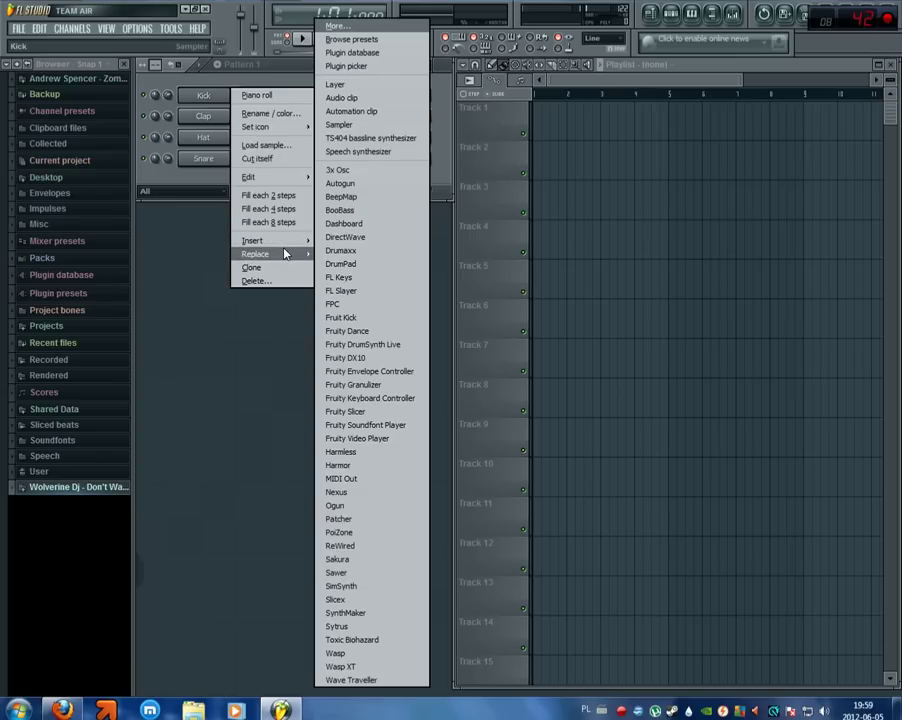
pyautogui.click(378, 494)
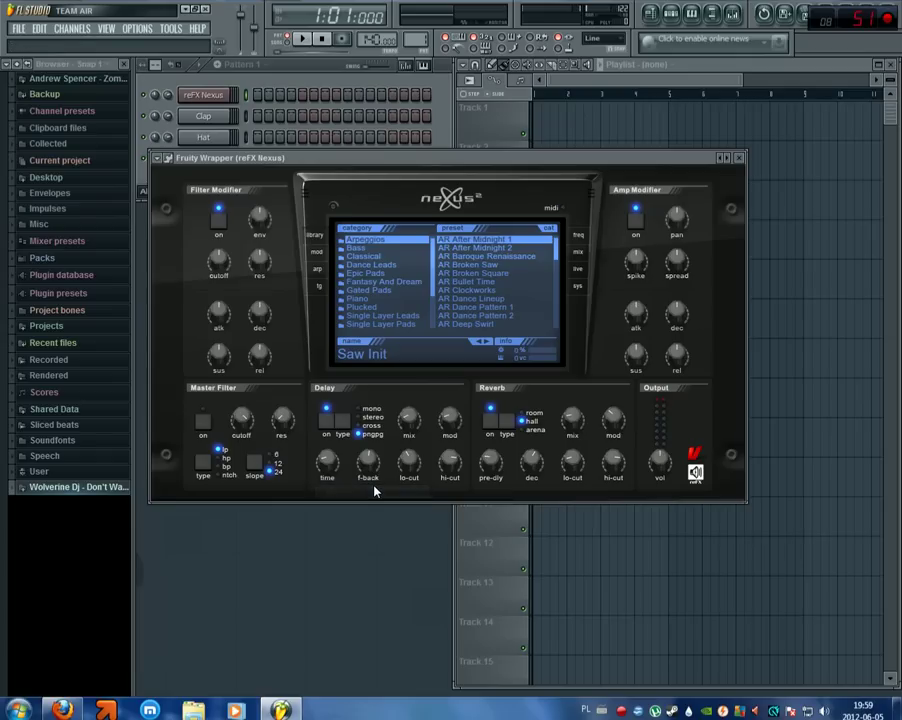
pyautogui.click(389, 266)
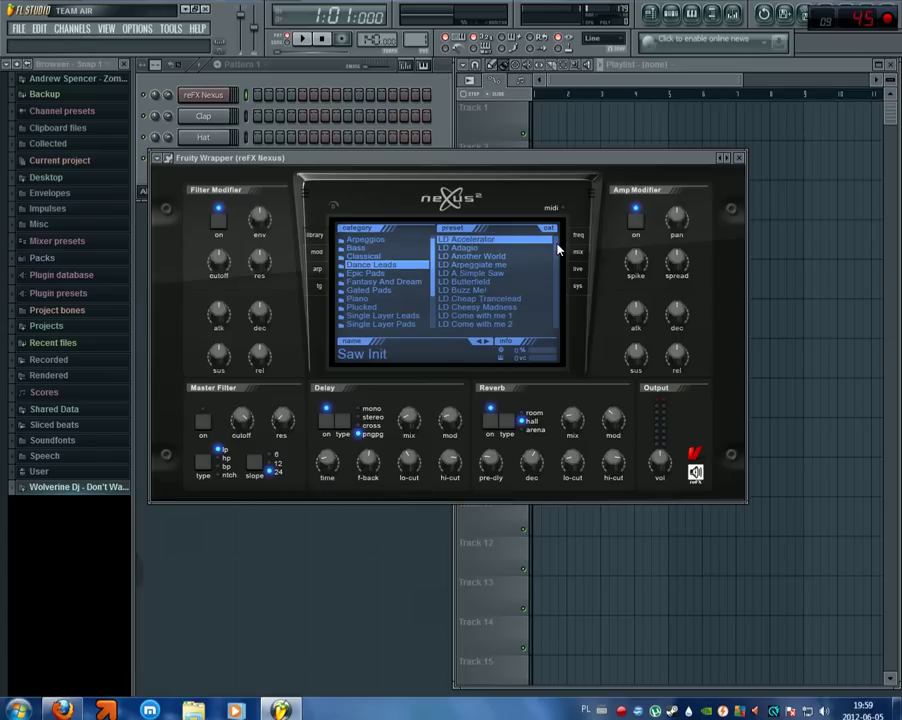
pyautogui.moveTo(558, 241); pyautogui.dragTo(559, 280)
pyautogui.scroll(-1, 529, 262)
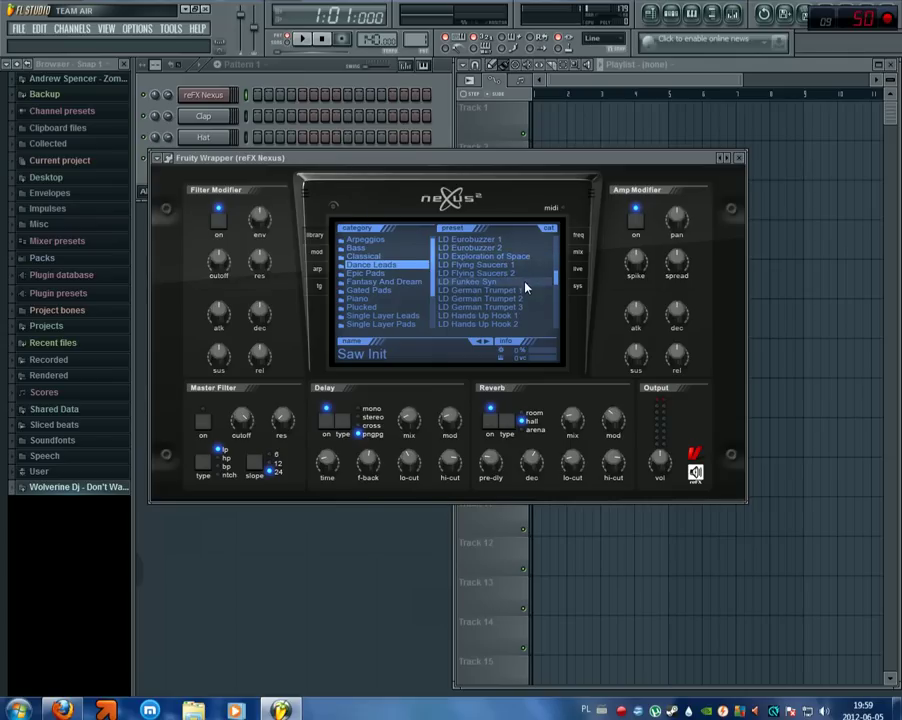
pyautogui.click(527, 306)
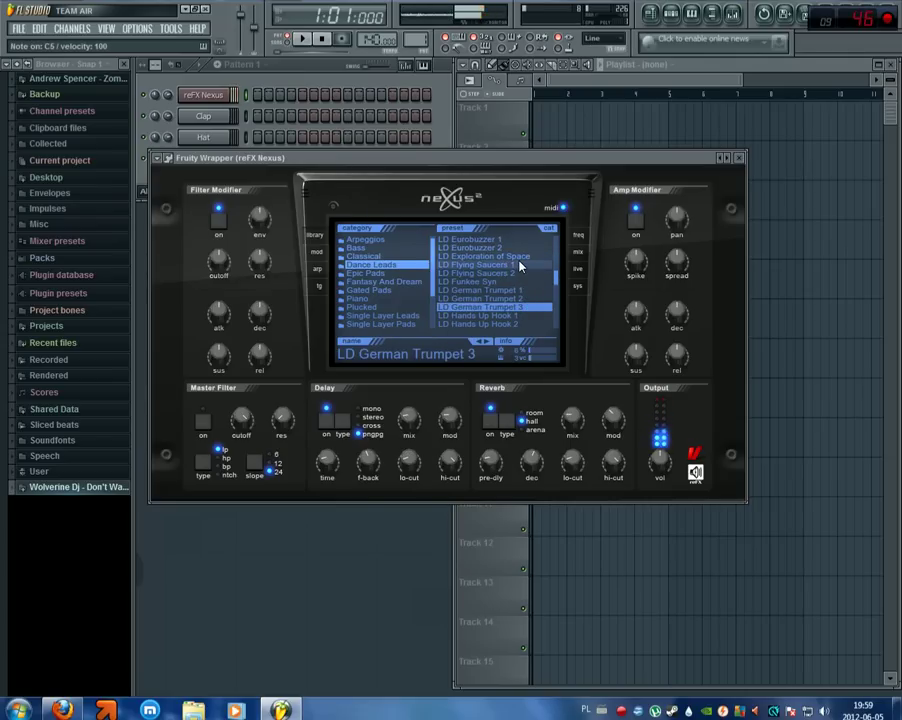
# - Open the reFX Nexus channel's piano roll, switch the key display from note names to piano keys and audition a few keys
pyautogui.rightClick(237, 95)
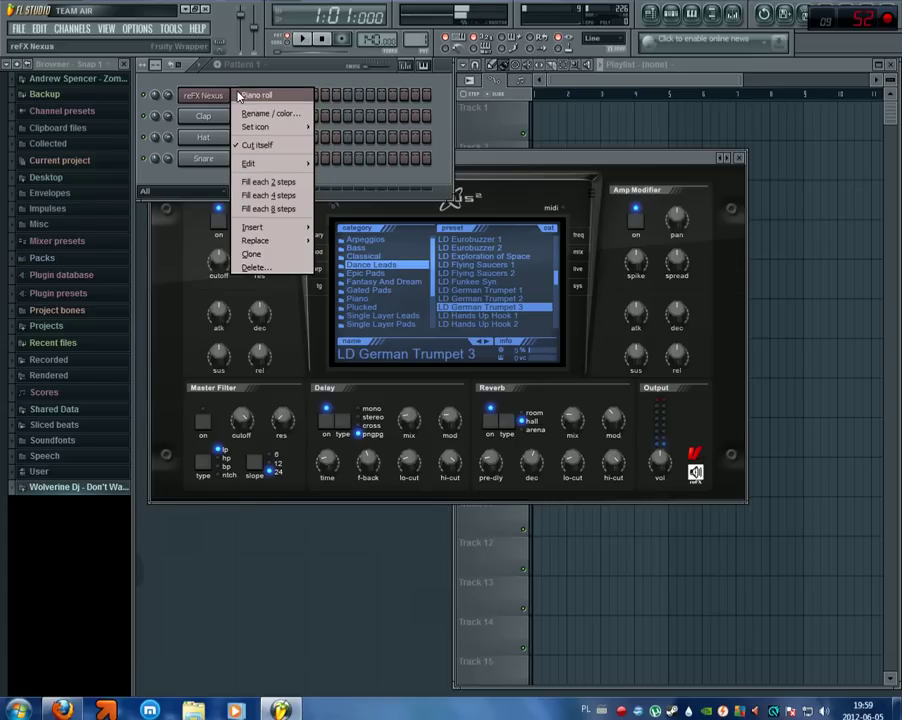
pyautogui.rightClick(213, 98)
pyautogui.rightClick(213, 91)
pyautogui.rightClick(225, 94)
pyautogui.click(256, 95)
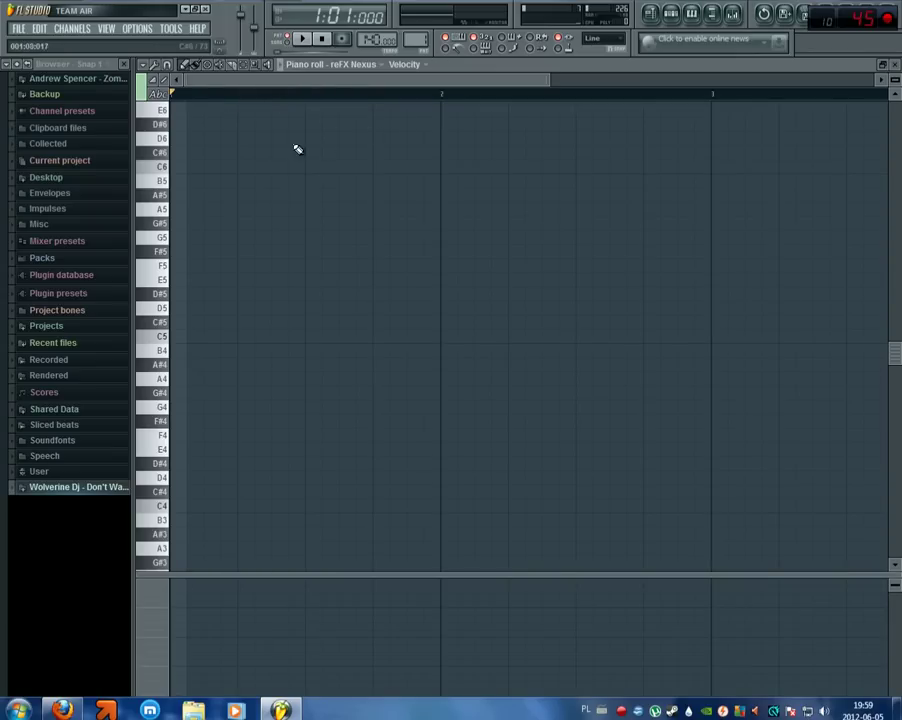
pyautogui.click(167, 95)
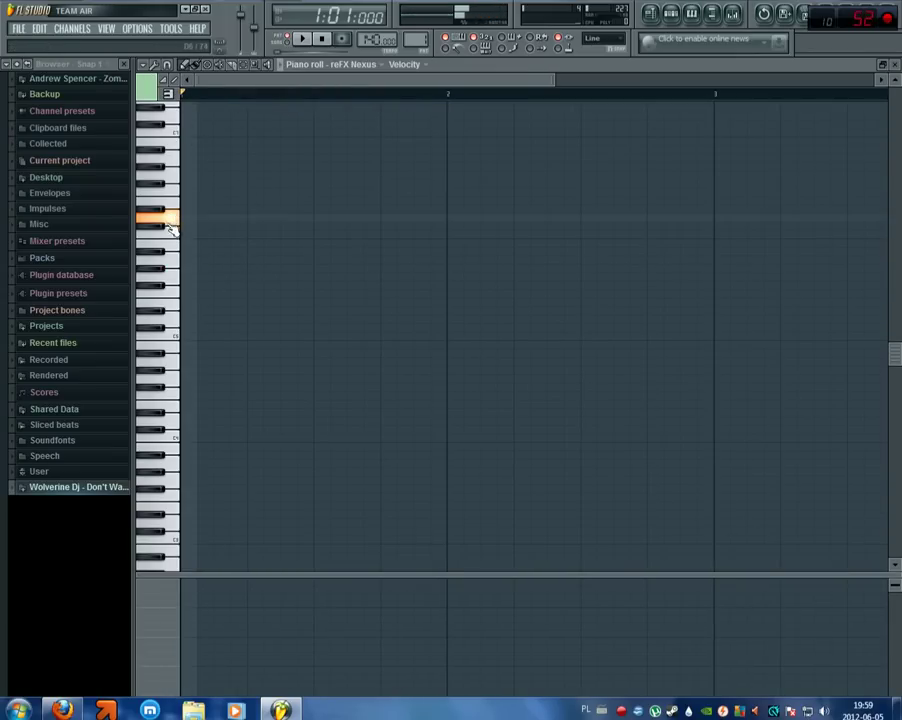
pyautogui.moveTo(172, 230); pyautogui.dragTo(172, 338)
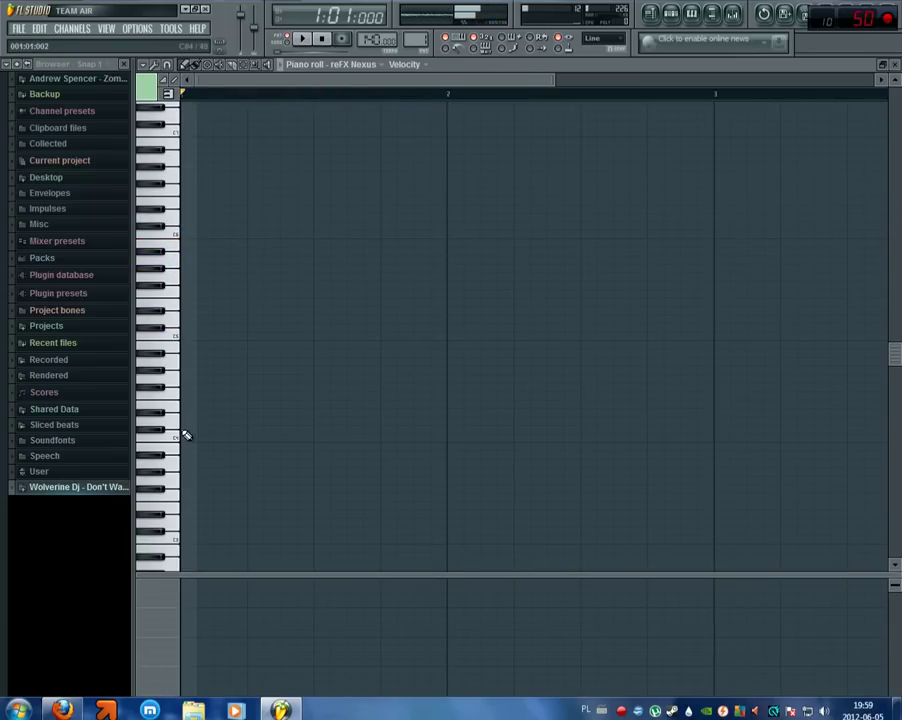
# - Place two-step notes on every beat of the first two bars, using C5 in bar 1 and G#4 in bar 2
pyautogui.click(188, 336)
pyautogui.click(258, 336)
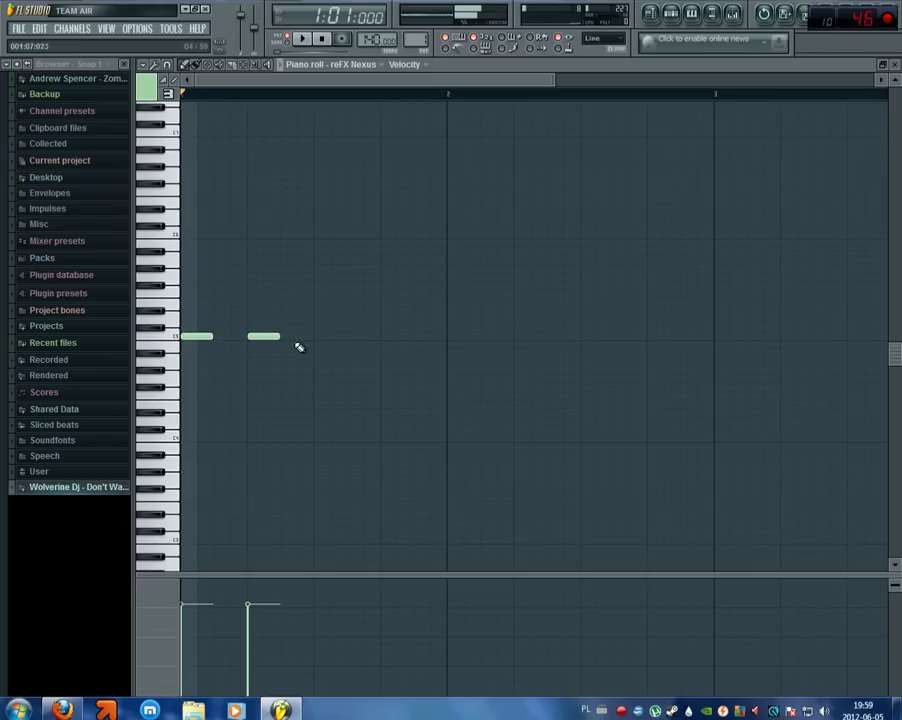
pyautogui.click(322, 336)
pyautogui.click(394, 335)
pyautogui.click(458, 369)
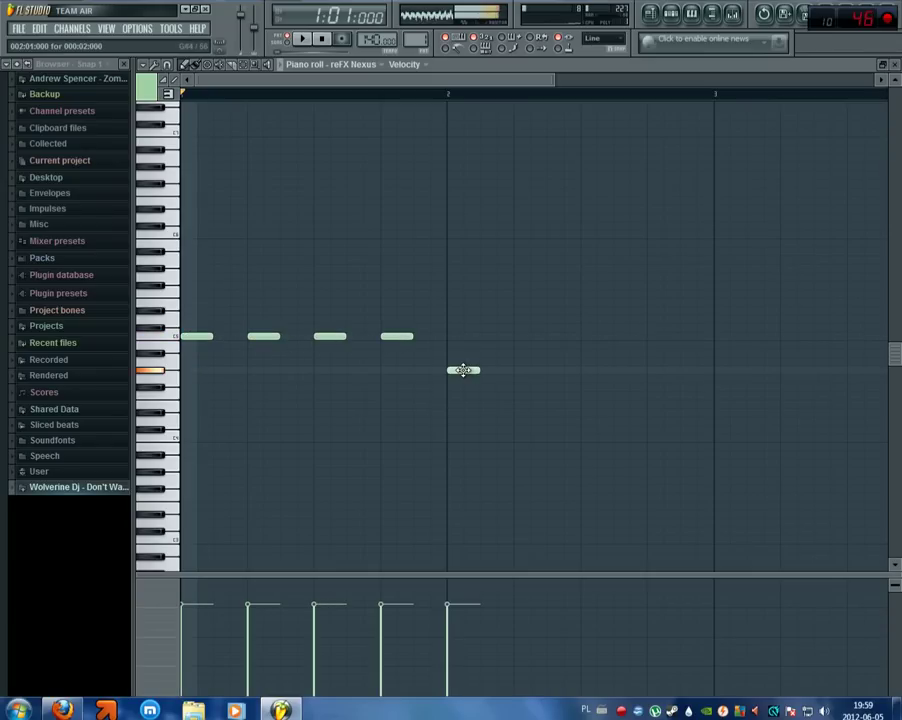
pyautogui.click(530, 369)
pyautogui.click(586, 369)
pyautogui.click(650, 369)
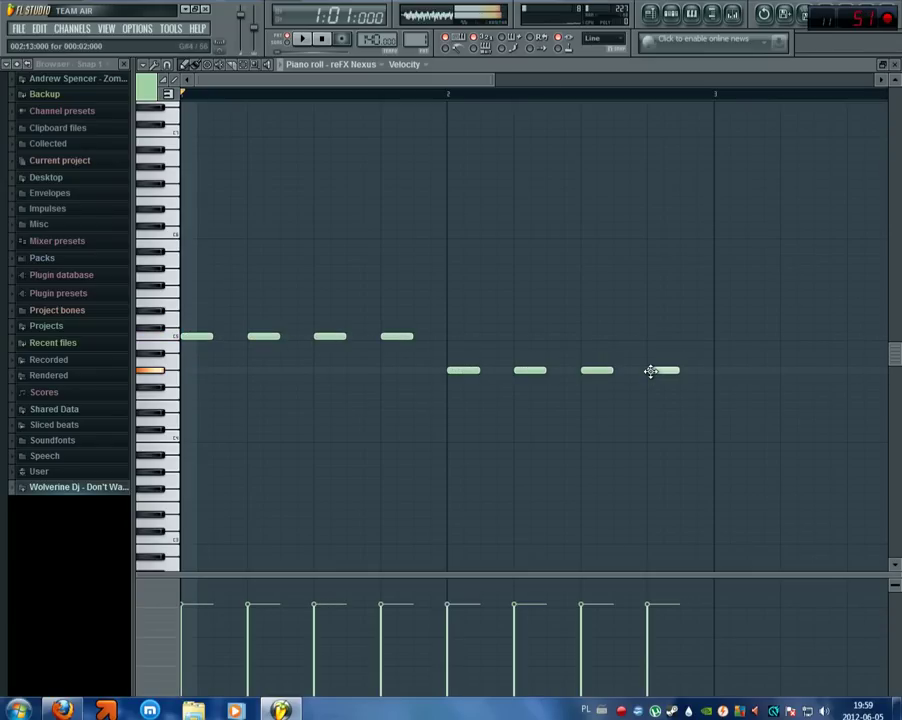
# - Continue the melody with two-step notes on every beat, using D#4 in bar 3 and A#4 in bar 4
pyautogui.click(704, 413)
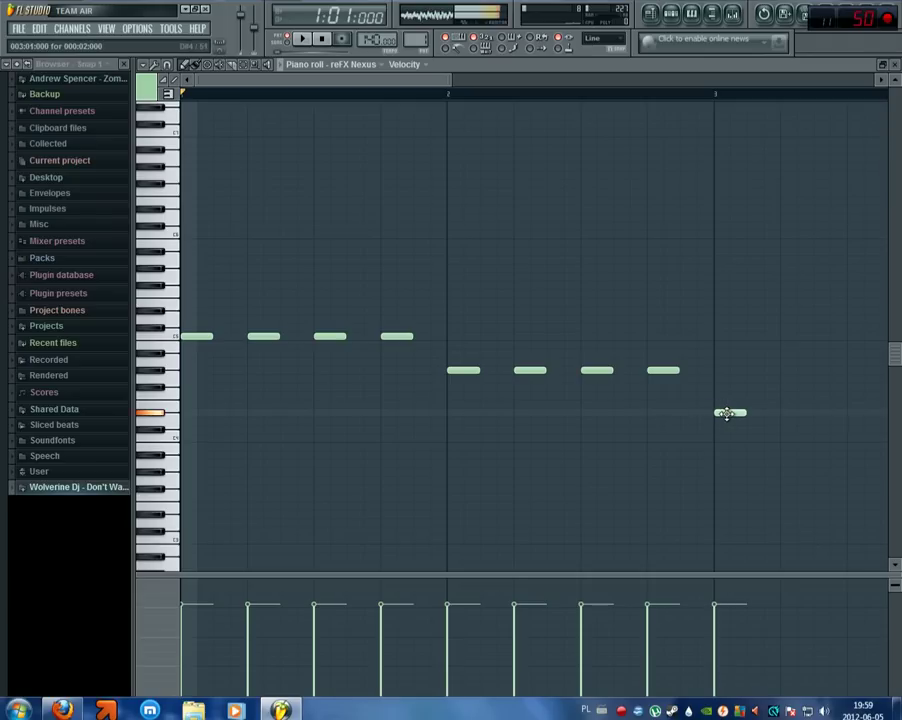
pyautogui.click(795, 413)
pyautogui.click(850, 413)
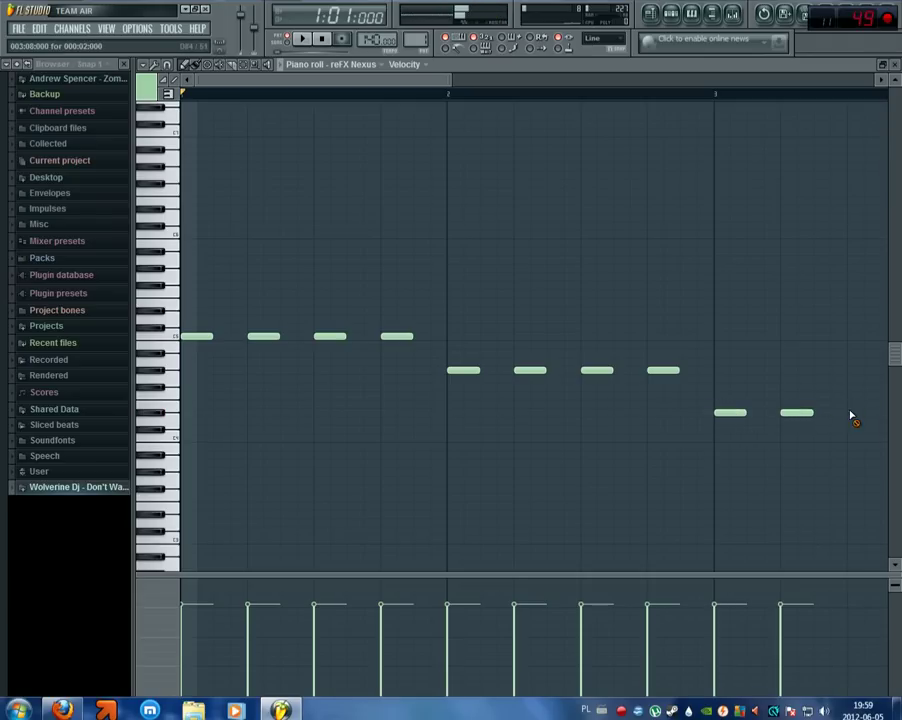
pyautogui.hscroll(5, 615, 228)
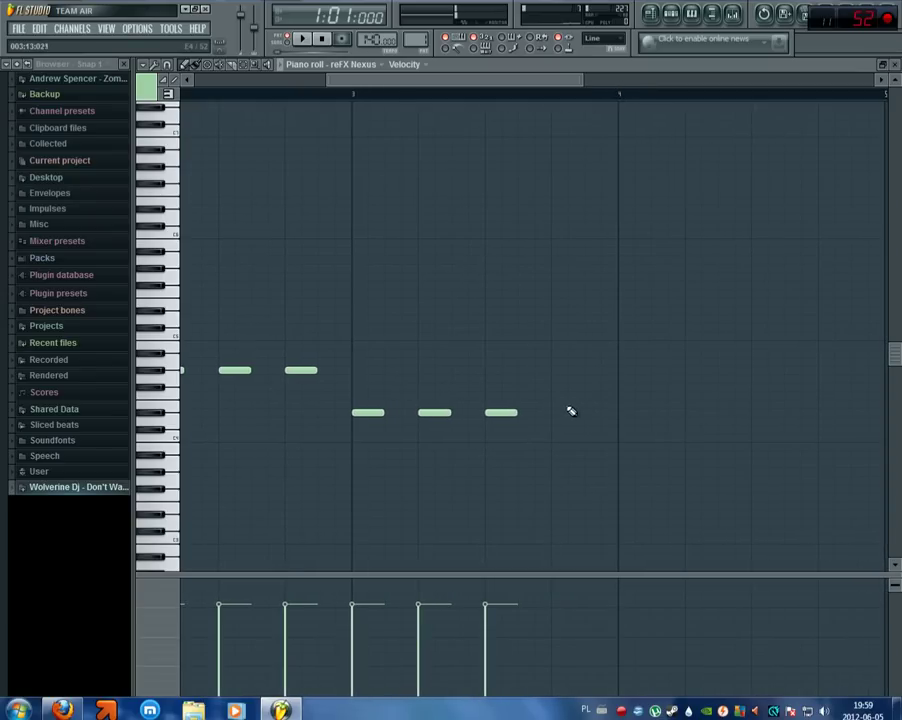
pyautogui.click(560, 412)
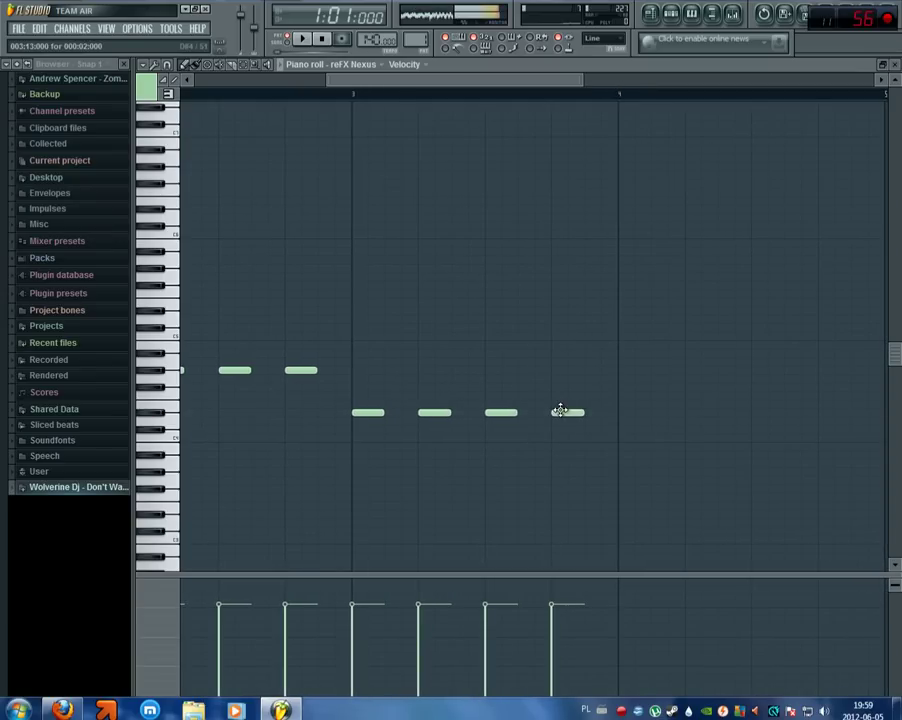
pyautogui.click(628, 353)
pyautogui.click(694, 353)
pyautogui.click(755, 355)
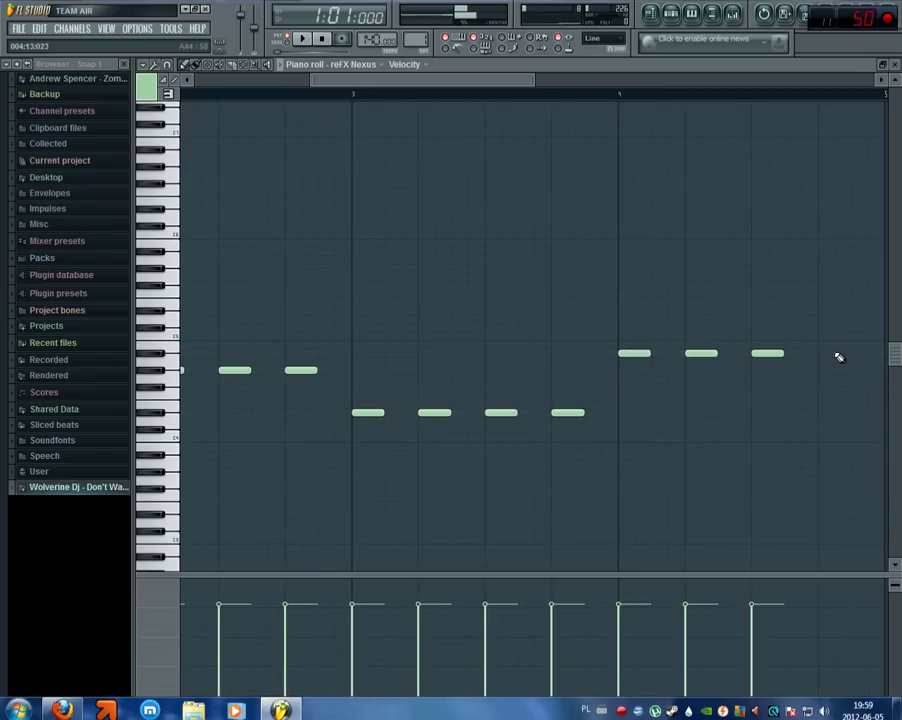
pyautogui.click(837, 355)
# - Play back the melody, and shift all of its notes two steps later so they fall on the offbeats
pyautogui.press('space')
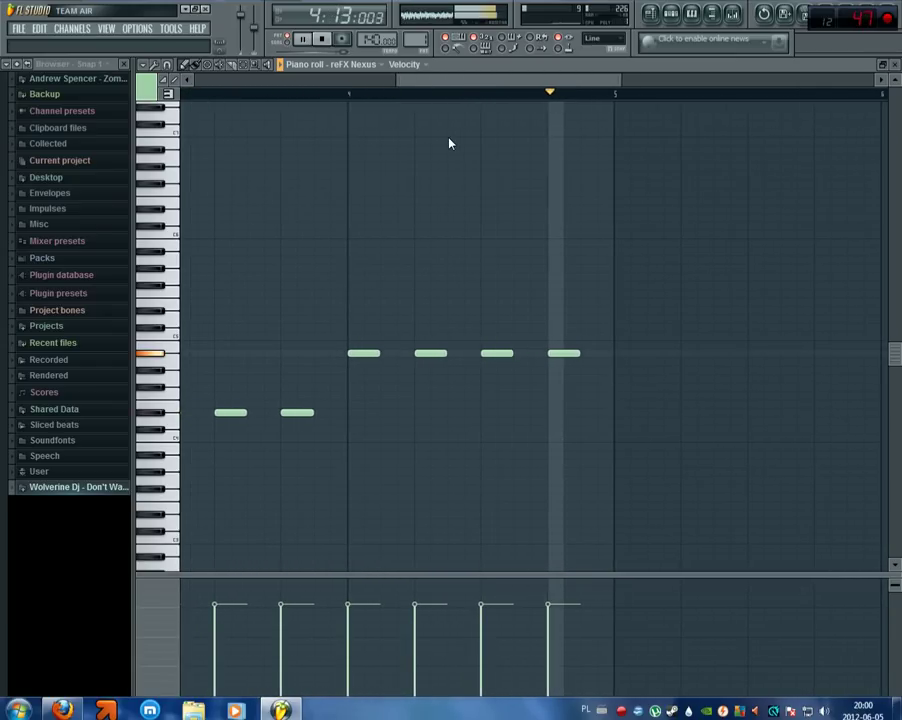
pyautogui.press('space')
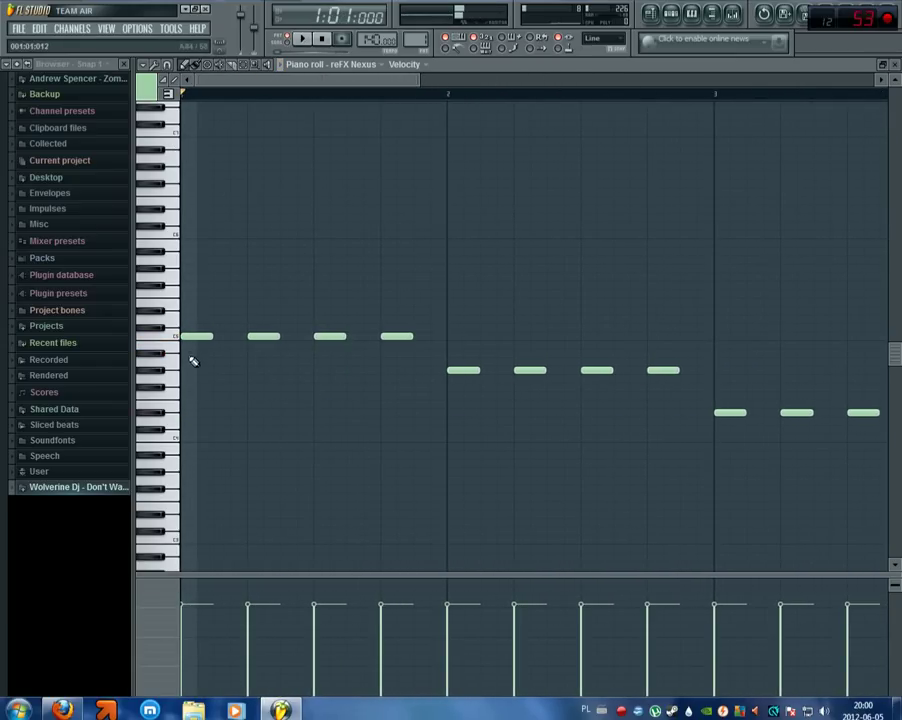
pyautogui.hotkey('ctrl', 'a')
pyautogui.moveTo(191, 335); pyautogui.dragTo(220, 335)
pyautogui.scroll(4, 240, 390)
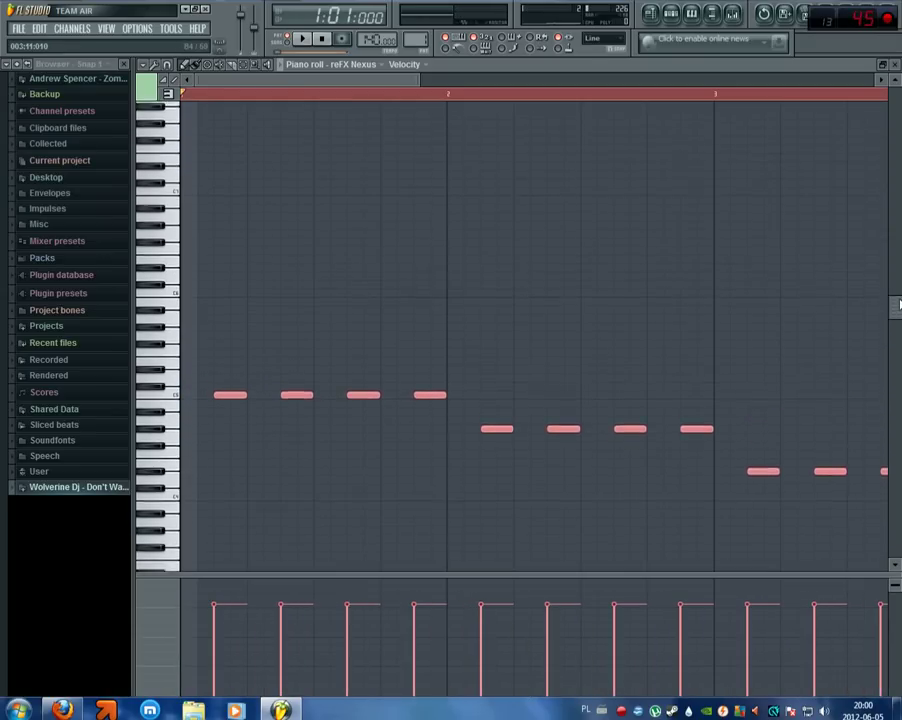
pyautogui.click(186, 94)
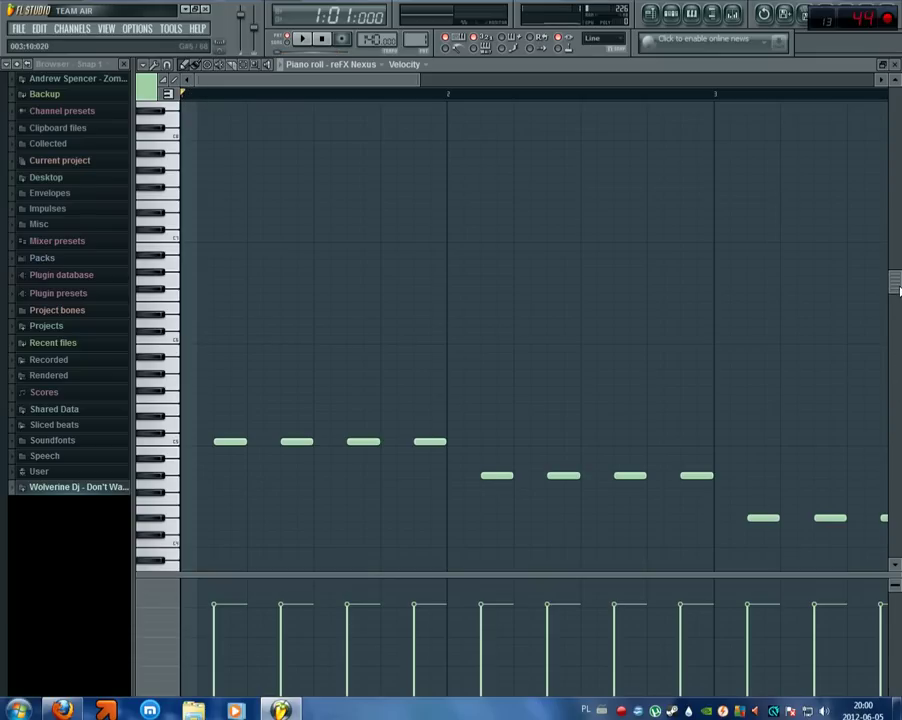
pyautogui.click(897, 65)
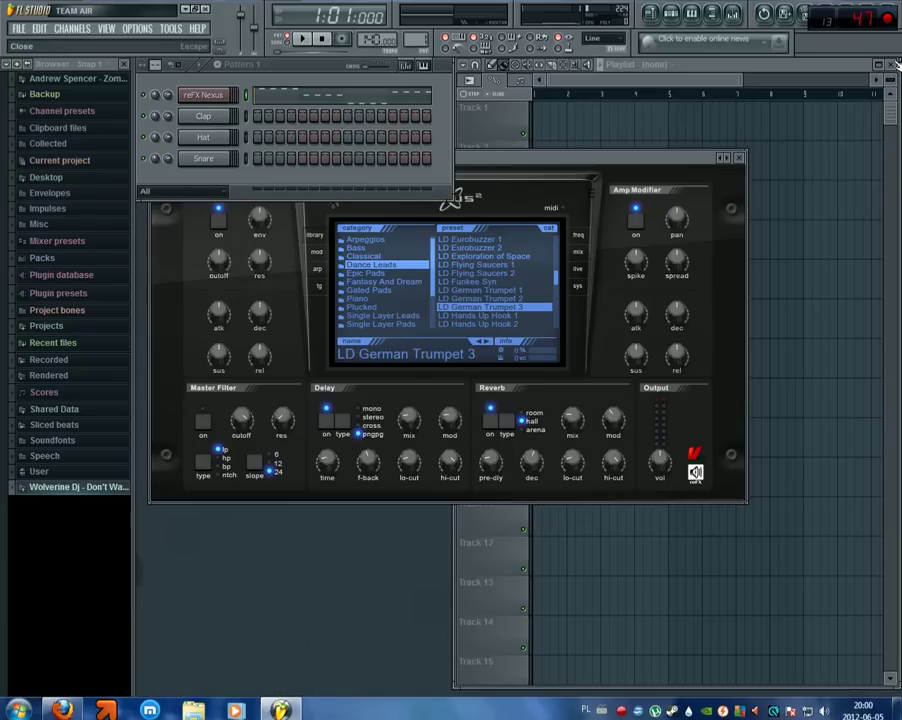
# - Place two Pattern 1 clips back to back on playlist Track 1, starting at bars 1 and 5
pyautogui.click(690, 62)
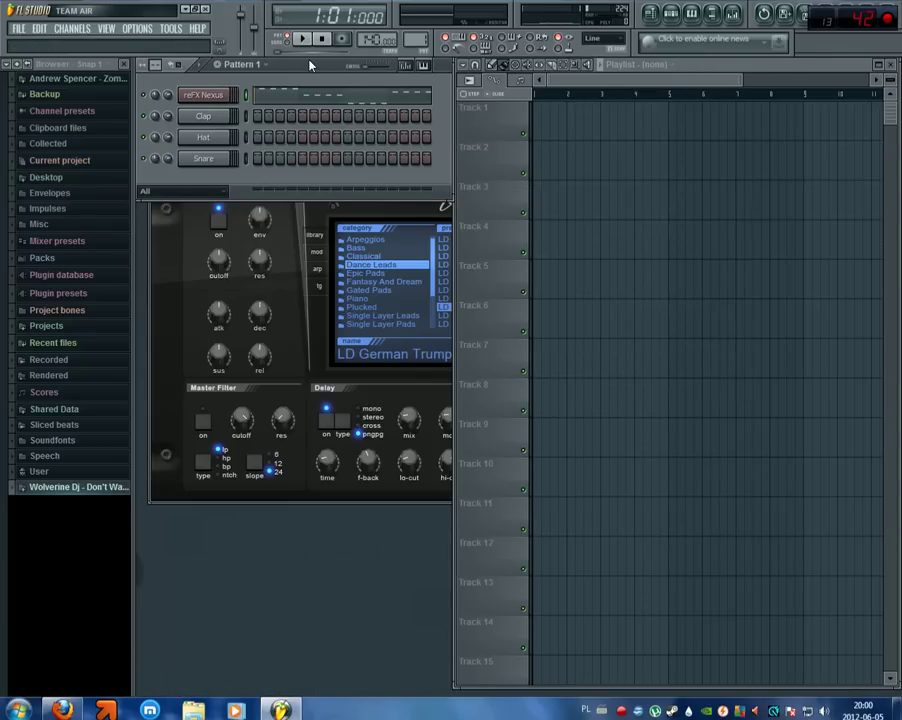
pyautogui.click(731, 64)
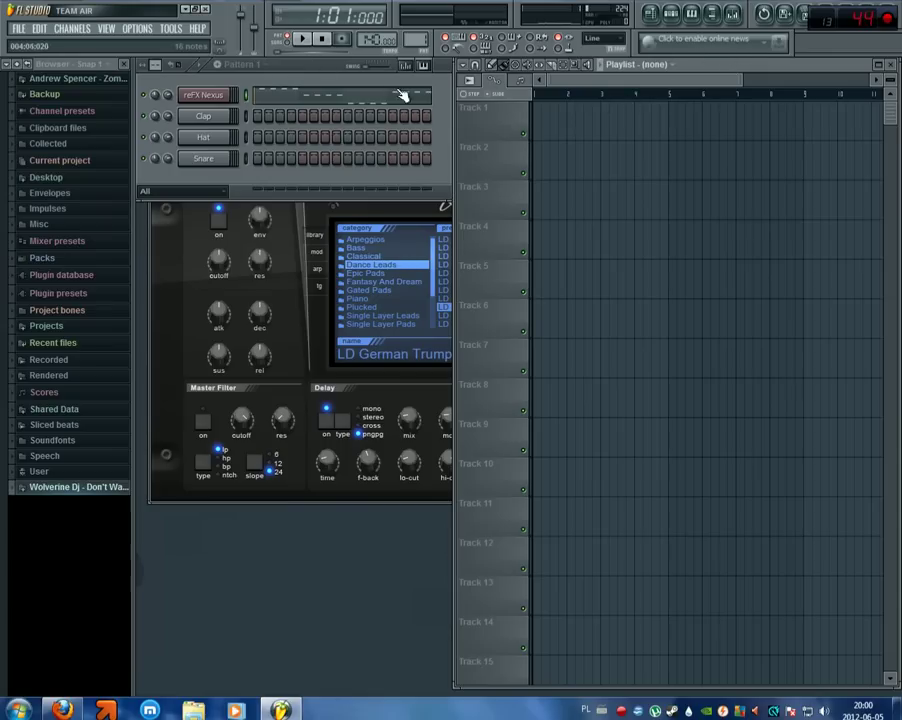
pyautogui.click(303, 65)
pyautogui.click(713, 70)
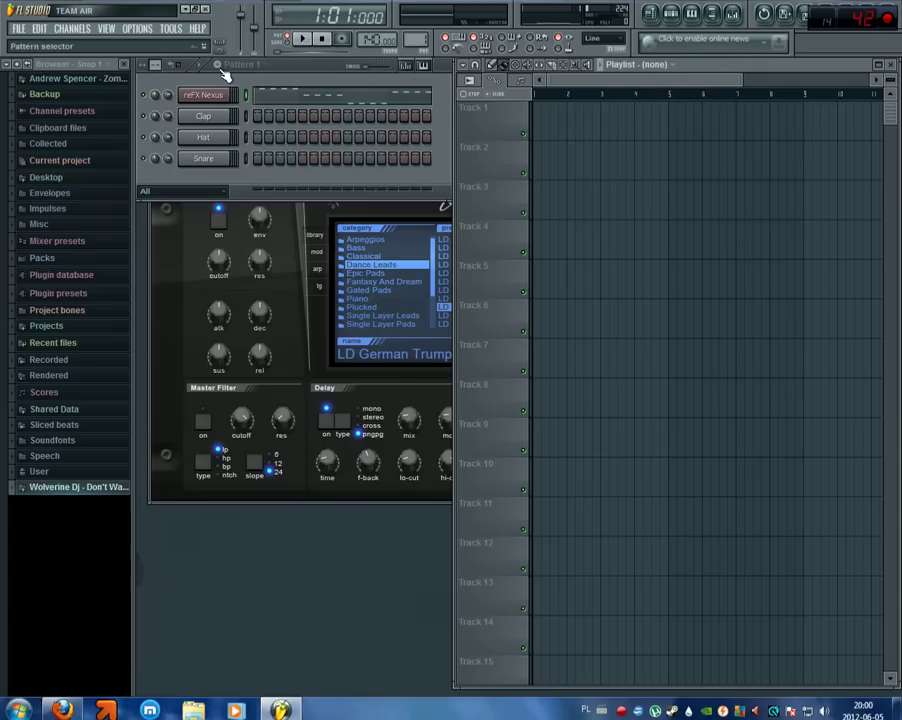
pyautogui.click(224, 68)
pyautogui.click(320, 83)
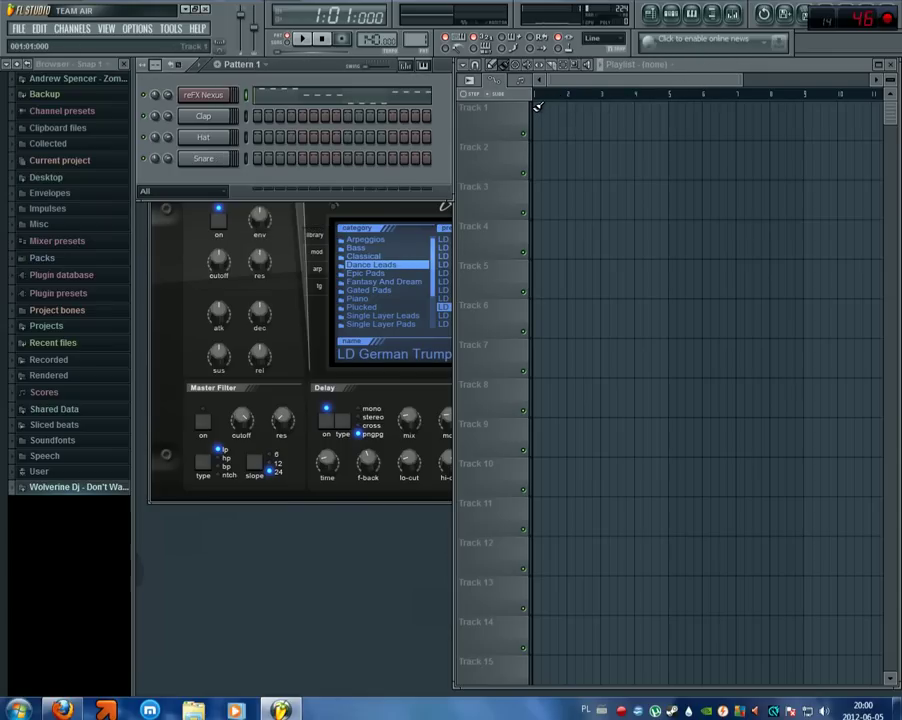
pyautogui.click(537, 107)
pyautogui.click(549, 128)
pyautogui.click(537, 108)
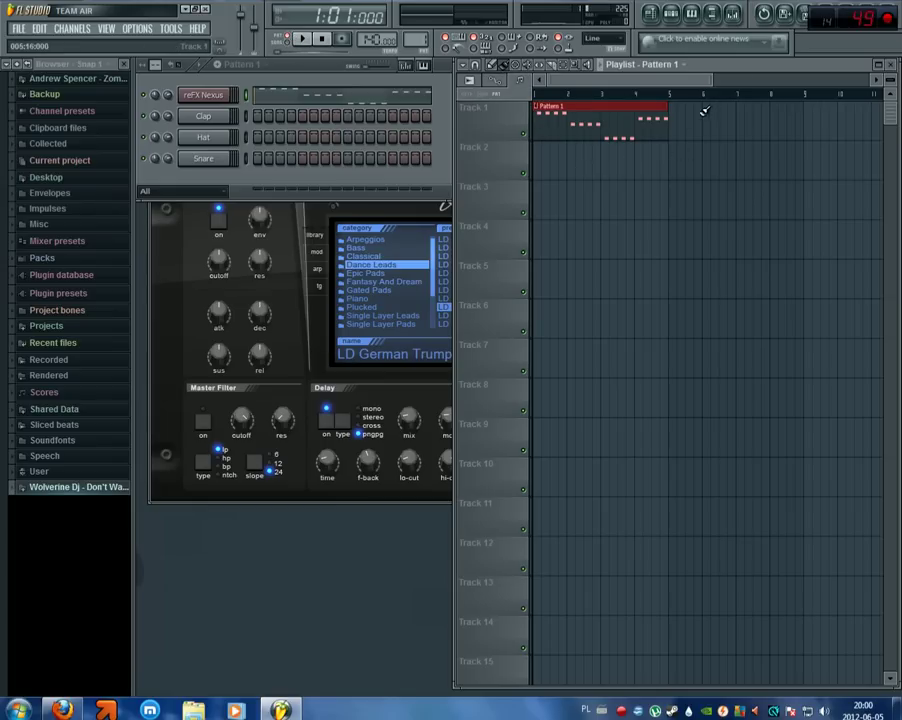
pyautogui.click(690, 109)
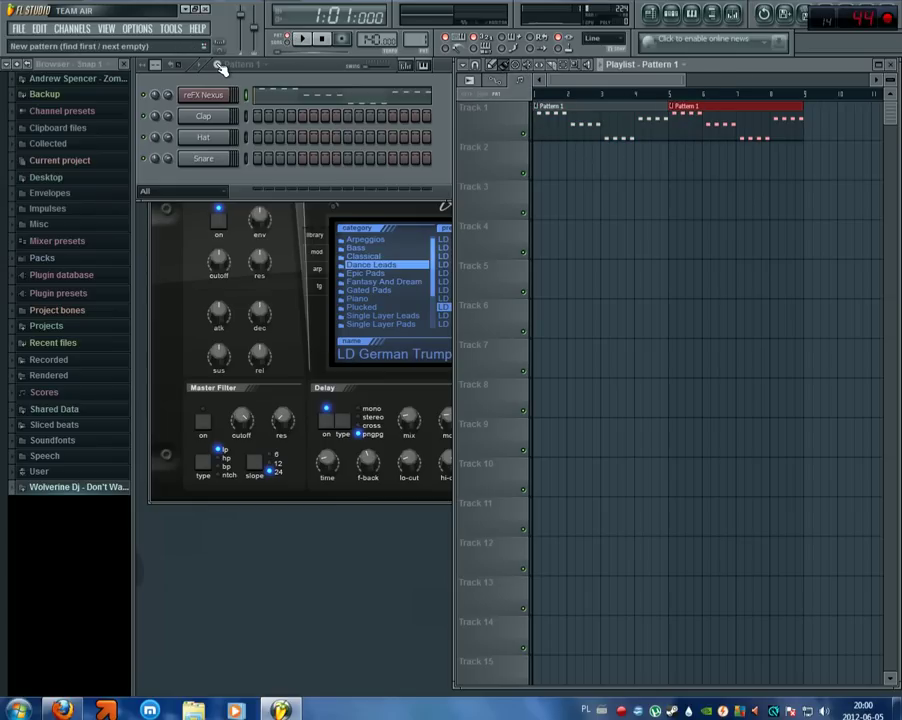
# - Create Pattern 2 and replace the Snare channel's sample with VEC4 Clubby Kicks 004 from the VEC4 Bassdrums samples
pyautogui.click(219, 66)
pyautogui.press('Return')
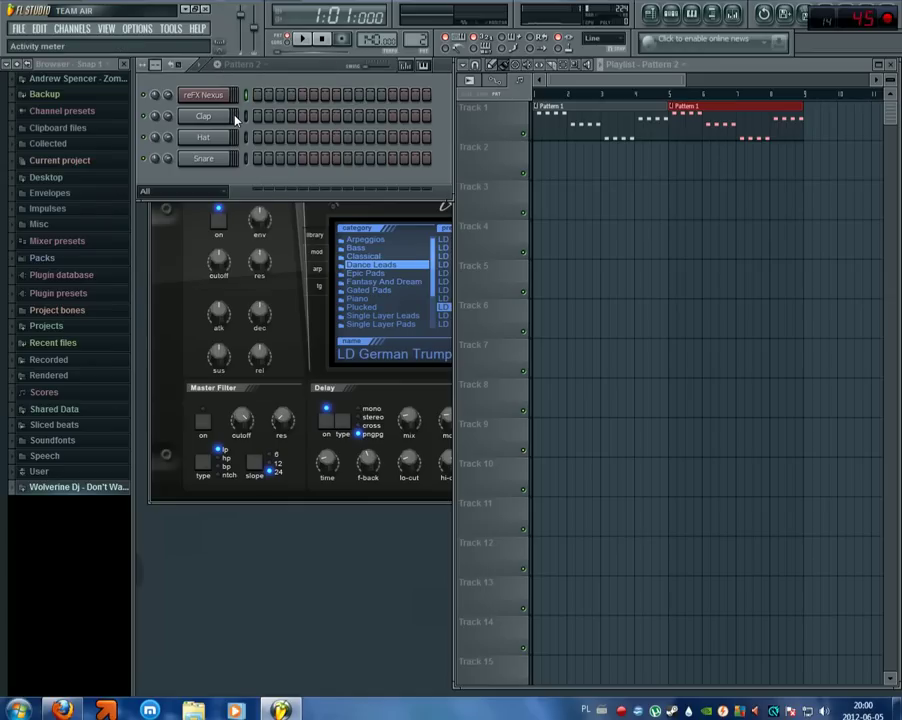
pyautogui.click(58, 470)
pyautogui.click(58, 487)
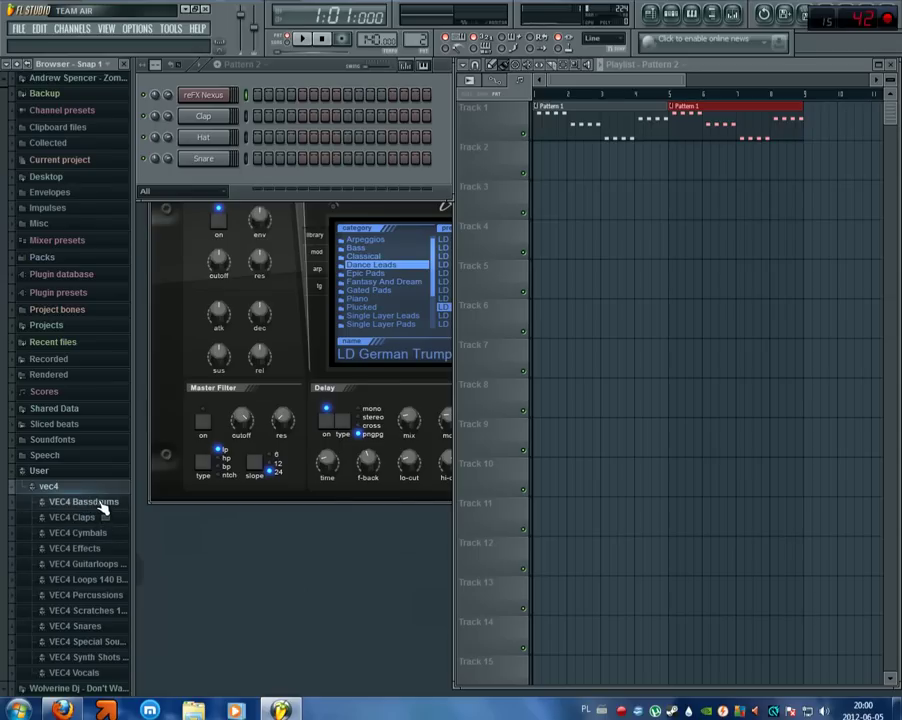
pyautogui.click(100, 503)
pyautogui.click(100, 522)
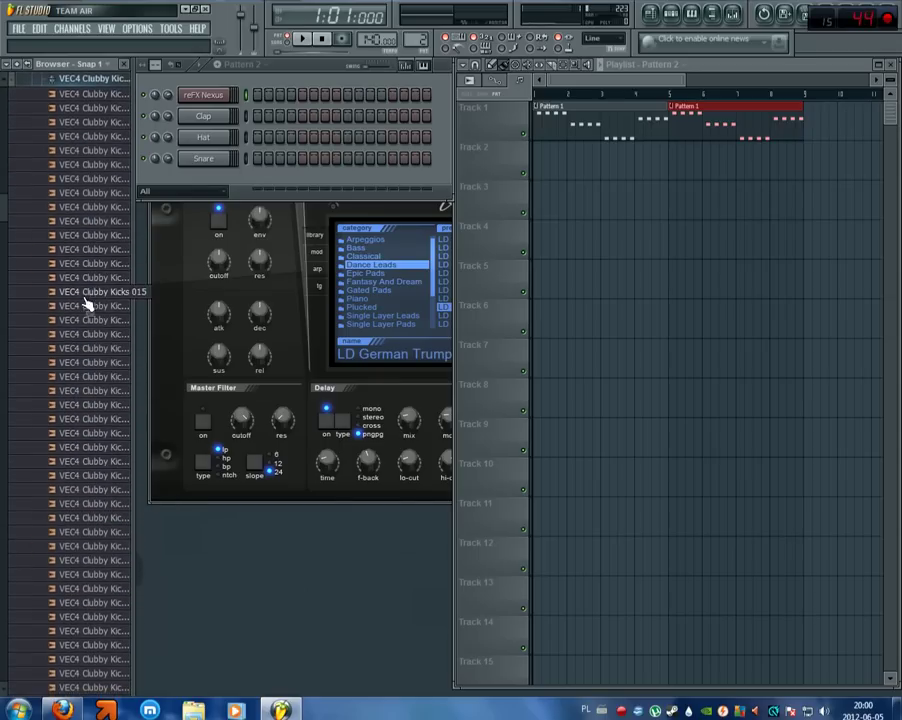
pyautogui.click(92, 142)
pyautogui.moveTo(92, 142); pyautogui.dragTo(203, 160)
# - Fill the VEC4 Clubby Kicks 004 channel with a hit every 4 steps and play Pattern 2
pyautogui.rightClick(205, 160)
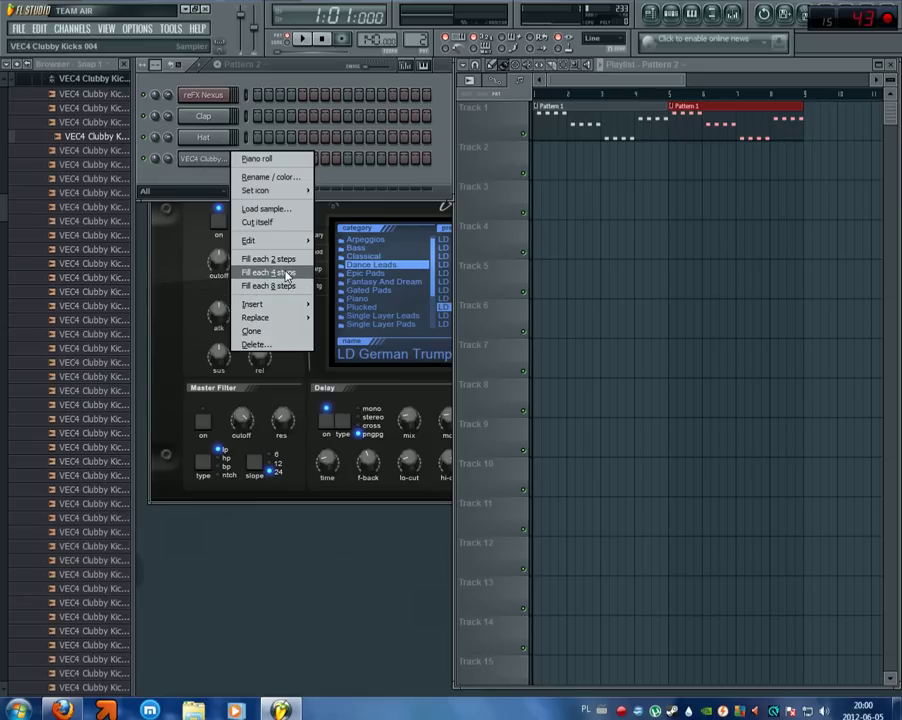
pyautogui.click(287, 273)
pyautogui.rightClick(224, 158)
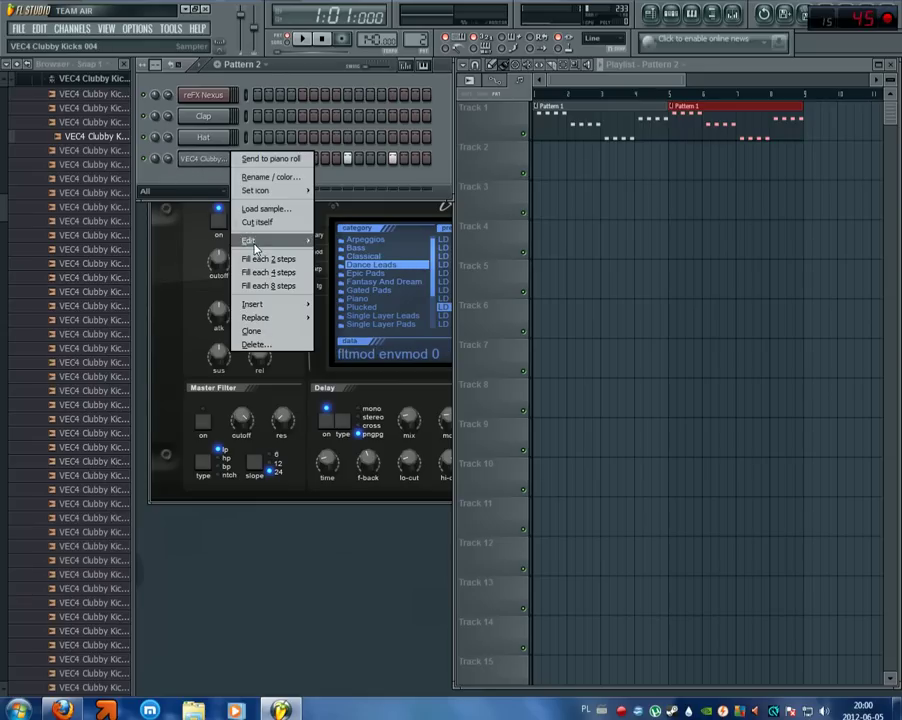
pyautogui.click(187, 188)
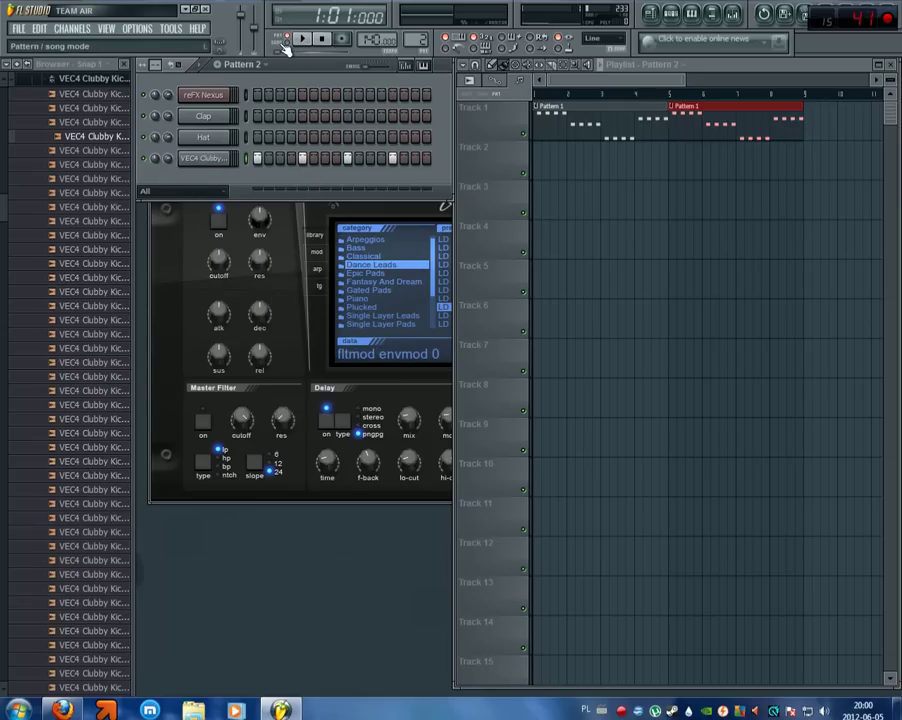
pyautogui.press('space')
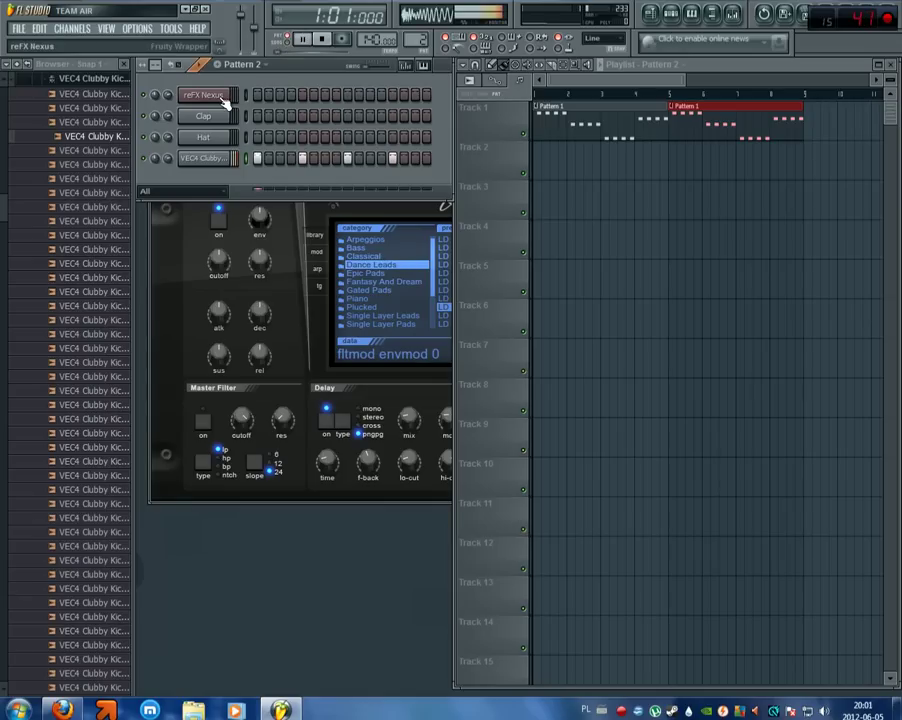
# - Stop playback and paint eight consecutive Pattern 2 clips on playlist Track 2, covering bars 1 through 8
pyautogui.press('space')
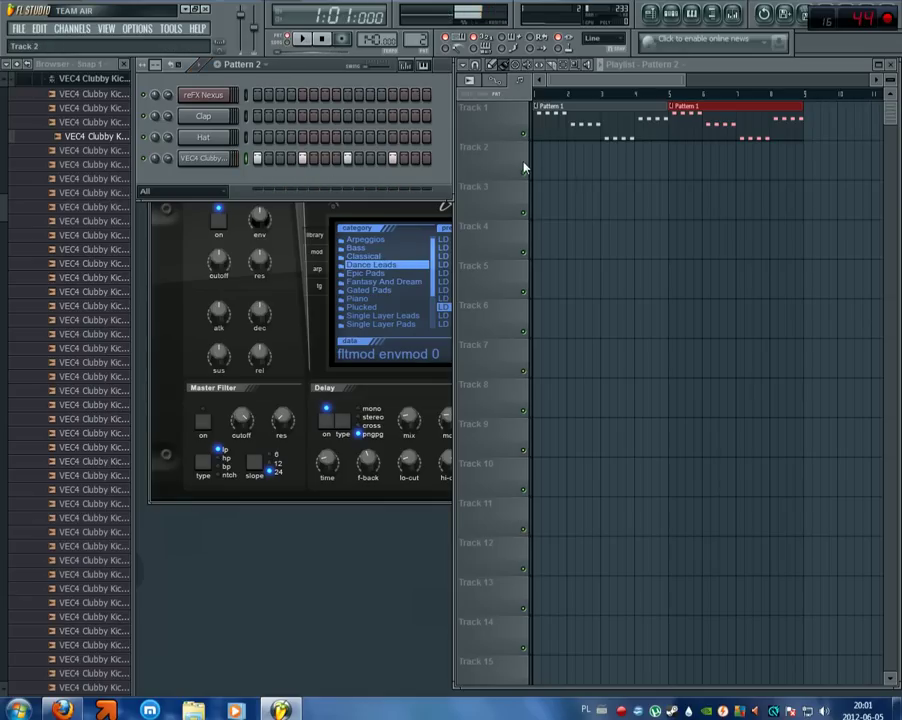
pyautogui.moveTo(540, 150); pyautogui.dragTo(775, 162)
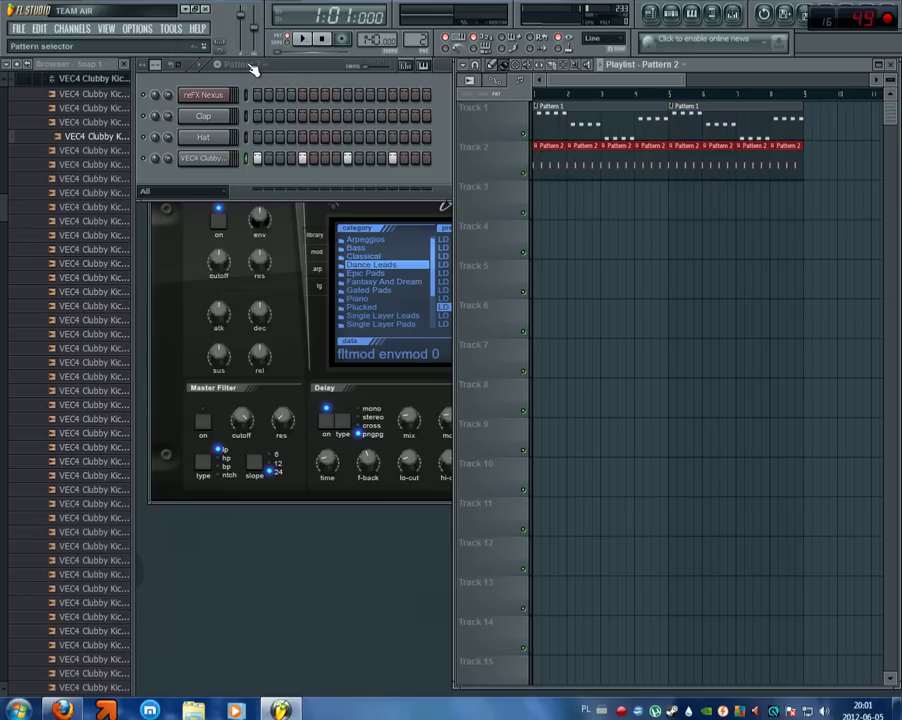
# - Select Pattern 1 and rename it Bass
pyautogui.click(253, 68)
pyautogui.click(257, 81)
pyautogui.click(255, 69)
pyautogui.click(263, 93)
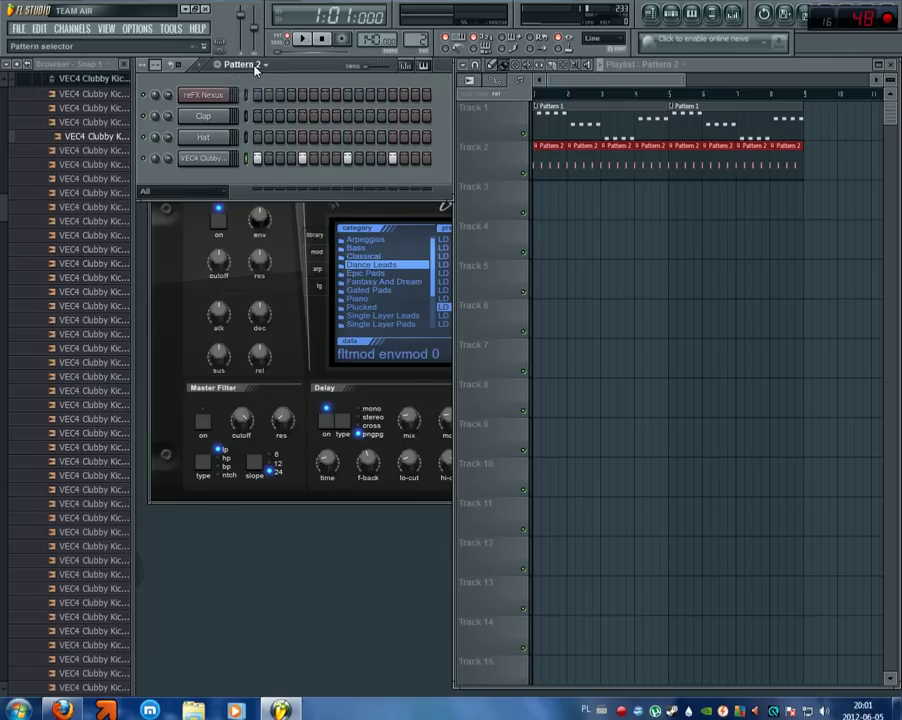
pyautogui.click(255, 69)
pyautogui.click(250, 80)
pyautogui.click(255, 67)
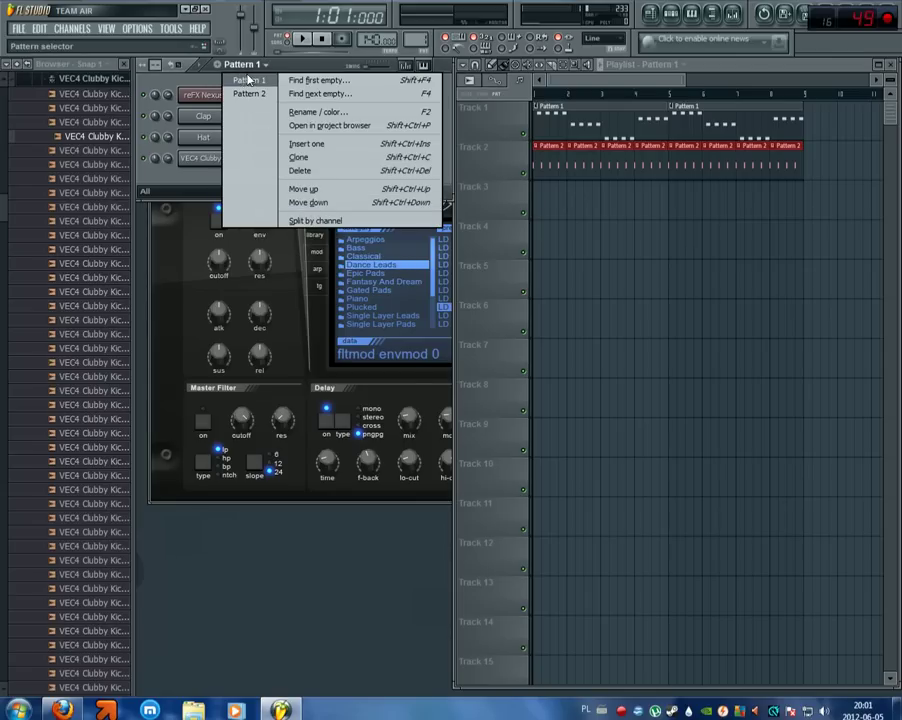
pyautogui.click(248, 80)
pyautogui.click(248, 66)
pyautogui.click(342, 113)
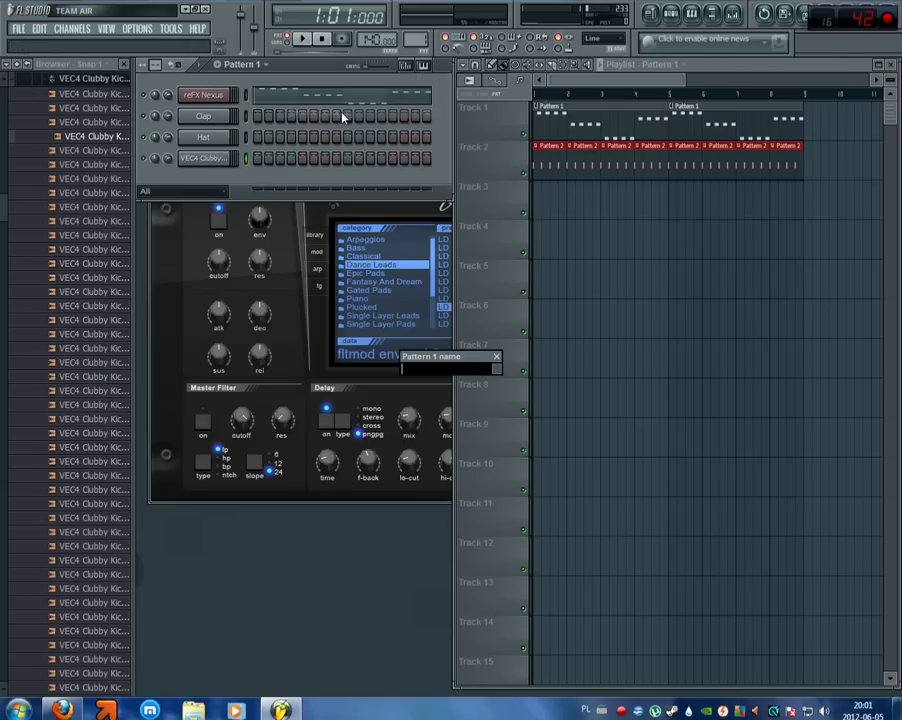
pyautogui.write('Bass')
pyautogui.press('Return')
# - Select Pattern 2 and rename it Kick
pyautogui.click(232, 64)
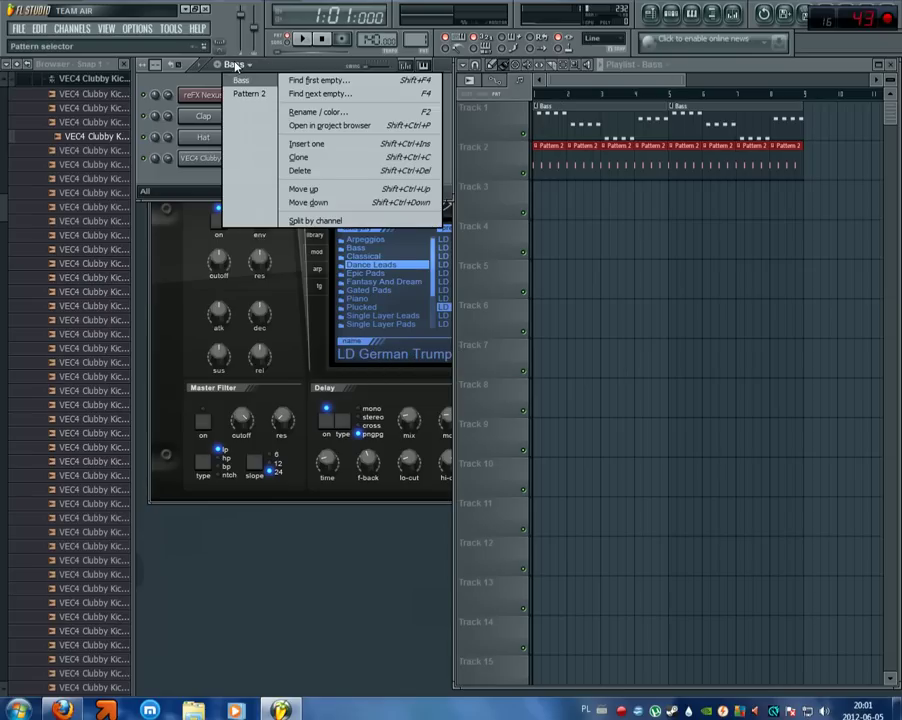
pyautogui.click(260, 93)
pyautogui.click(245, 65)
pyautogui.moveTo(270, 94)
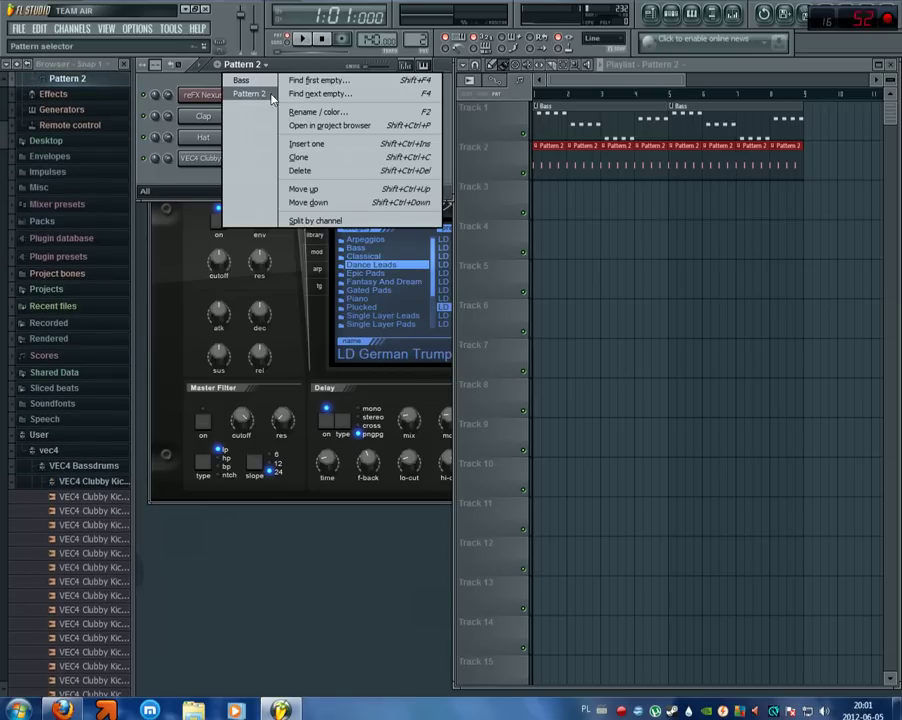
pyautogui.click(295, 112)
pyautogui.write('Kic')
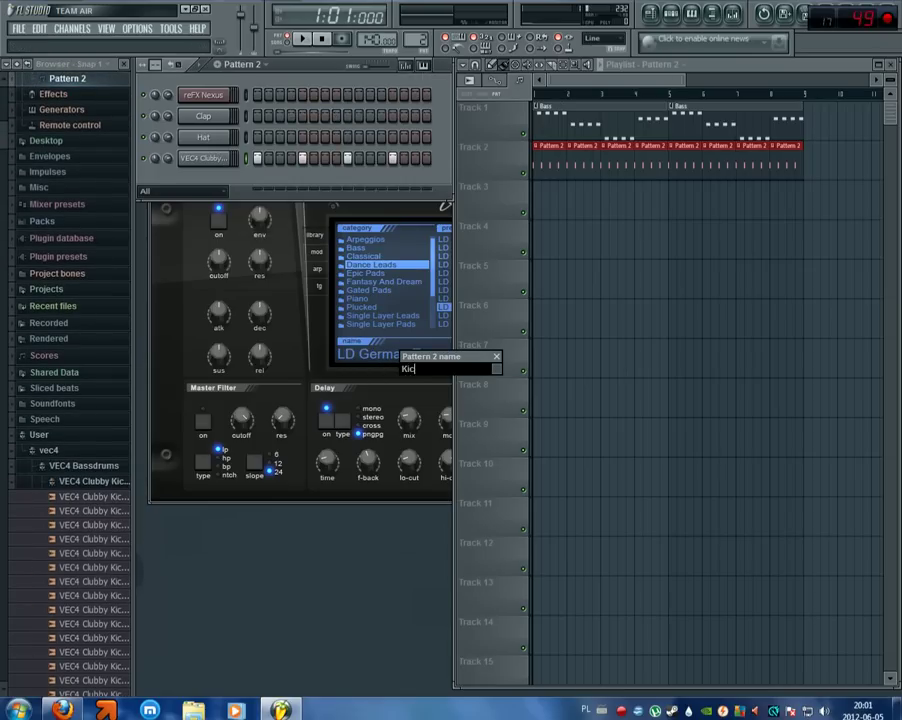
pyautogui.write('k')
pyautogui.press('Return')
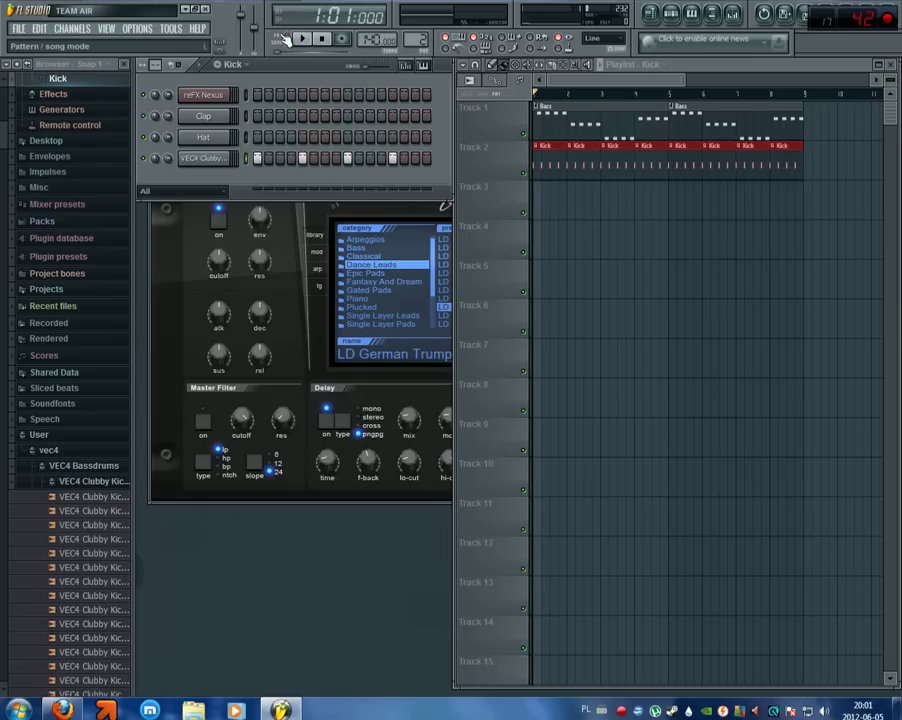
# - Make Bass the active pattern and briefly play back the song arrangement
pyautogui.click(243, 66)
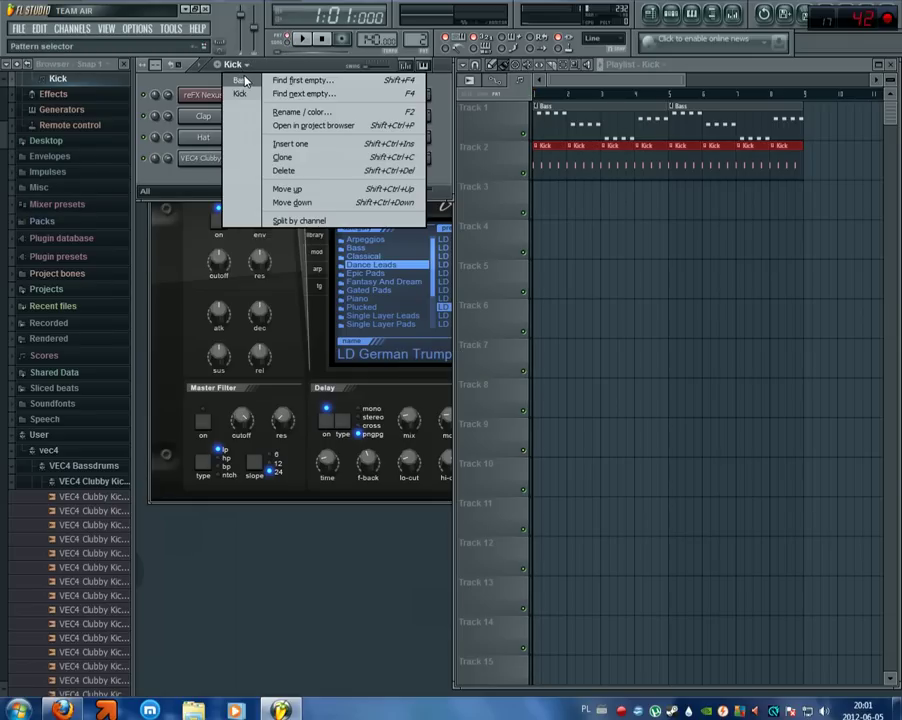
pyautogui.click(246, 81)
pyautogui.press('space')
pyautogui.press('space')
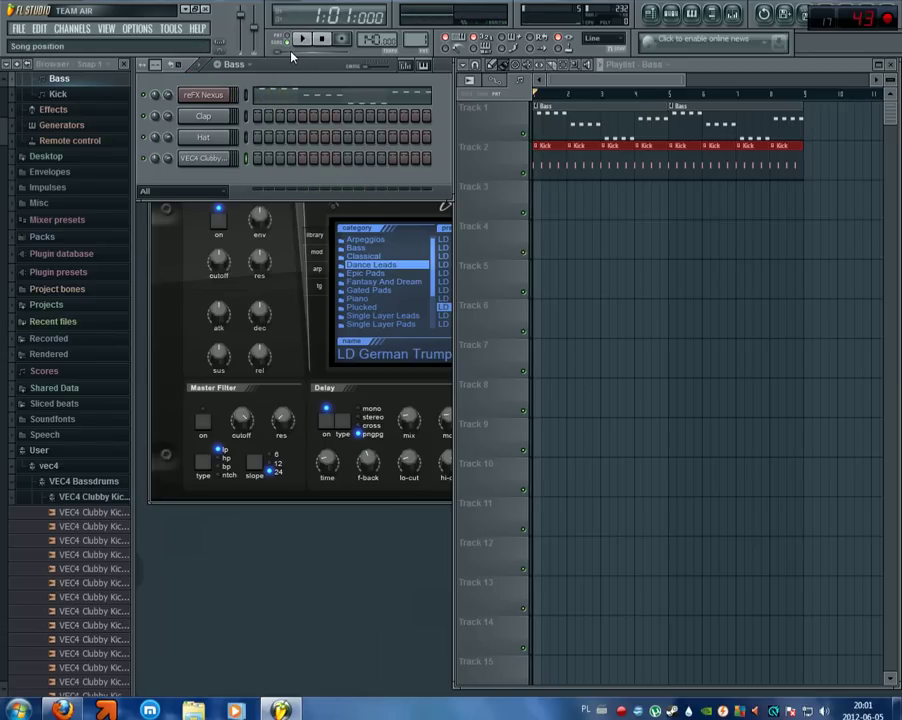
# - Collapse the VEC4 Bassdrums, vec4 and User folders in the browser while playing back the arrangement
pyautogui.click(96, 497)
pyautogui.click(73, 485)
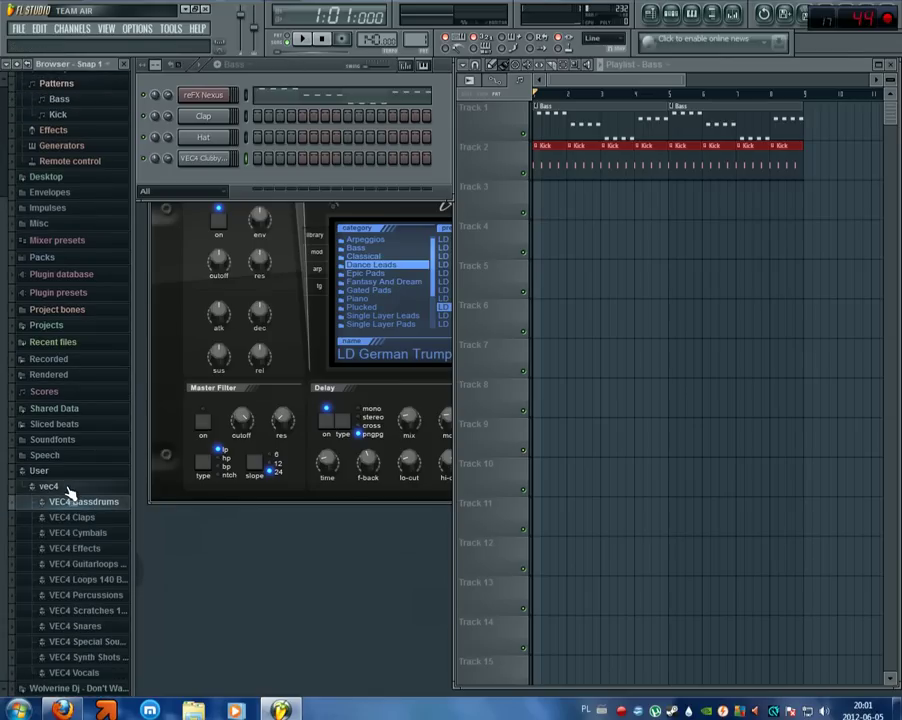
pyautogui.click(68, 486)
pyautogui.press('space')
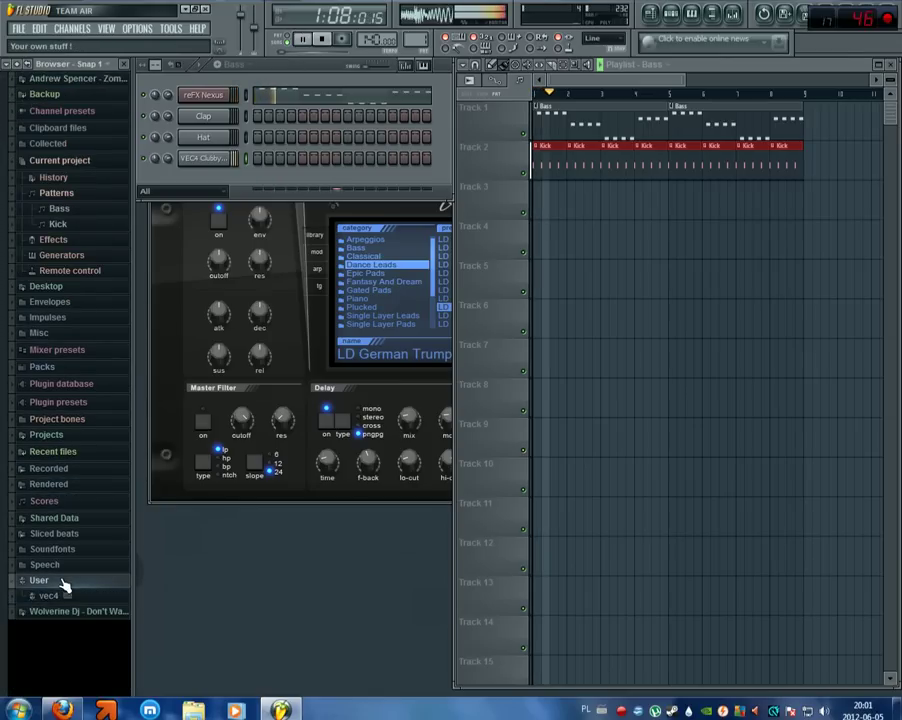
pyautogui.click(63, 582)
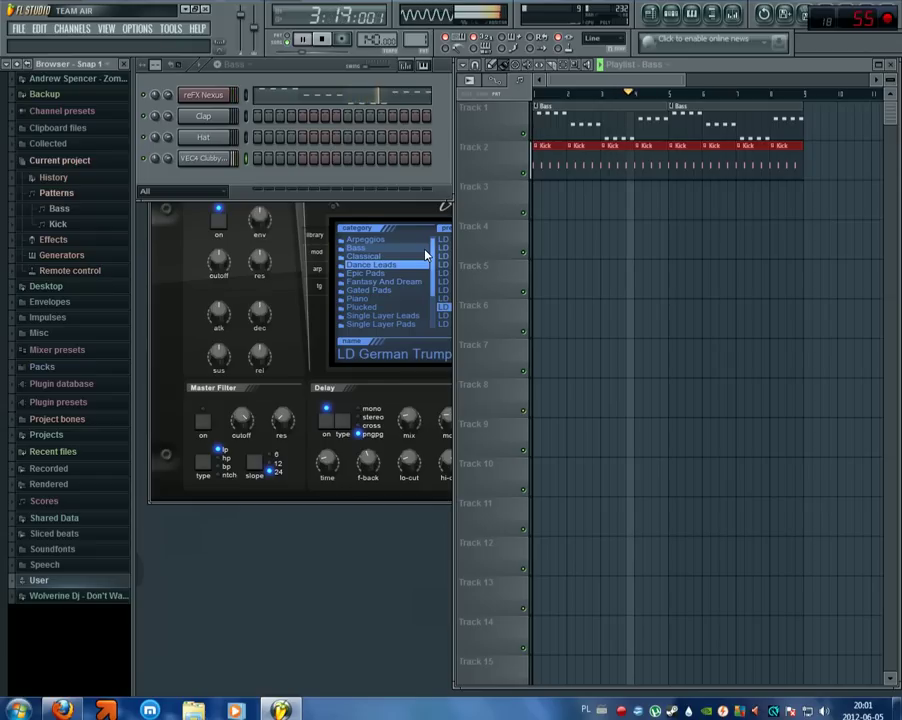
pyautogui.press('space')
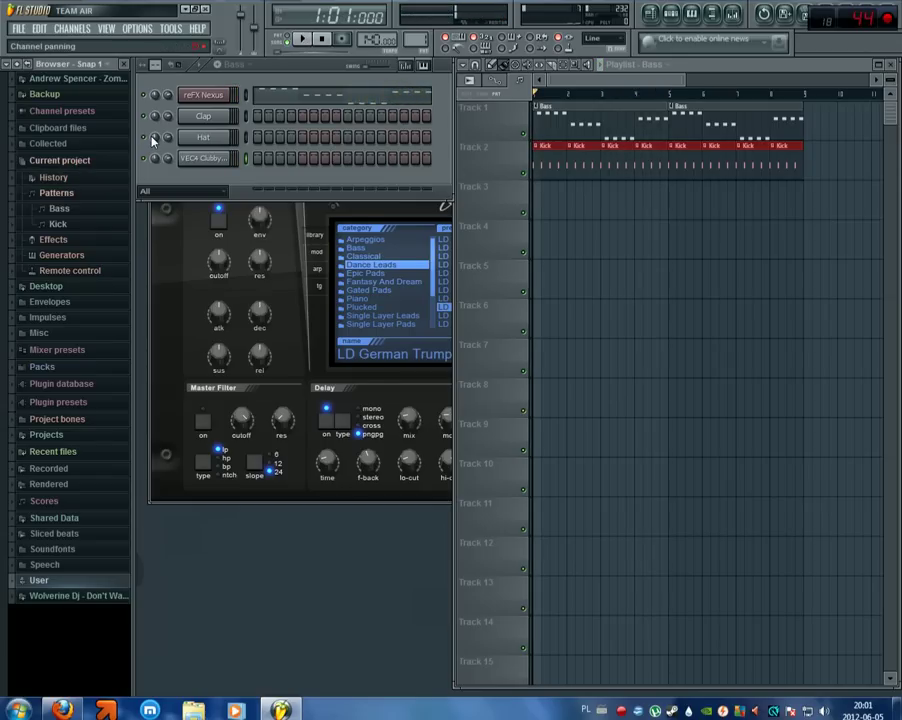
# - Clone the reFX Nexus channel and copy all of its melody notes into the clone's piano roll
pyautogui.rightClick(224, 95)
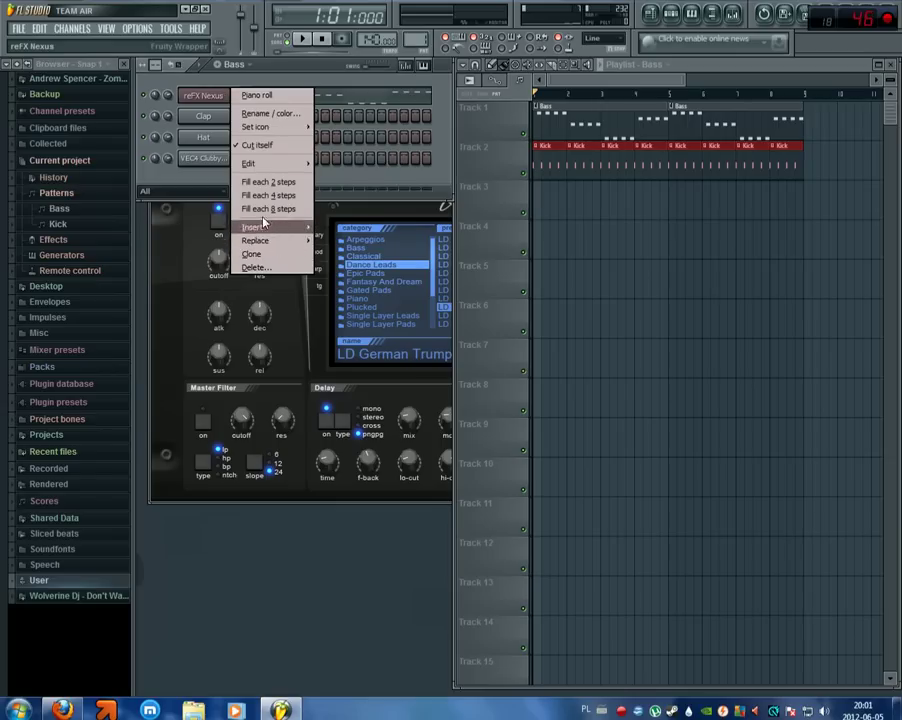
pyautogui.click(252, 254)
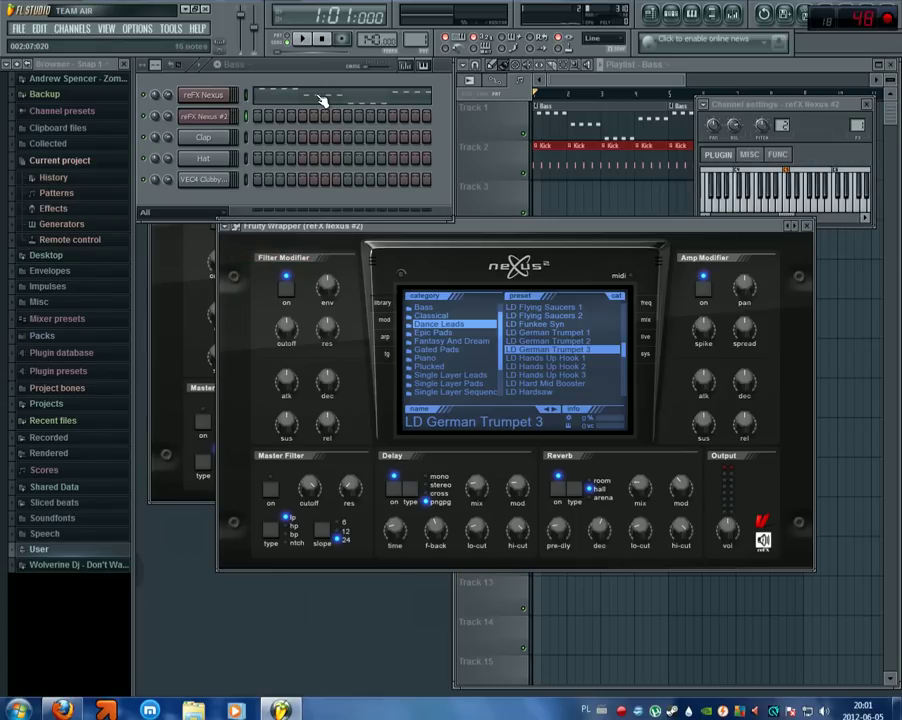
pyautogui.click(322, 100)
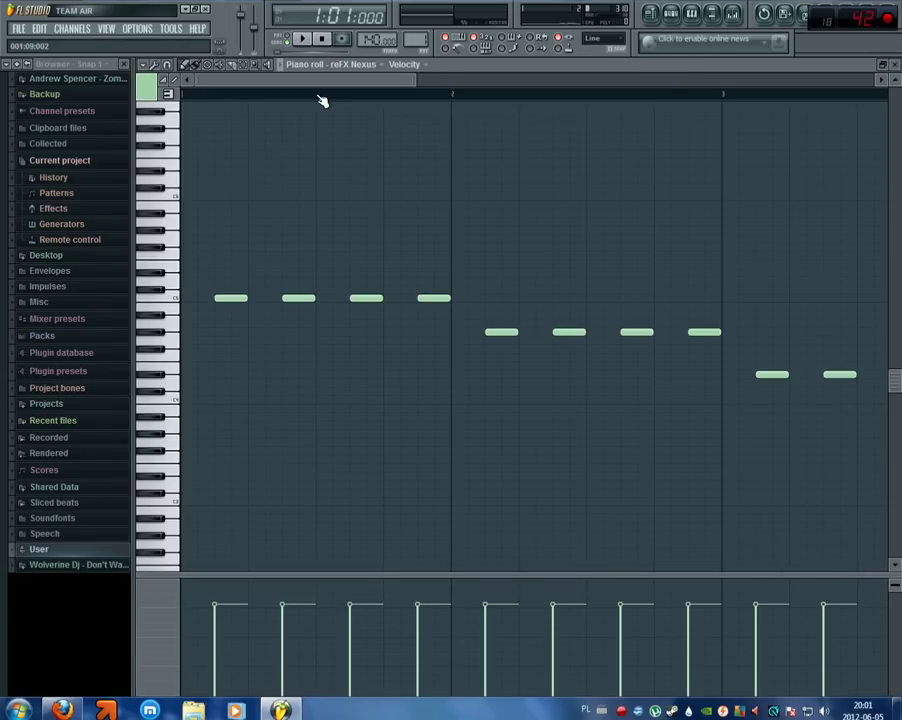
pyautogui.hotkey('ctrl', 'a')
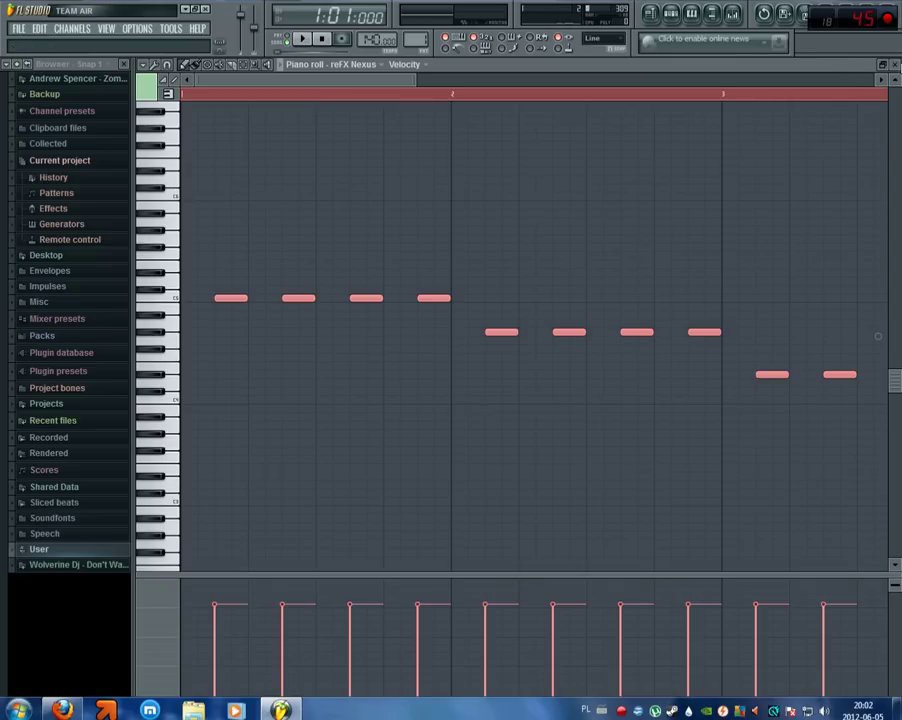
pyautogui.click(895, 64)
pyautogui.rightClick(227, 117)
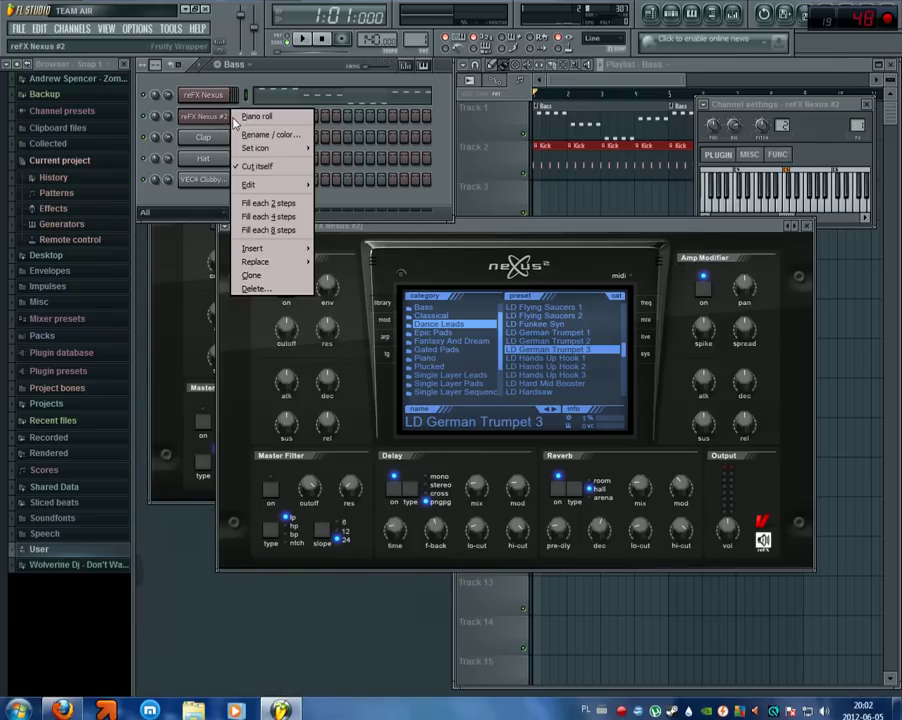
pyautogui.press('Escape')
pyautogui.rightClick(229, 117)
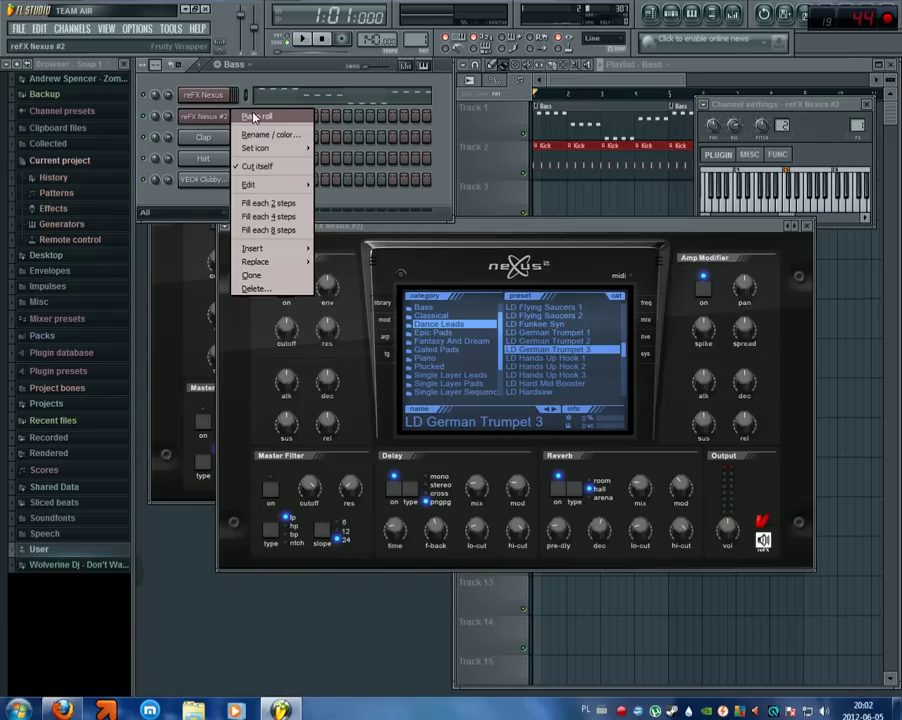
pyautogui.click(255, 117)
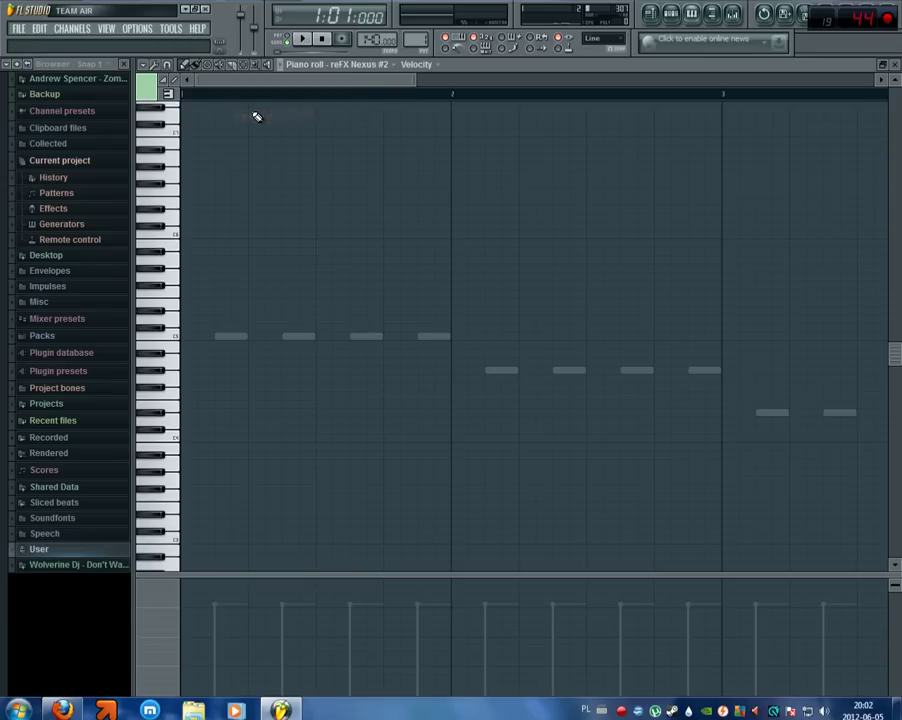
pyautogui.click(896, 65)
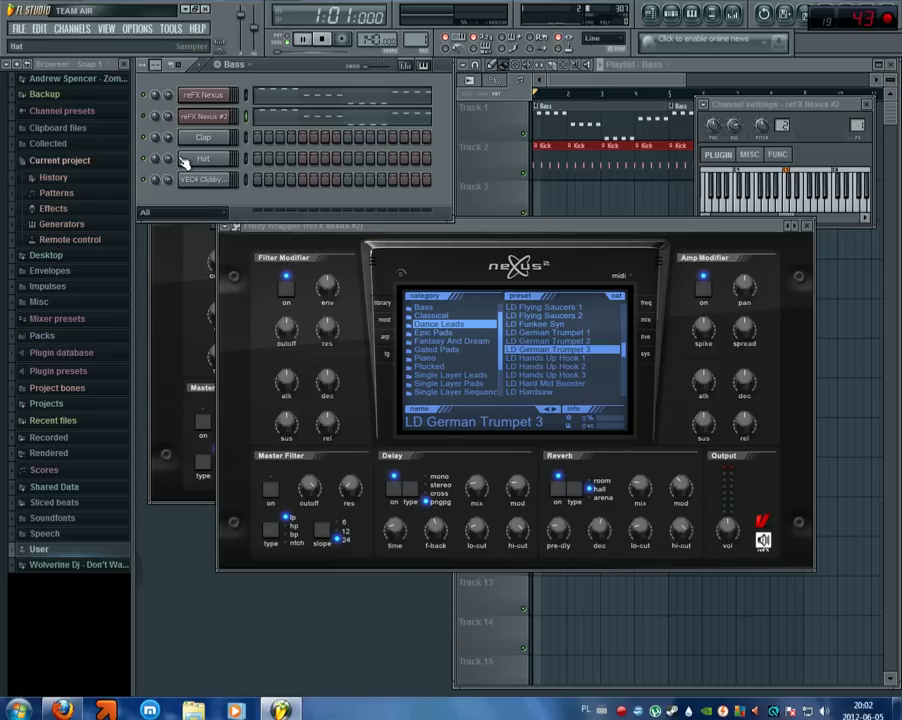
# - Play back the Bass pattern several times to hear both Nexus channels together
pyautogui.press('space')
pyautogui.press('space')
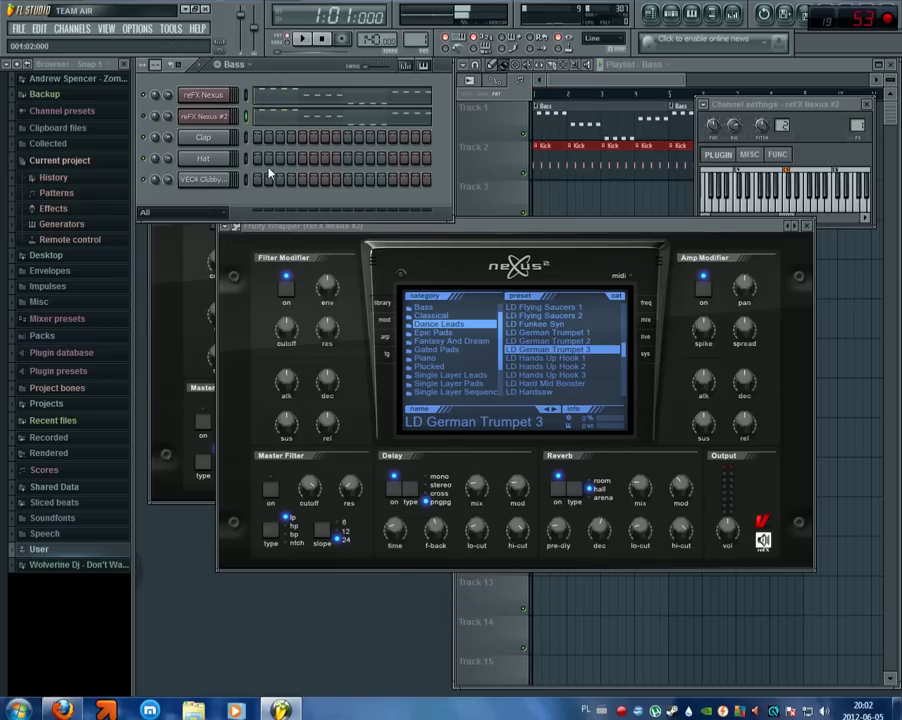
pyautogui.press('space')
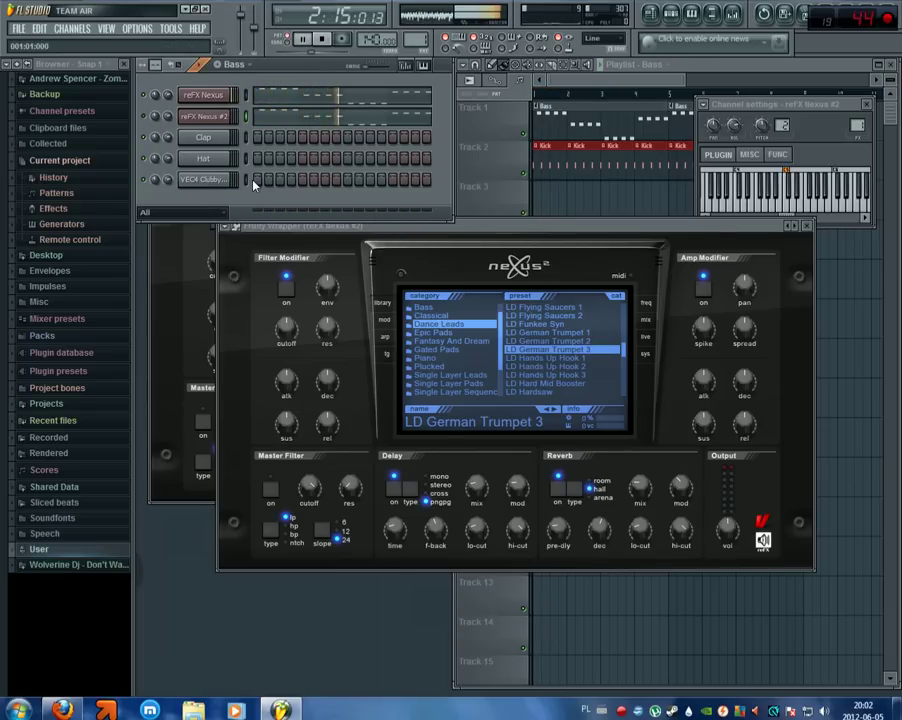
pyautogui.press('space')
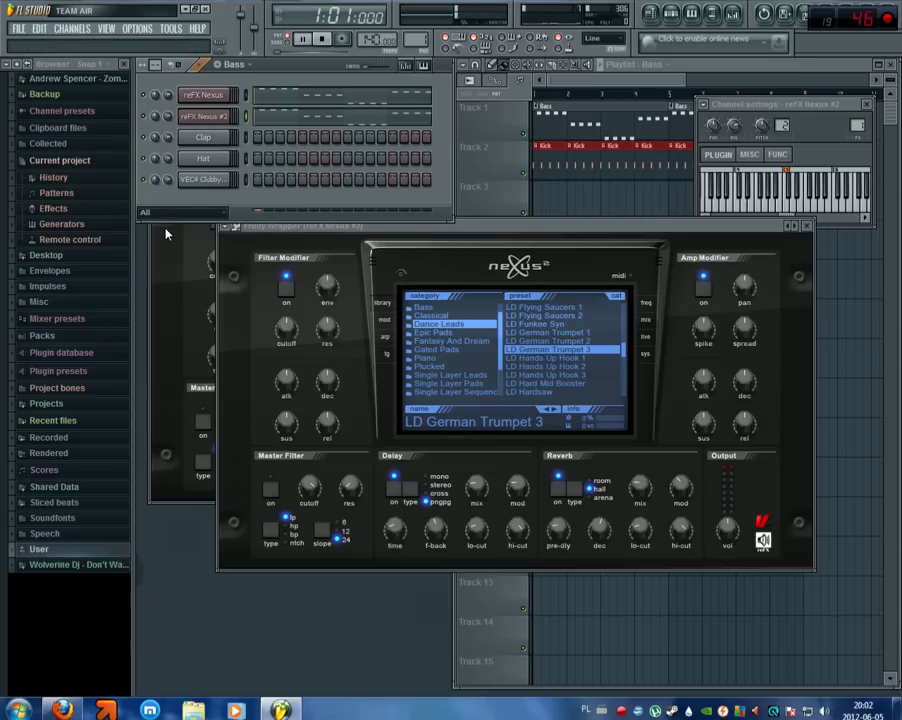
pyautogui.press('space')
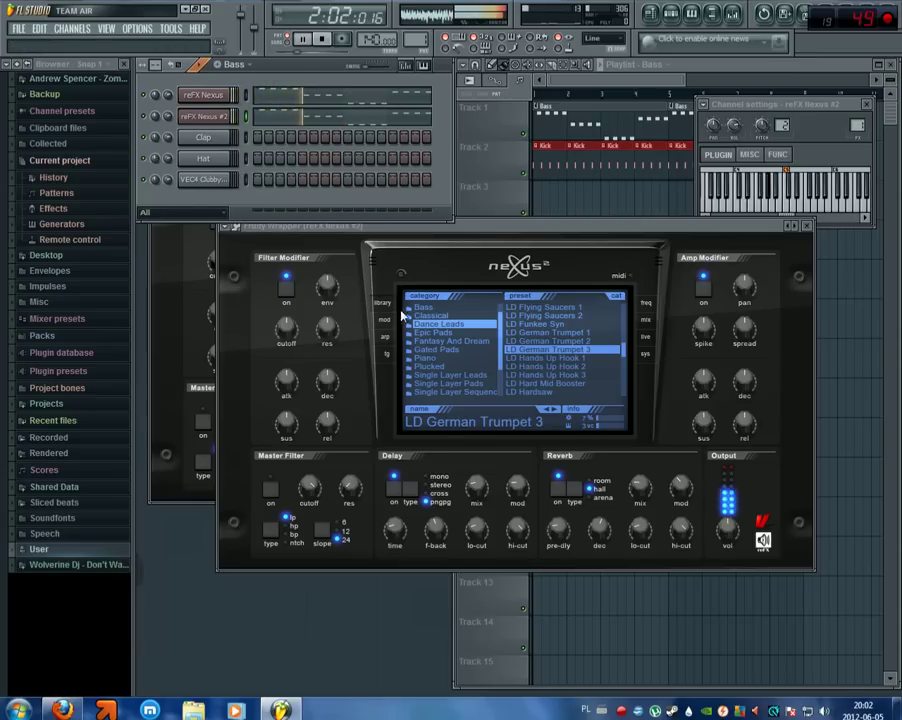
pyautogui.press('space')
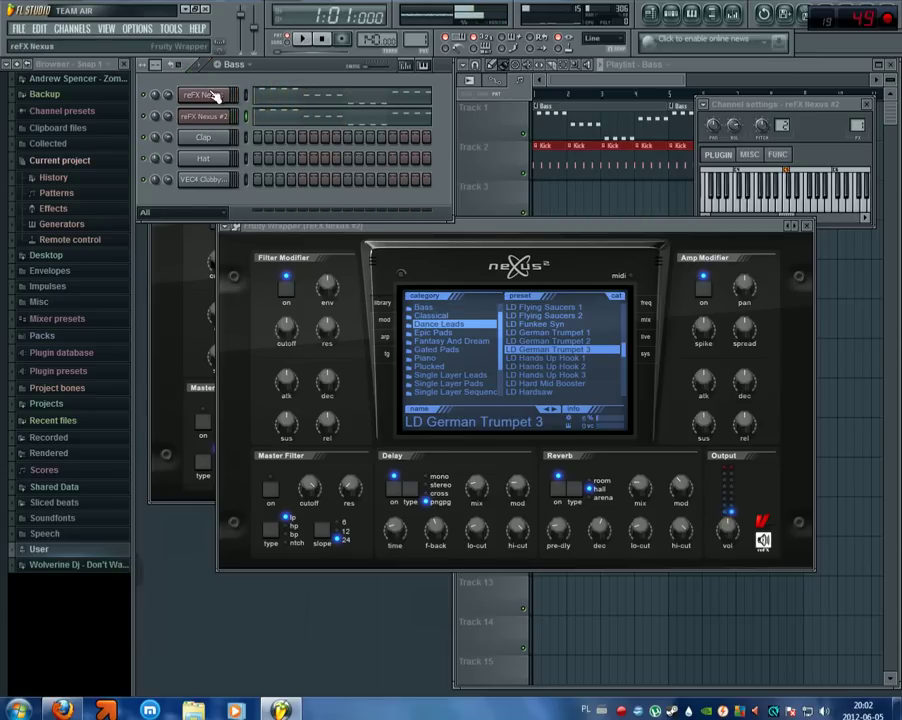
# - Audition BA Dance Bass and BA Deepsaw from the Bass category on reFX Nexus #2 during playback, and load BA Deltabass
pyautogui.click(437, 309)
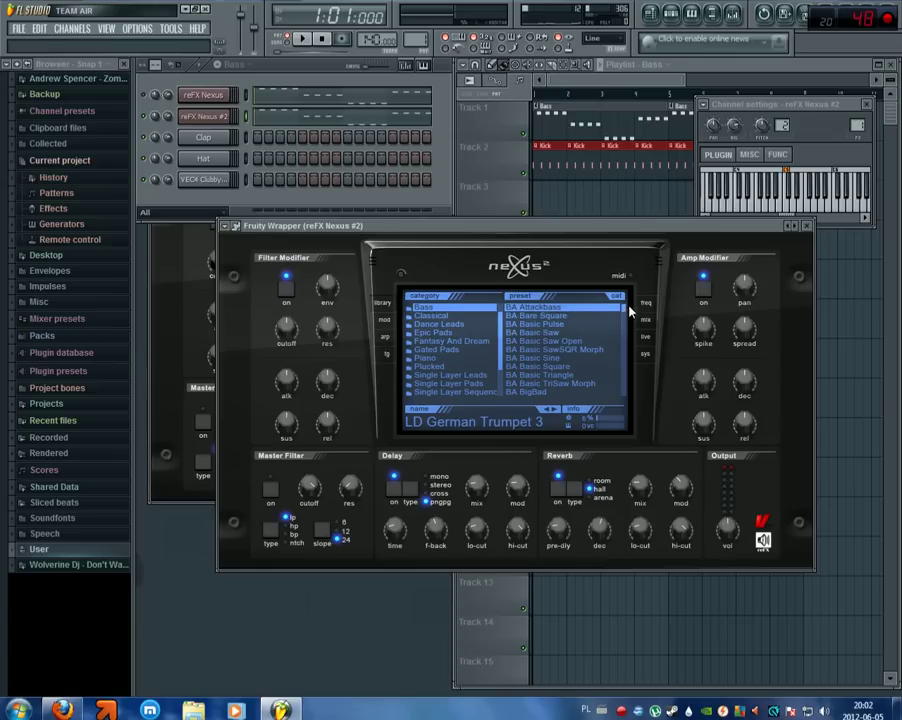
pyautogui.moveTo(622, 312); pyautogui.dragTo(627, 318)
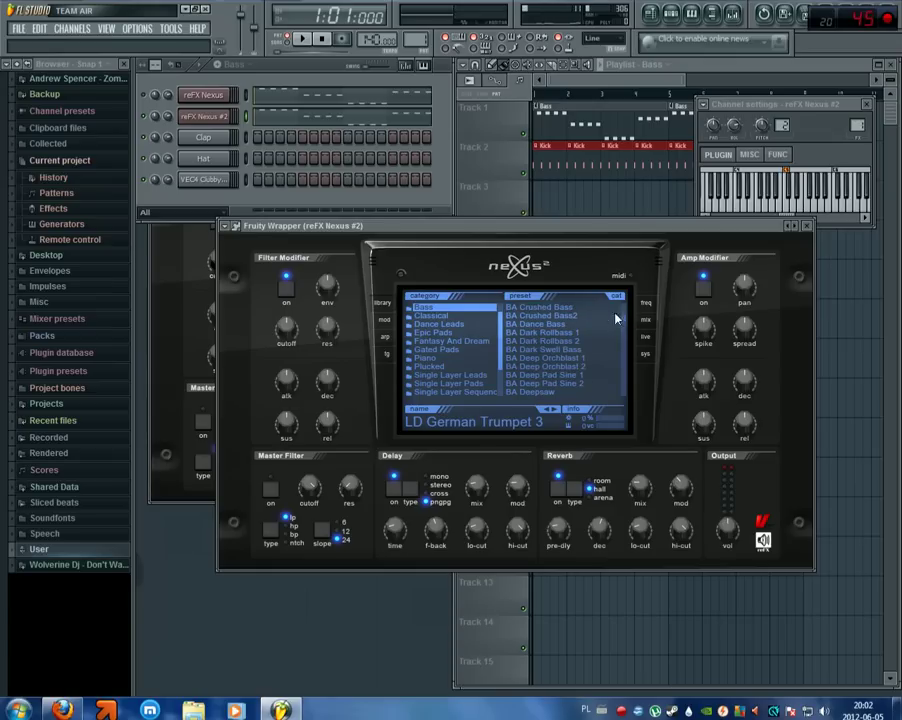
pyautogui.click(612, 324)
pyautogui.press('space')
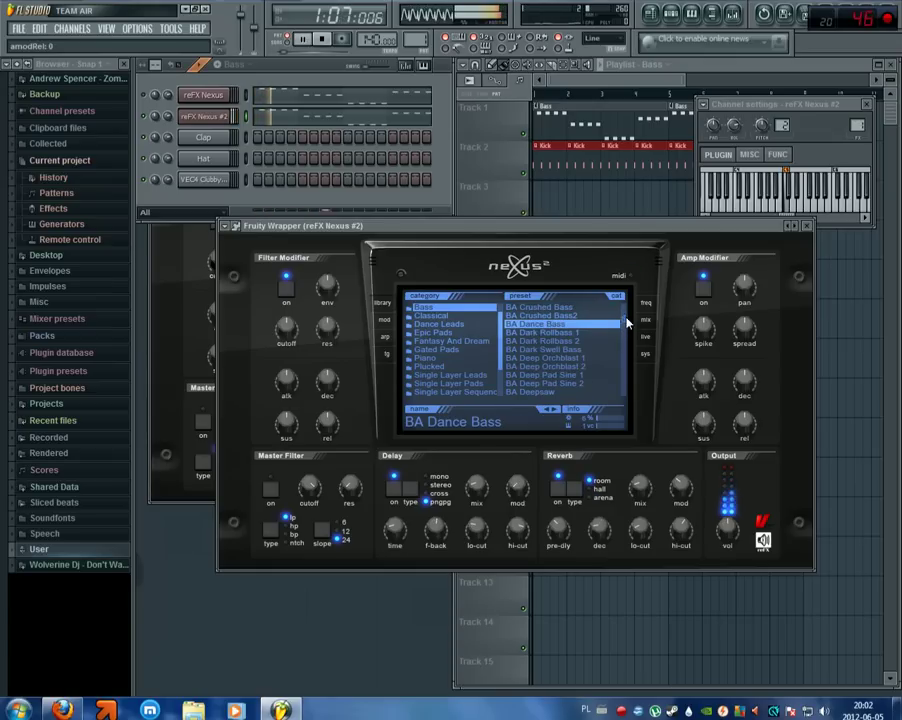
pyautogui.scroll(-1, 625, 320)
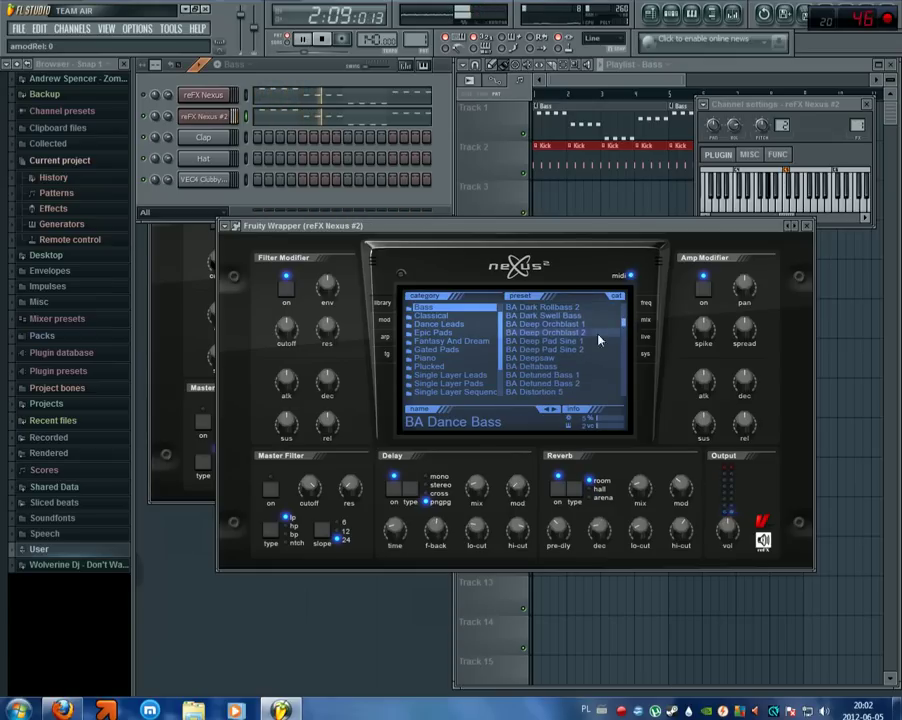
pyautogui.click(562, 358)
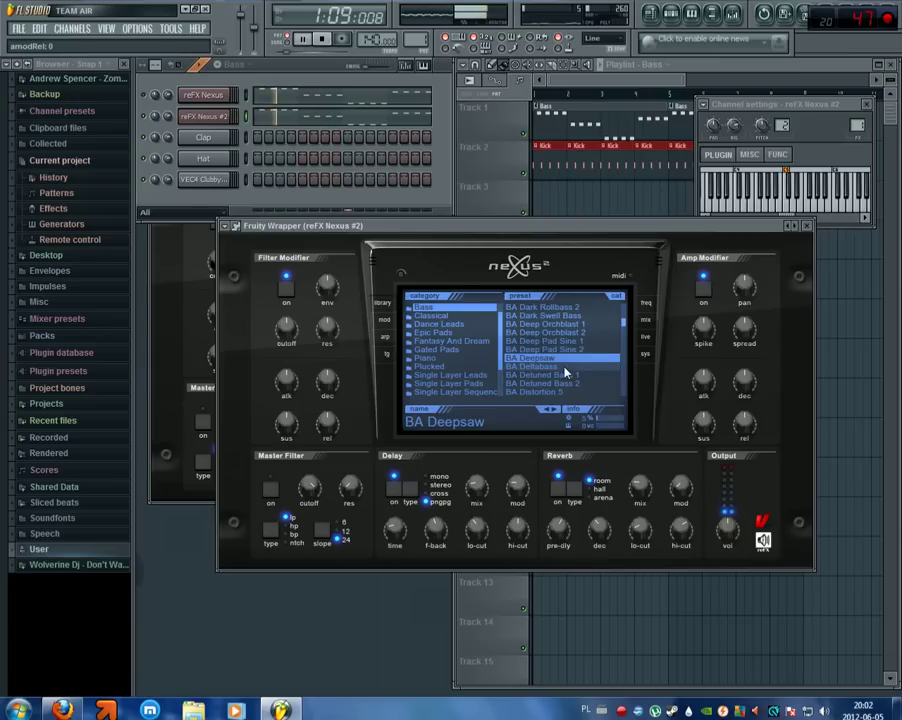
pyautogui.click(562, 366)
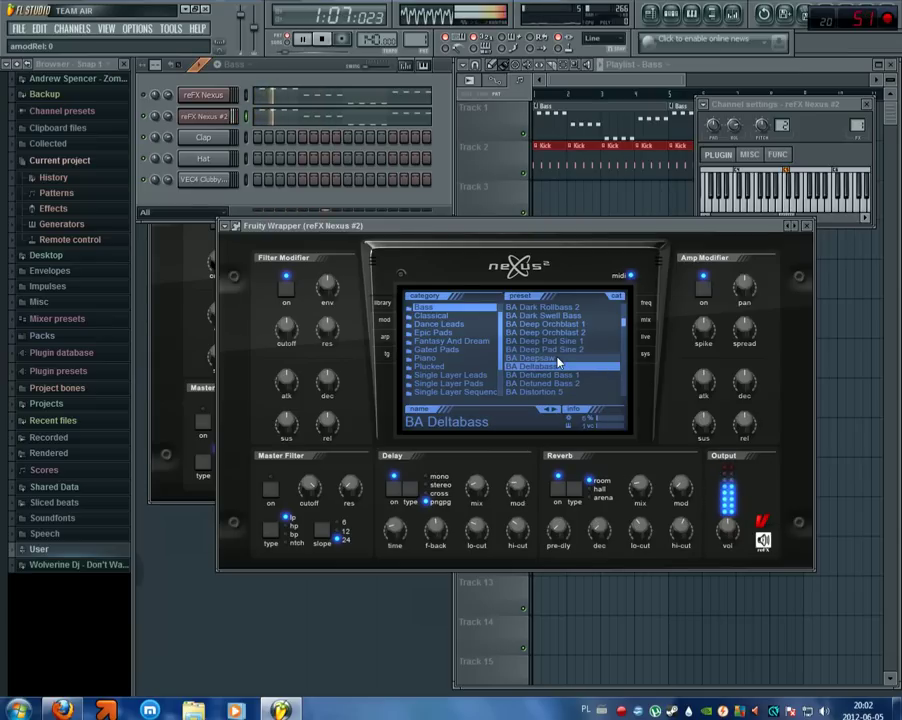
pyautogui.click(146, 95)
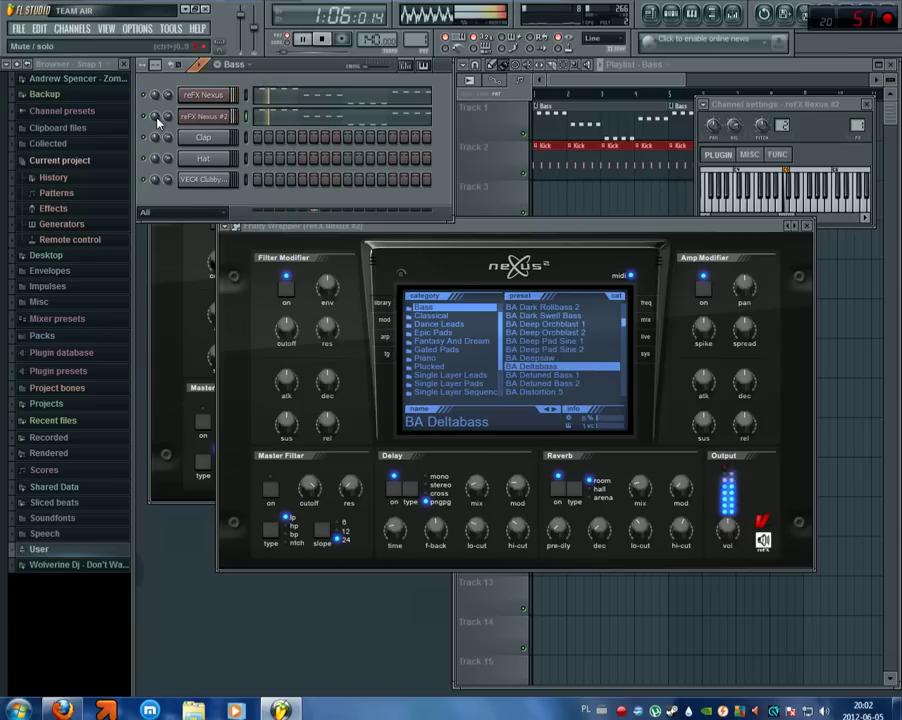
# - Load the BA Deepsaw preset on reFX Nexus #2 and play back the arrangement with its plugin and channel settings windows closed
pyautogui.click(561, 357)
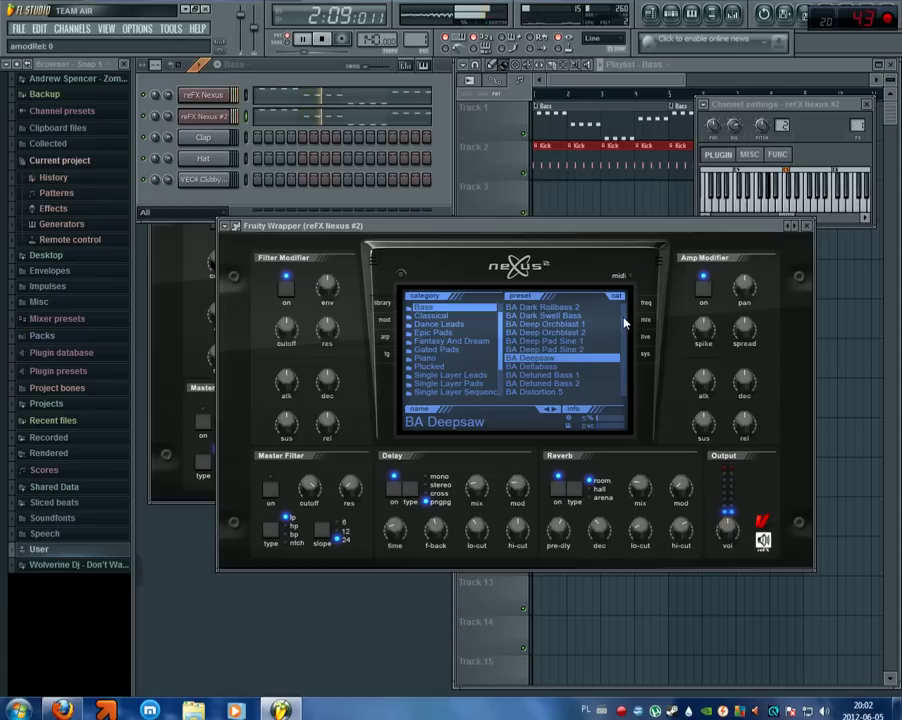
pyautogui.click(807, 227)
pyautogui.press('space')
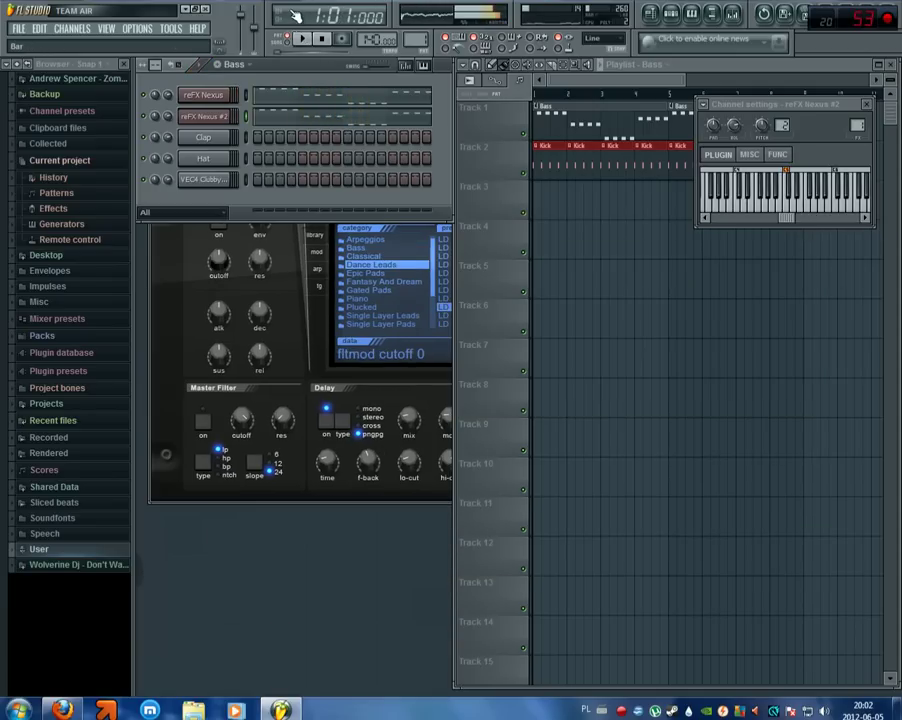
pyautogui.press('space')
pyautogui.click(866, 104)
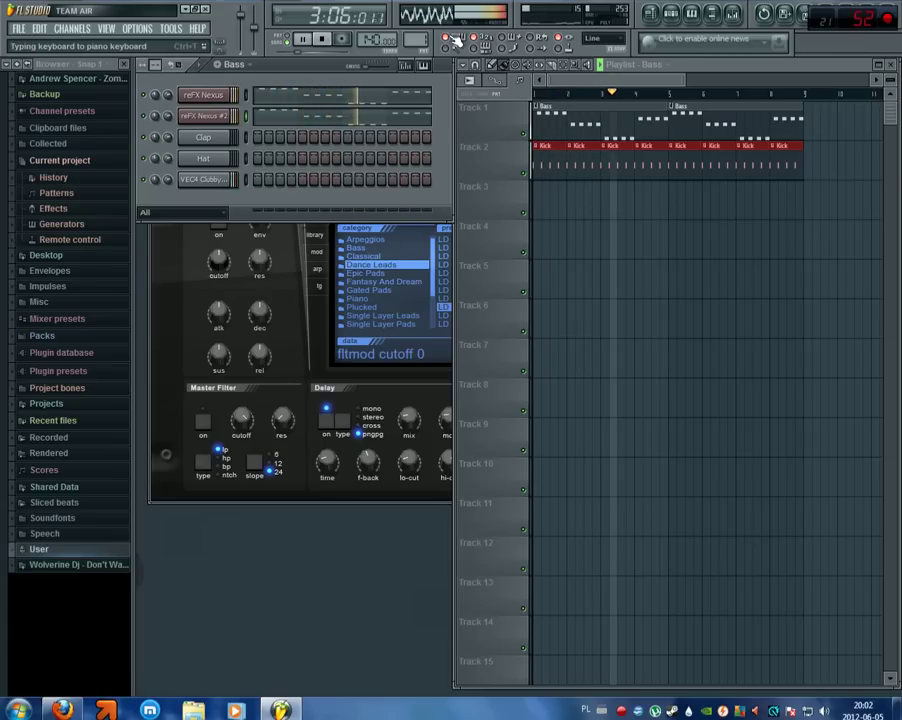
pyautogui.click(321, 39)
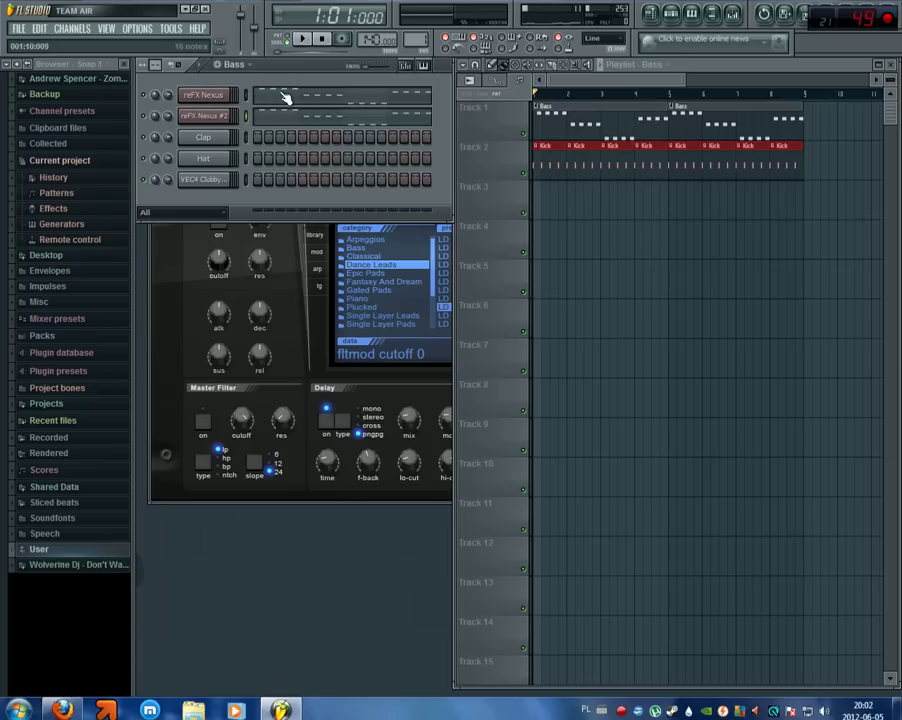
# - In the reFX Nexus piano roll, add C6 notes at steps 1 and 5 and a D#6 at step 9 of bar 1, and play them back
pyautogui.click(285, 97)
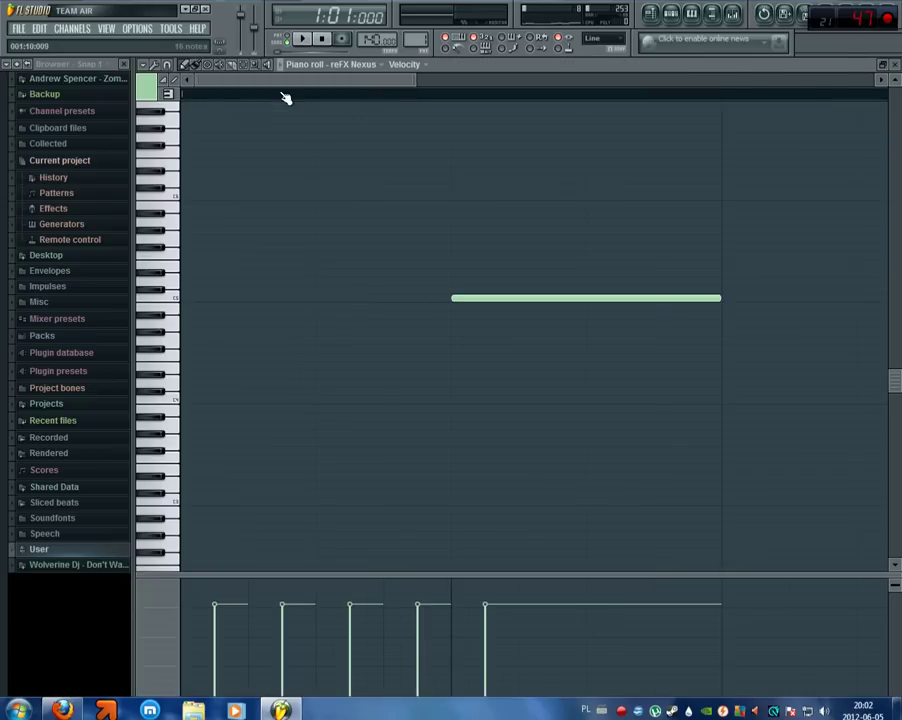
pyautogui.click(896, 66)
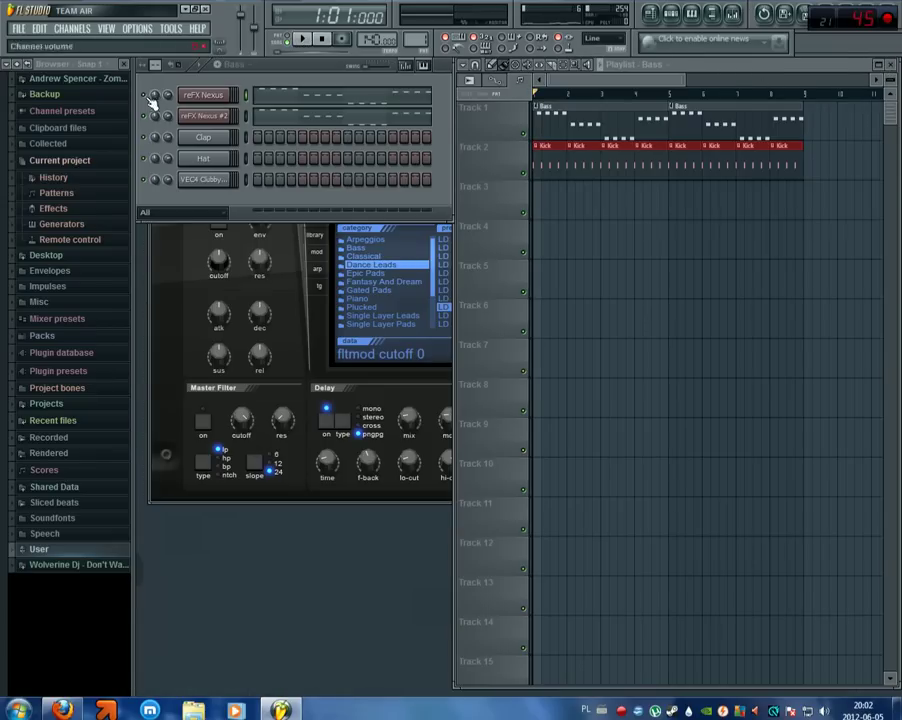
pyautogui.click(298, 97)
pyautogui.moveTo(889, 340); pyautogui.dragTo(894, 237)
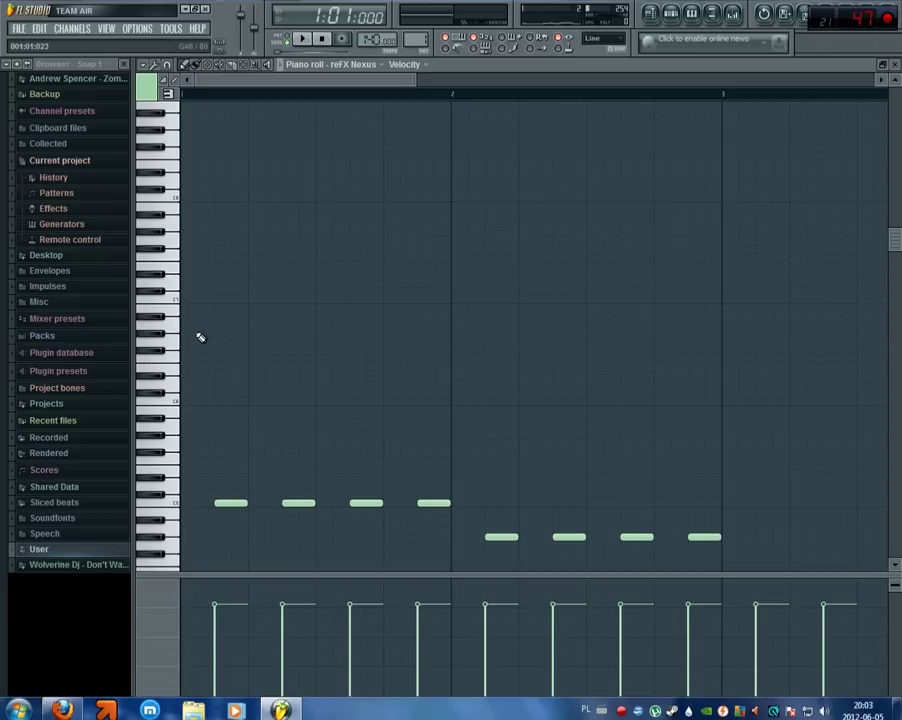
pyautogui.click(189, 404)
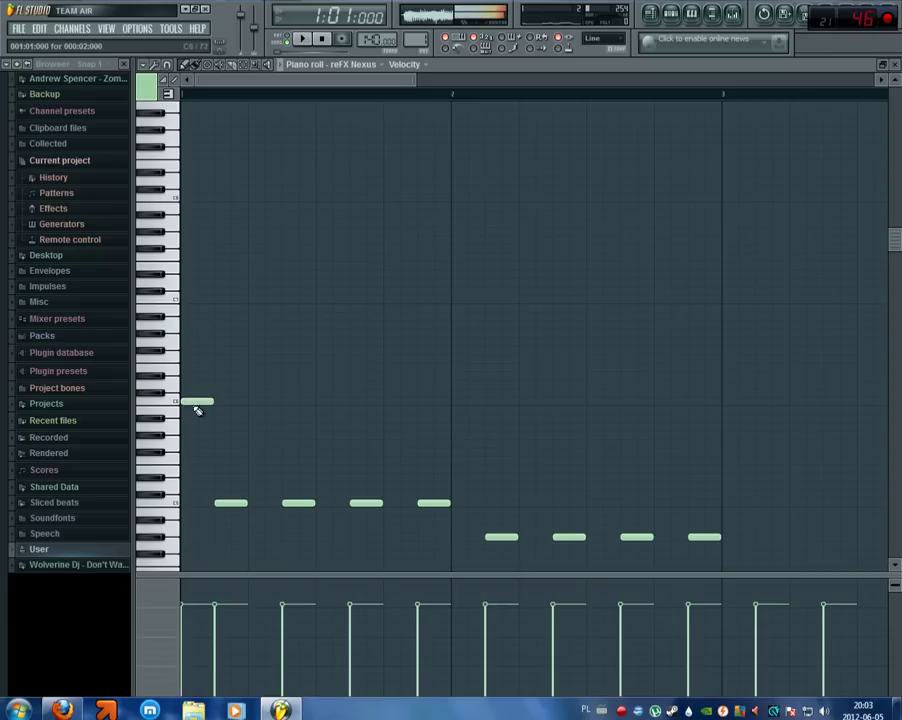
pyautogui.click(258, 403)
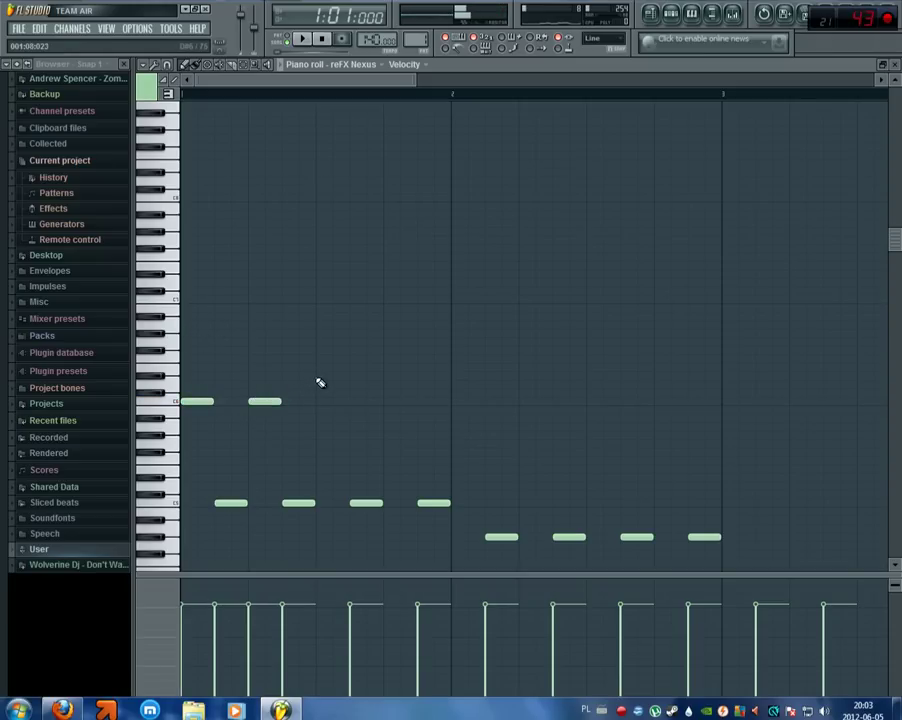
pyautogui.click(324, 377)
pyautogui.press('space')
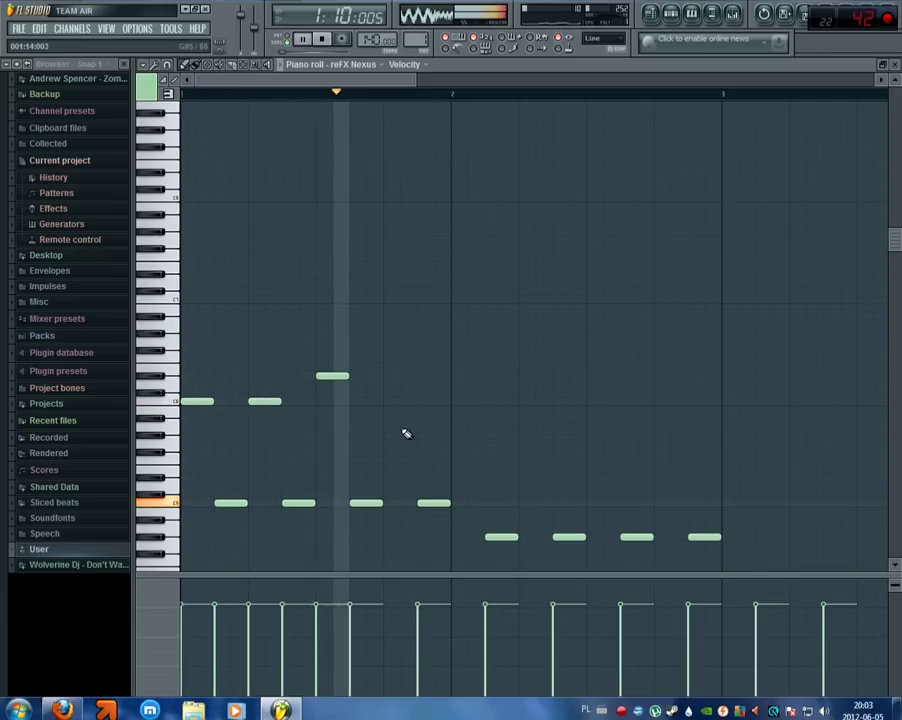
pyautogui.press('space')
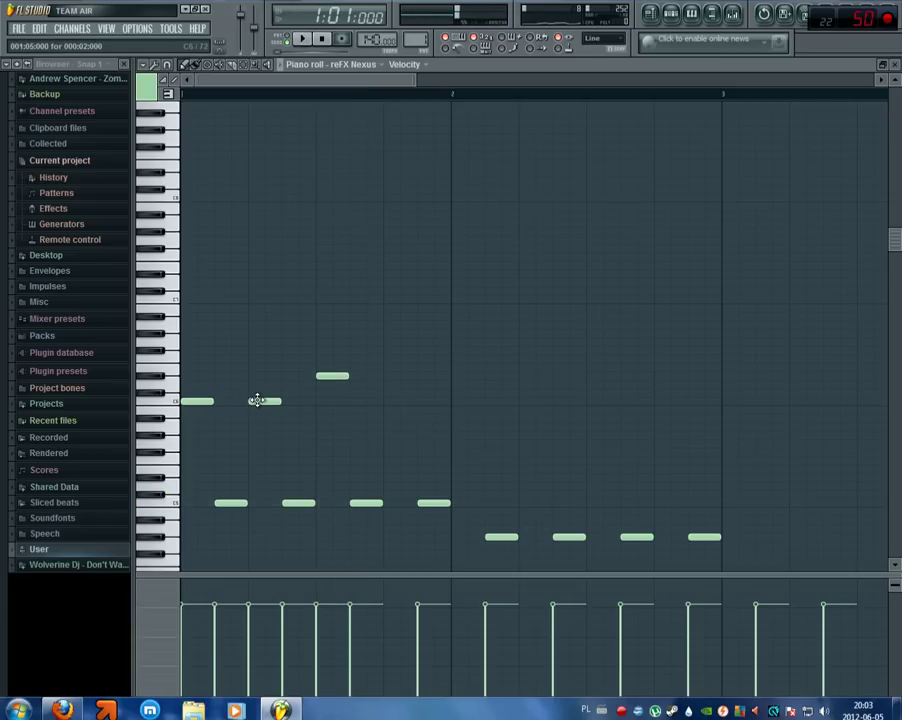
# - Add a D#6 note at step 3 and a D6 at step 11 of bar 1, re-place the D#6 at step 9, and audition
pyautogui.click(222, 381)
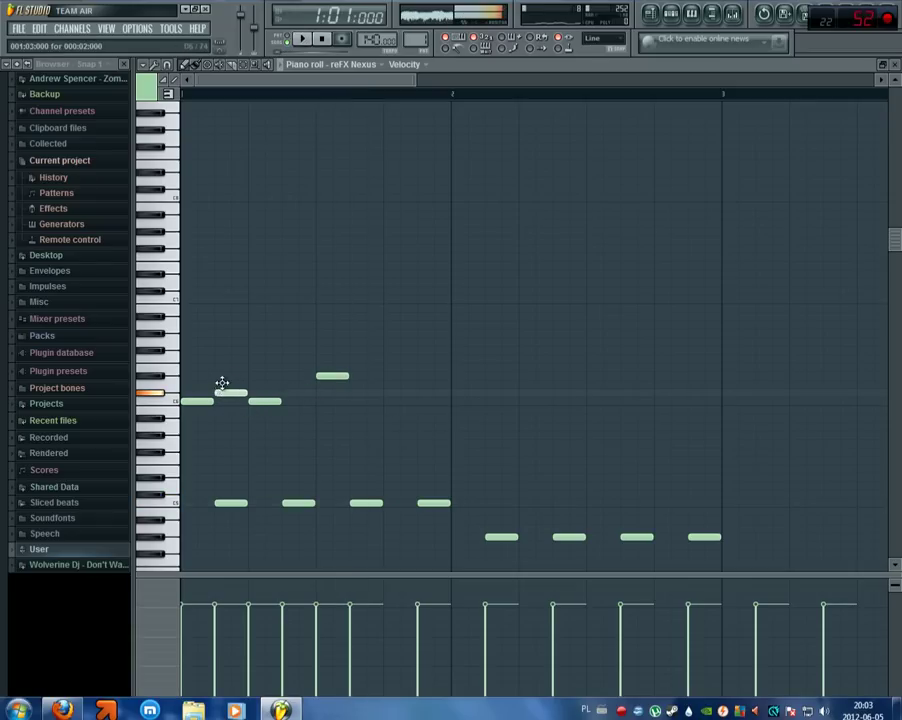
pyautogui.press('space')
pyautogui.press('space')
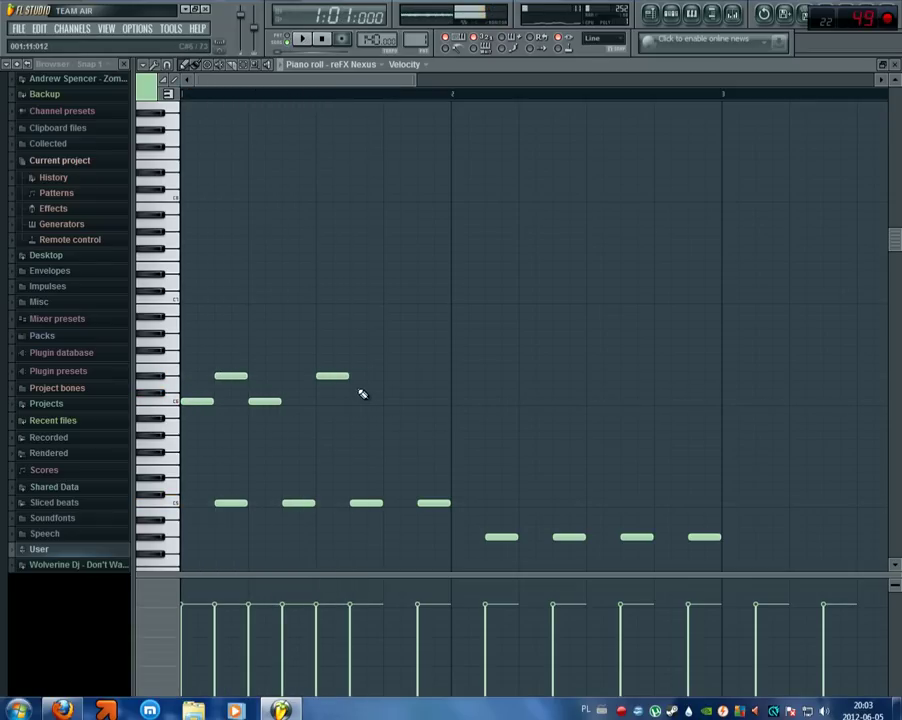
pyautogui.rightClick(347, 376)
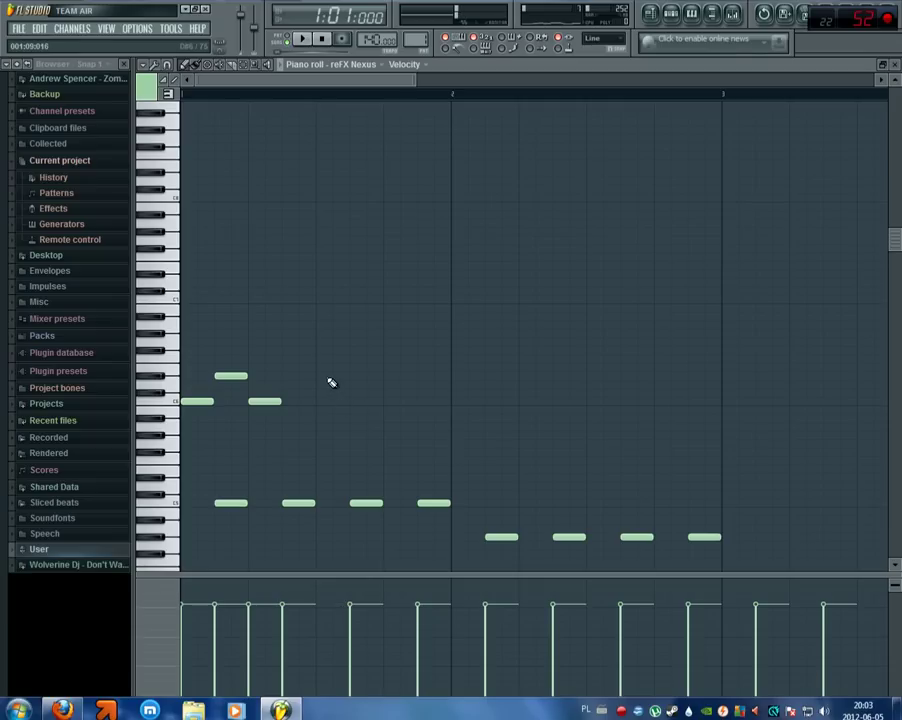
pyautogui.click(331, 377)
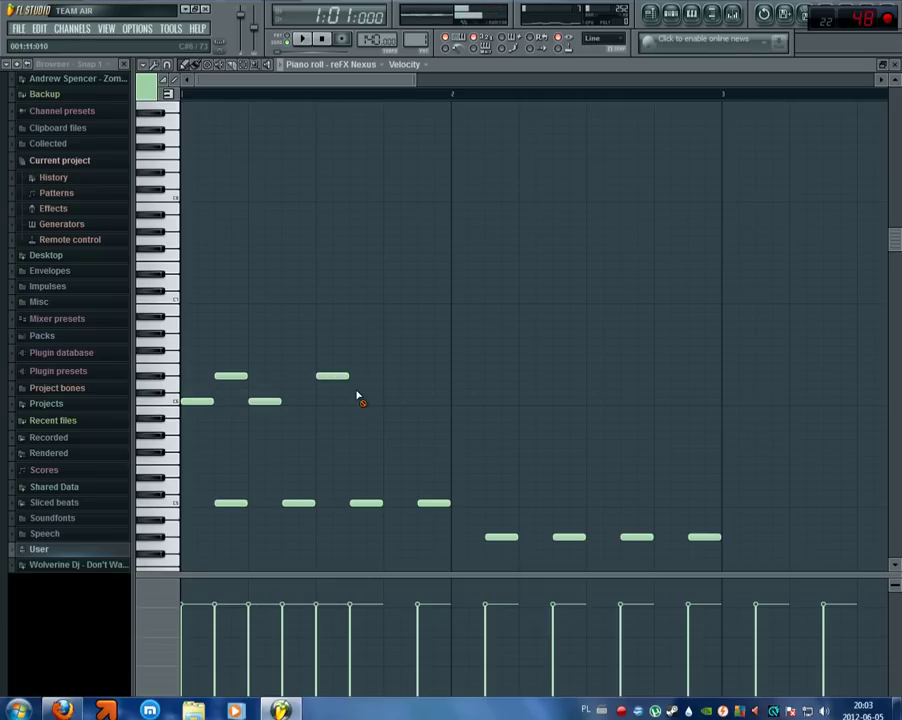
pyautogui.press('space')
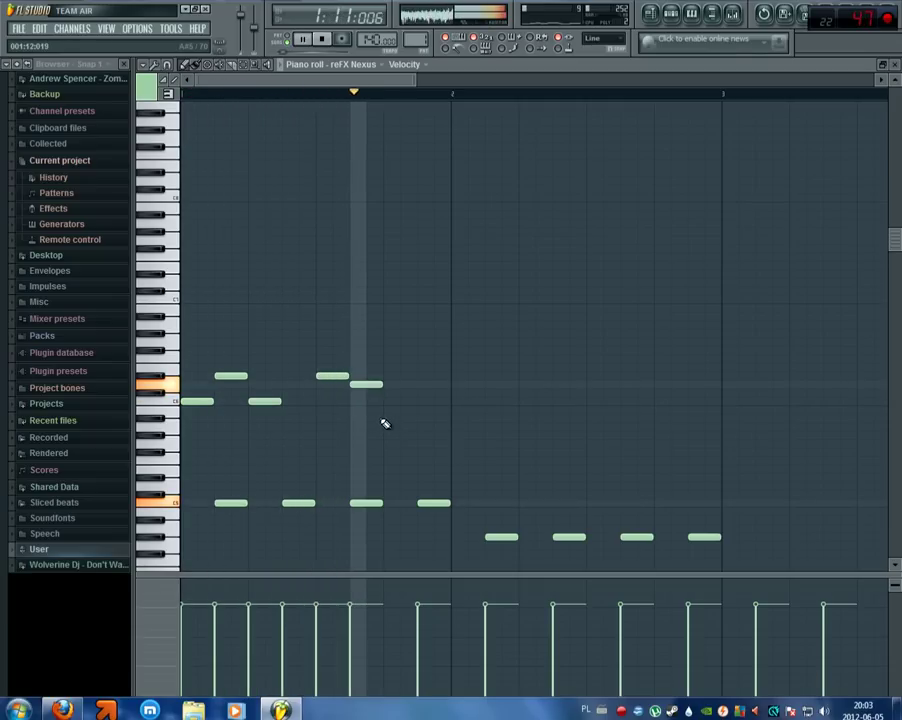
pyautogui.press('space')
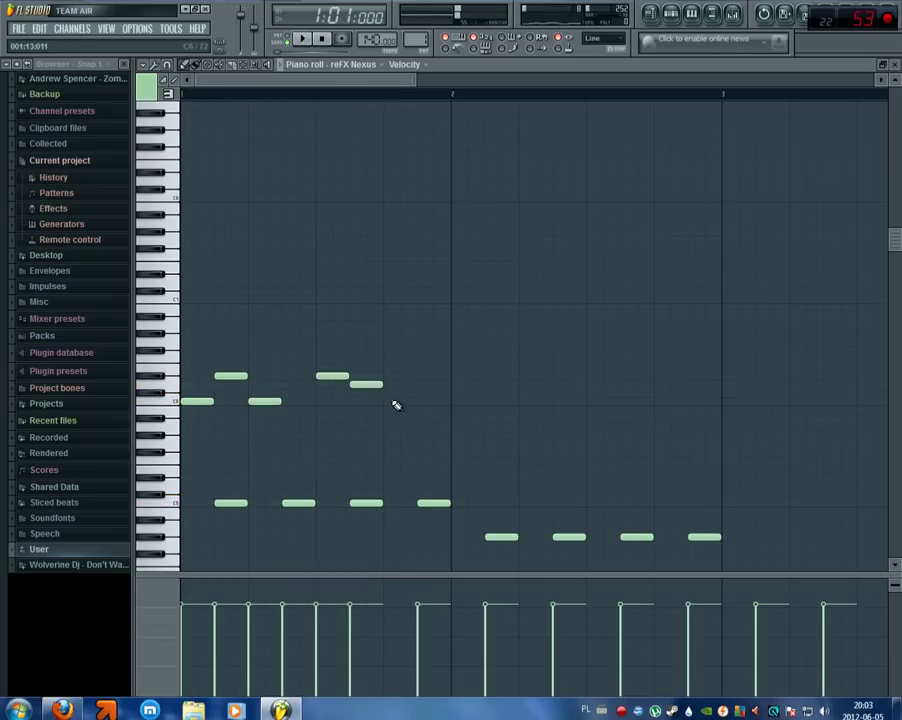
# - Add a C6 note at step 15 of bar 1 and play the melody back
pyautogui.click(436, 402)
pyautogui.press('space')
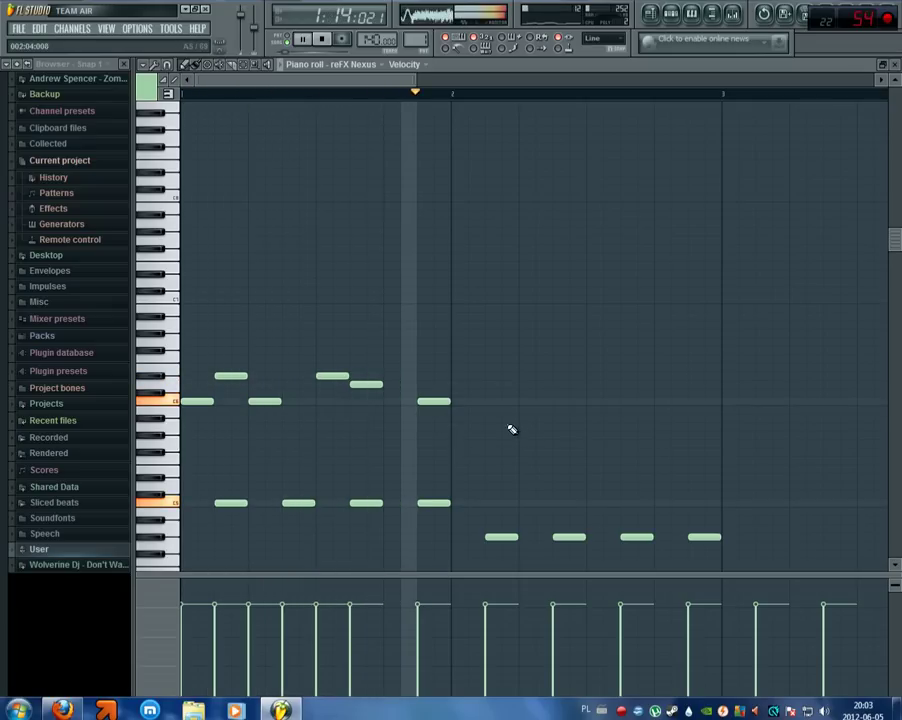
pyautogui.press('space')
pyautogui.click(467, 367)
pyautogui.rightClick(470, 368)
pyautogui.click(466, 357)
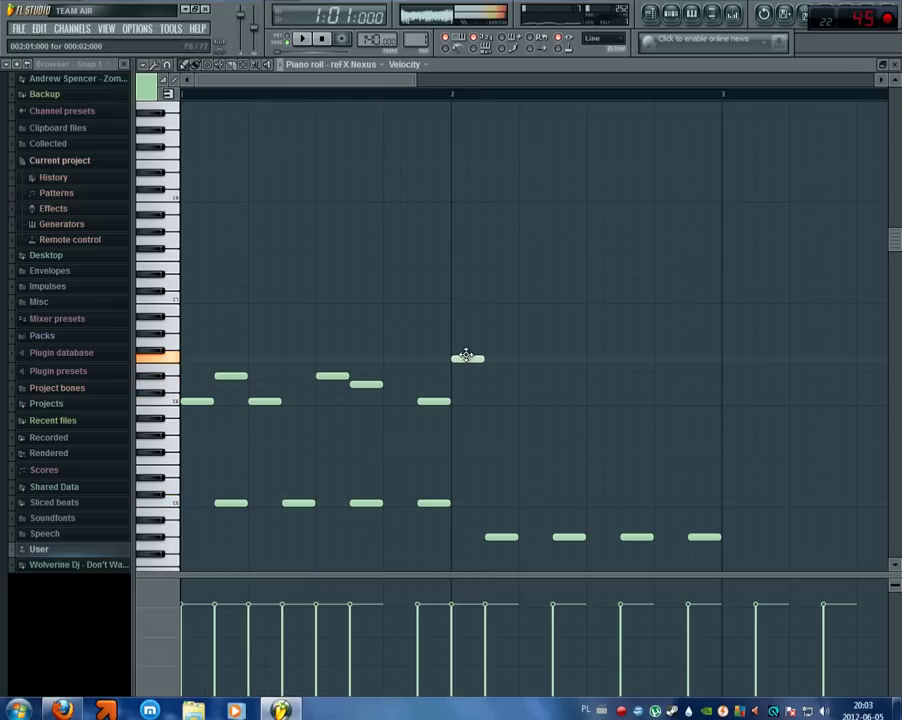
pyautogui.press('space')
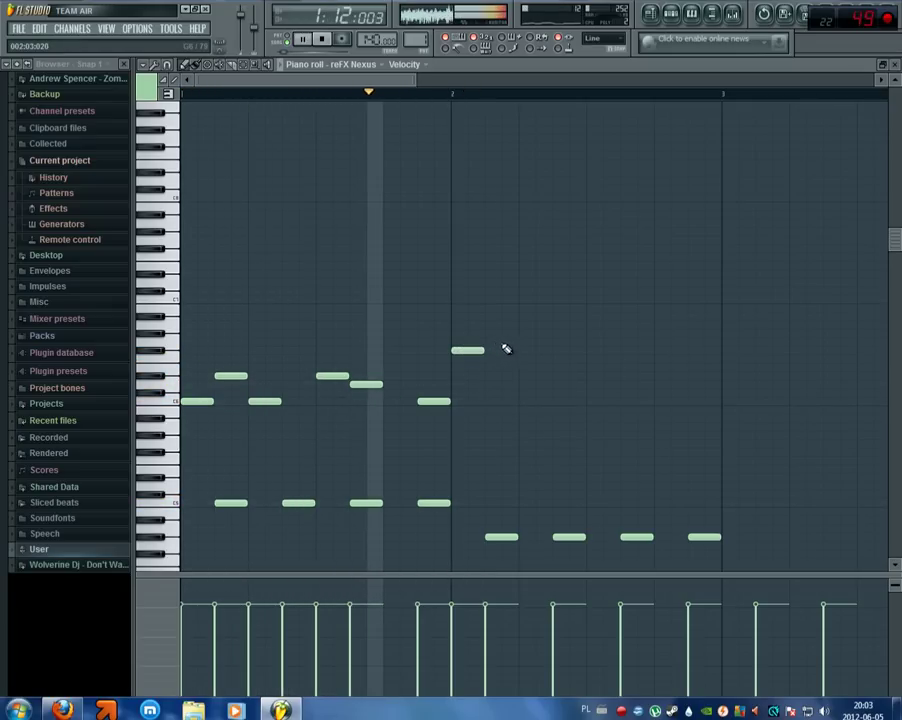
pyautogui.click(525, 353)
pyautogui.press('space')
pyautogui.rightClick(535, 351)
pyautogui.rightClick(469, 350)
# - Add G6 notes at steps 1 and 5 and an F6 note at step 3 of bar 2, playing back between placements
pyautogui.click(468, 343)
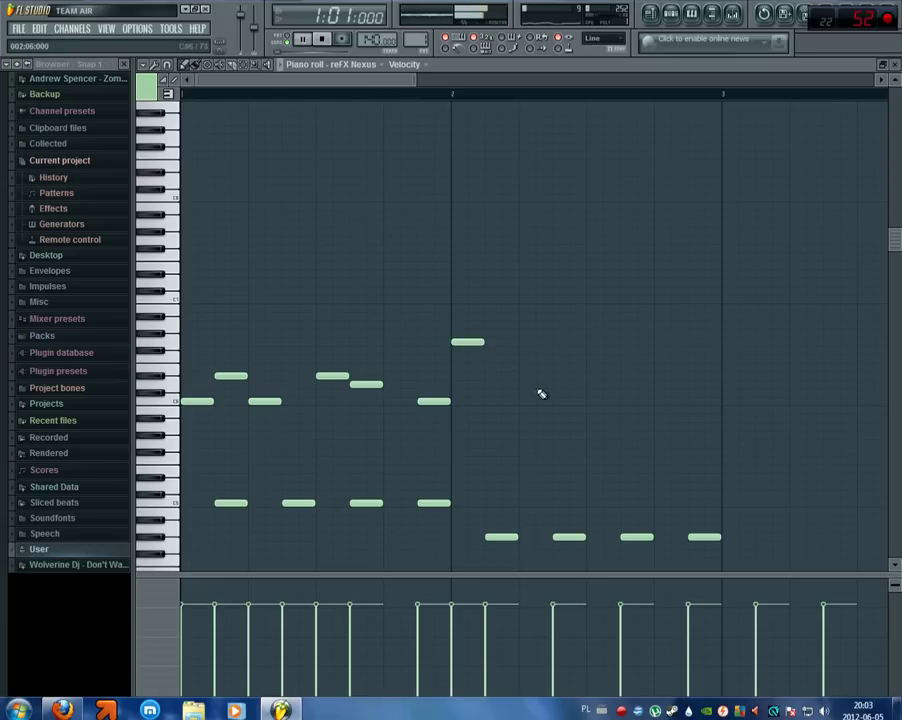
pyautogui.press('space')
pyautogui.click(523, 342)
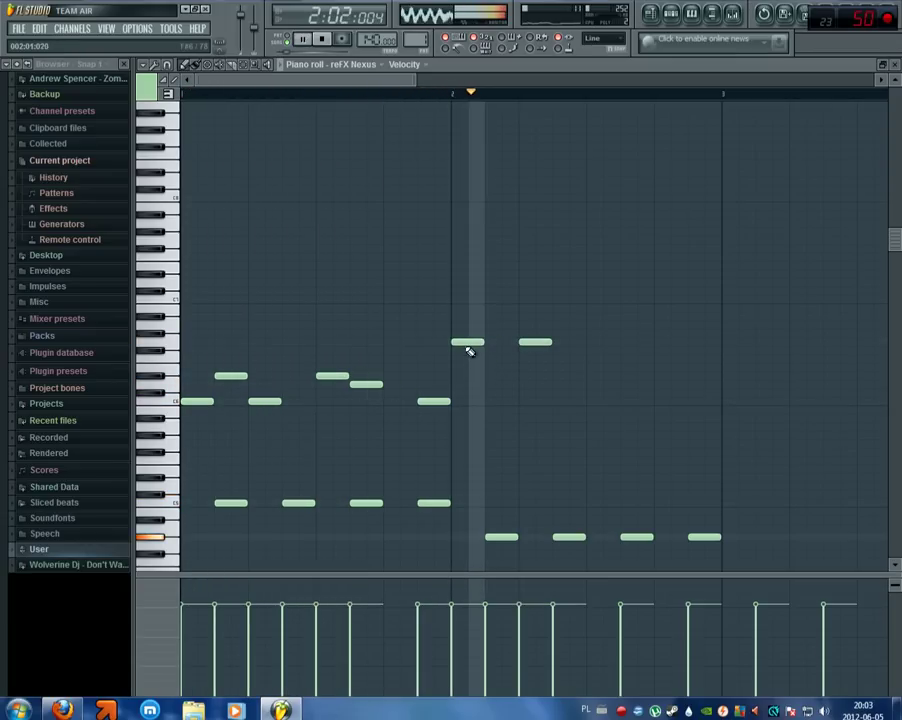
pyautogui.press('space')
pyautogui.press('space')
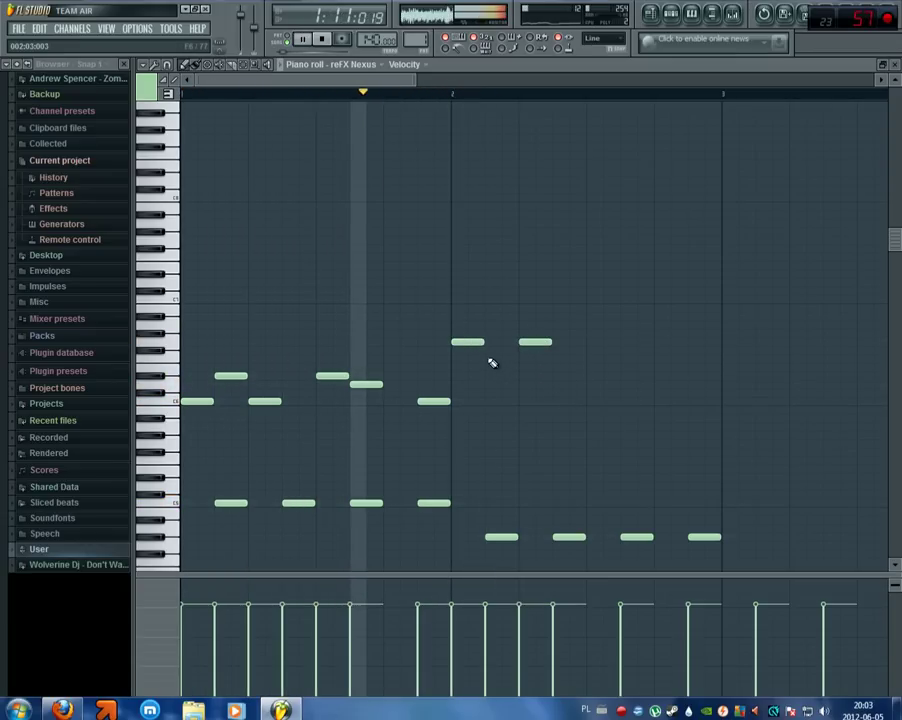
pyautogui.click(498, 360)
pyautogui.press('space')
# - Continue bar 2 with an F6 note at step 7 and a D#6 at step 9, and play the melody back
pyautogui.click(575, 367)
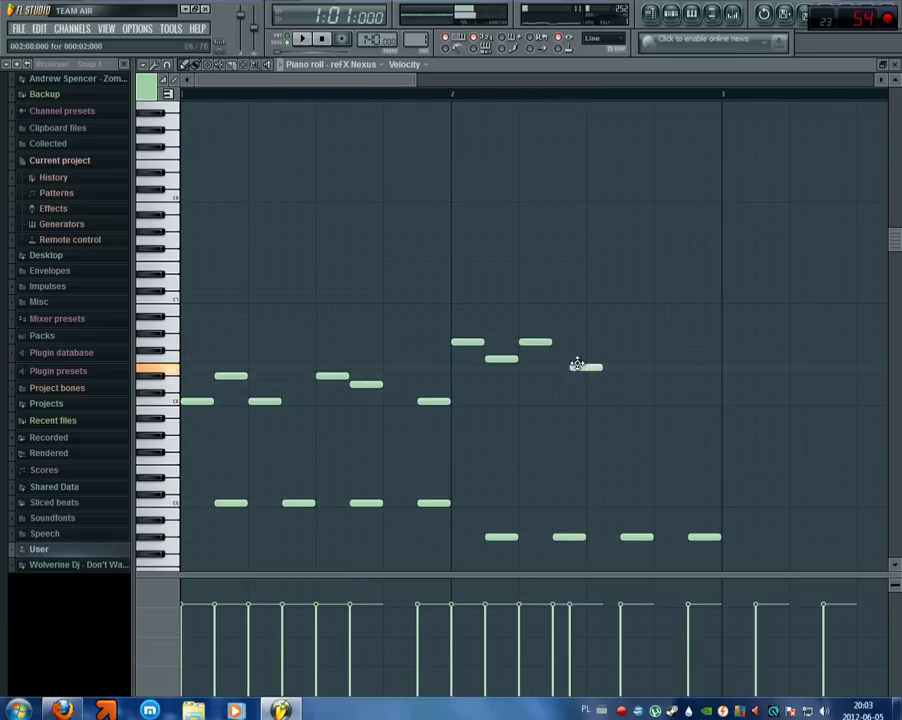
pyautogui.rightClick(575, 368)
pyautogui.click(560, 356)
pyautogui.click(594, 382)
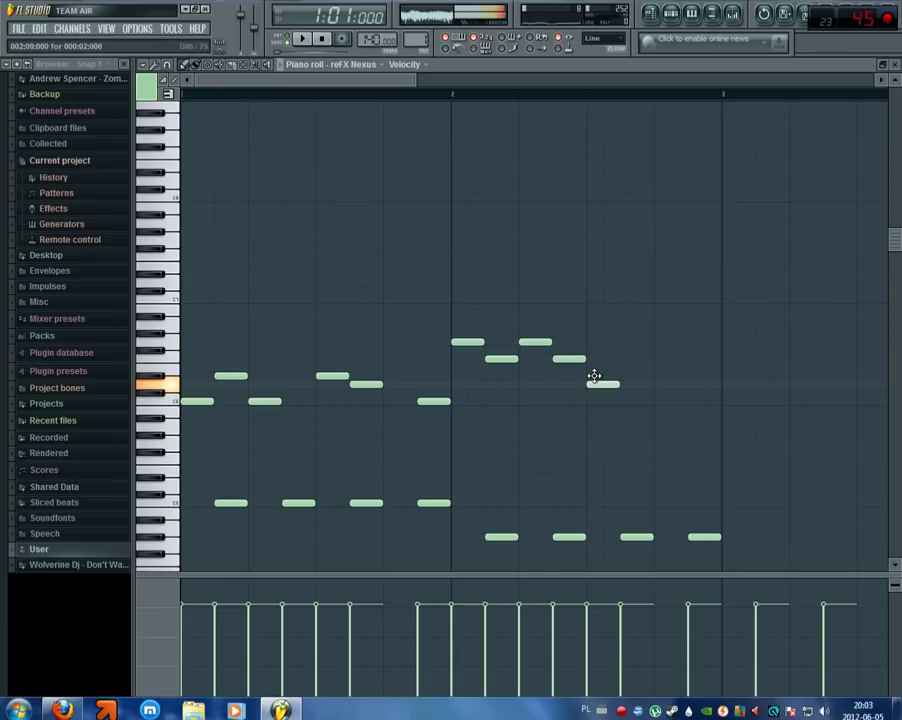
pyautogui.moveTo(594, 376); pyautogui.dragTo(594, 373)
pyautogui.press('space')
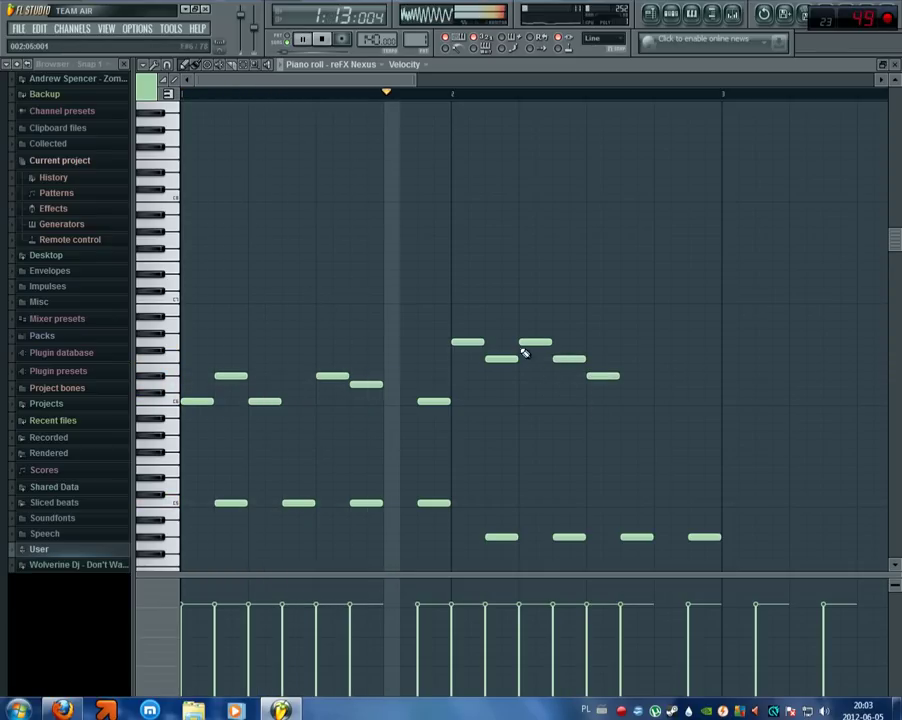
pyautogui.press('space')
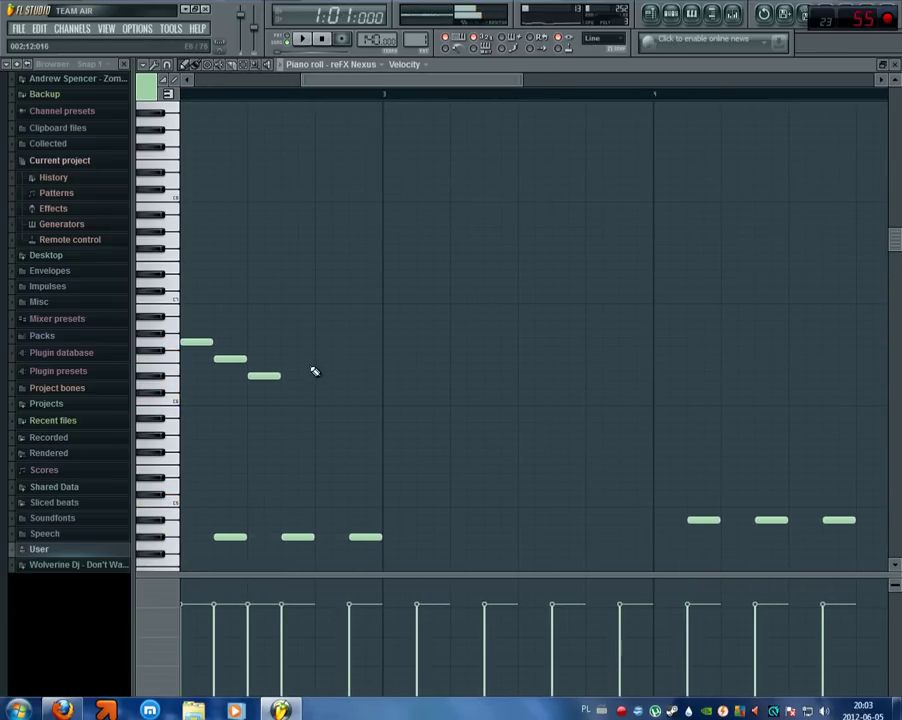
# - Add a D#6 note at step 13 of bar 2 and listen to the melody from the start
pyautogui.click(322, 376)
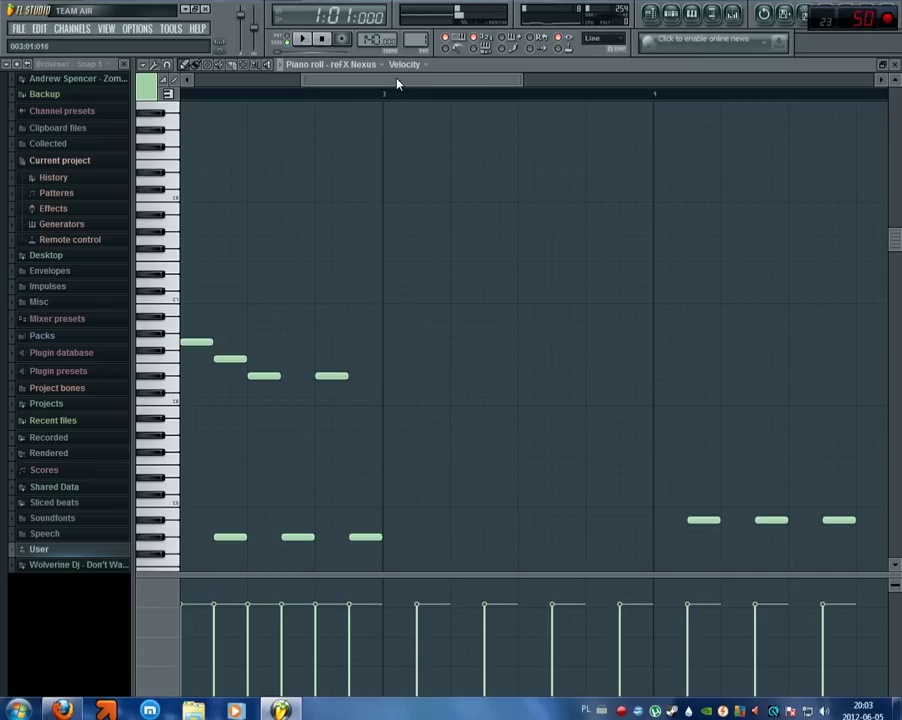
pyautogui.moveTo(397, 84); pyautogui.dragTo(204, 106)
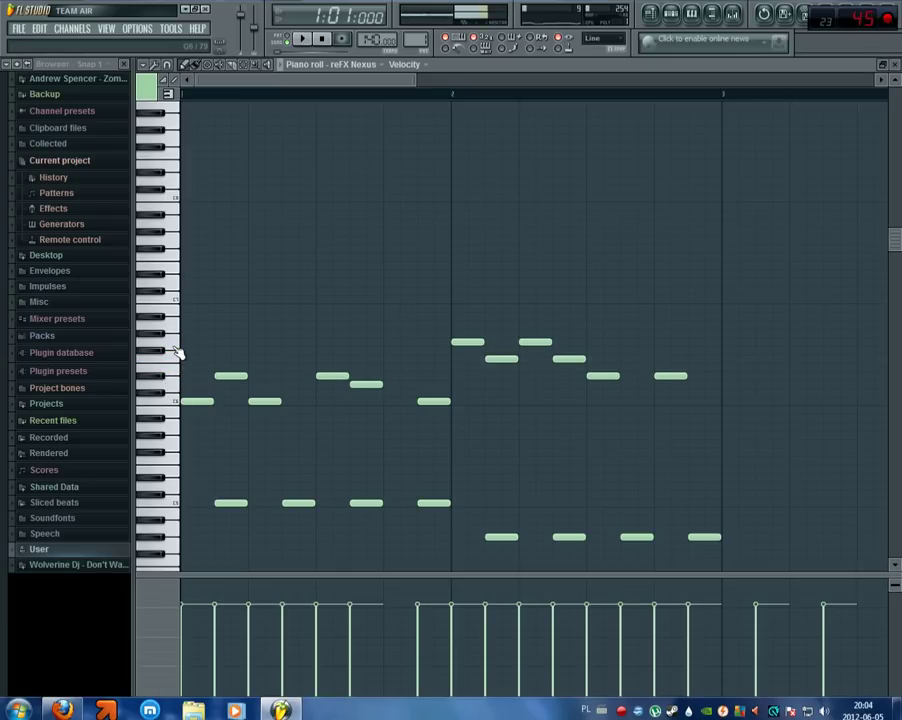
pyautogui.press('space')
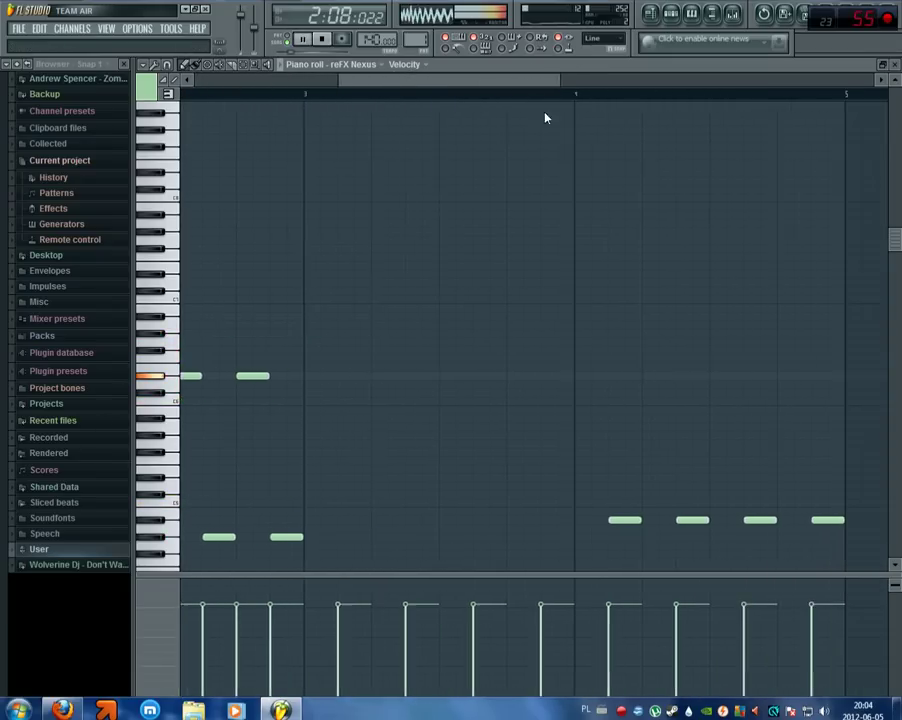
pyautogui.press('space')
# - In bar 3, add D#6 at step 1, C#6 at step 3, D#6 at step 5 and A#6 at step 7, and play back
pyautogui.click(478, 376)
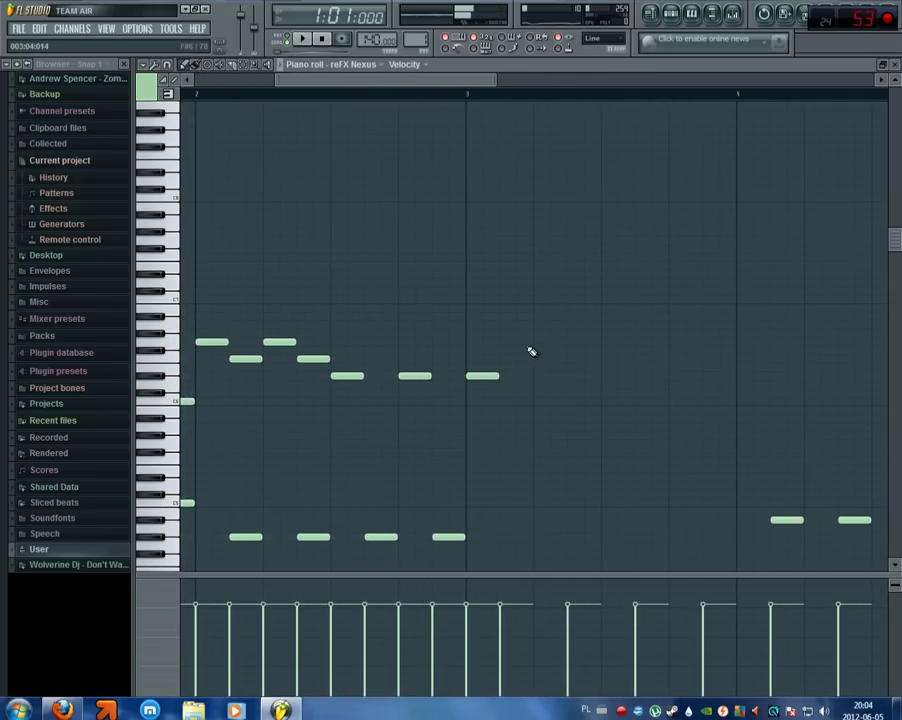
pyautogui.click(507, 394)
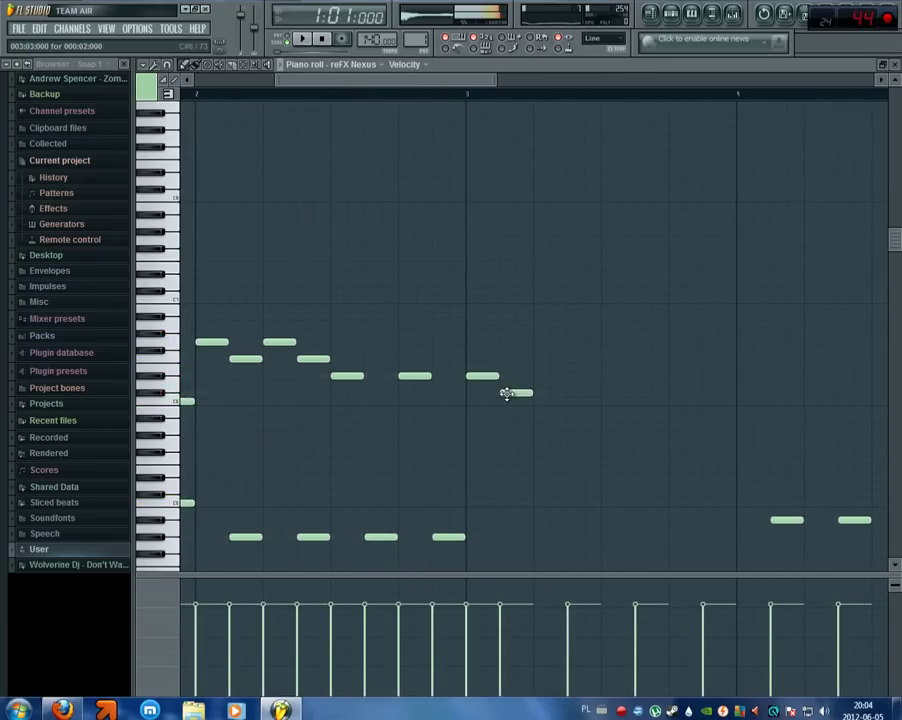
pyautogui.click(541, 376)
pyautogui.click(575, 334)
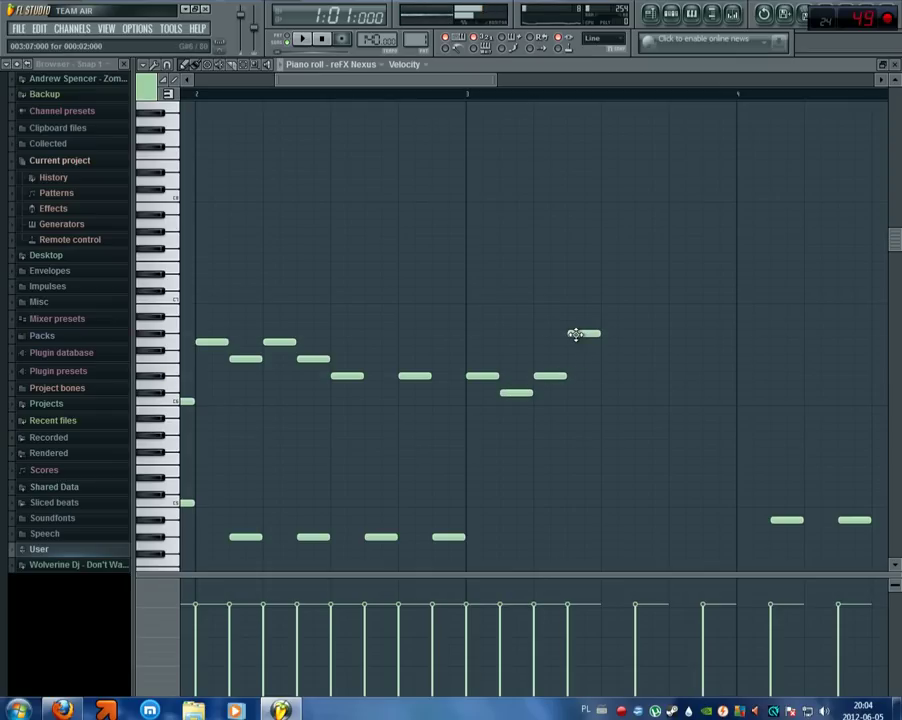
pyautogui.moveTo(575, 322); pyautogui.dragTo(581, 318)
pyautogui.press('space')
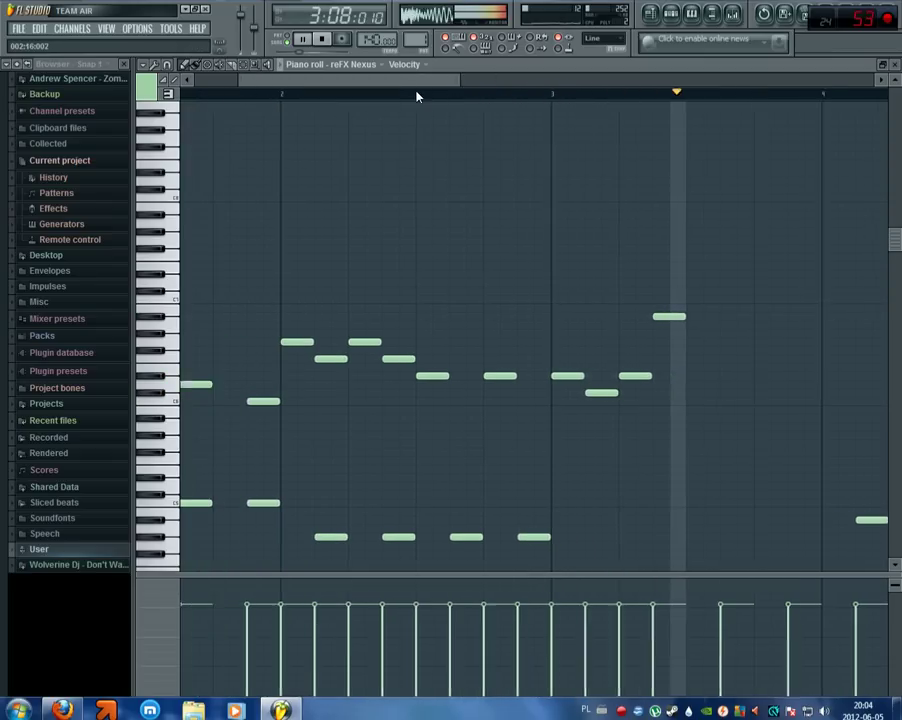
pyautogui.press('space')
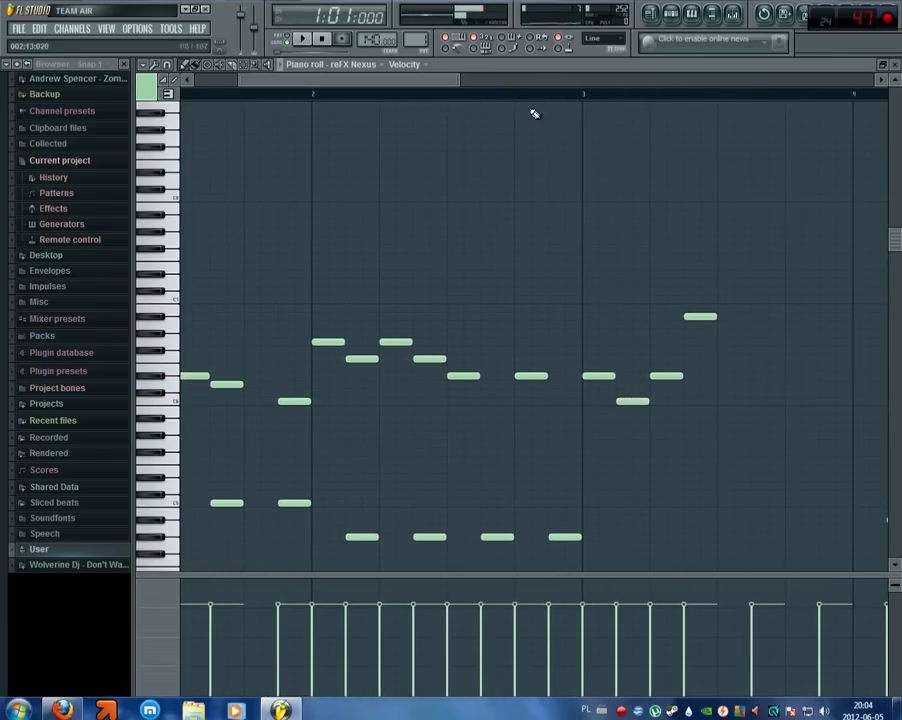
# - Play the melody back, and in bar 3 add A#6 at step 11, G#6 at step 13 and A#6 at step 15
pyautogui.press('space')
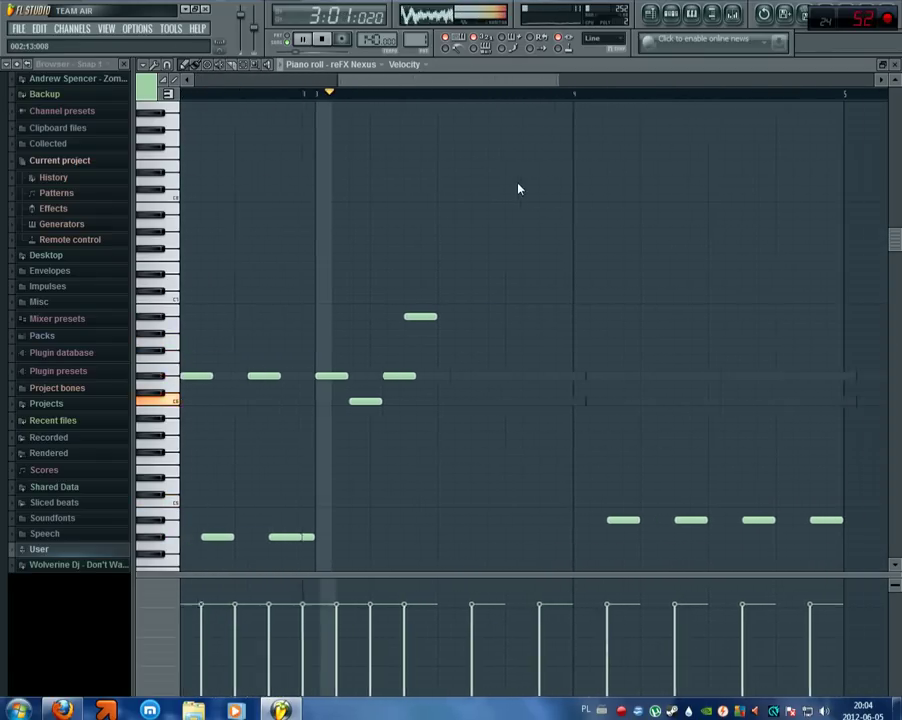
pyautogui.press('space')
pyautogui.click(437, 316)
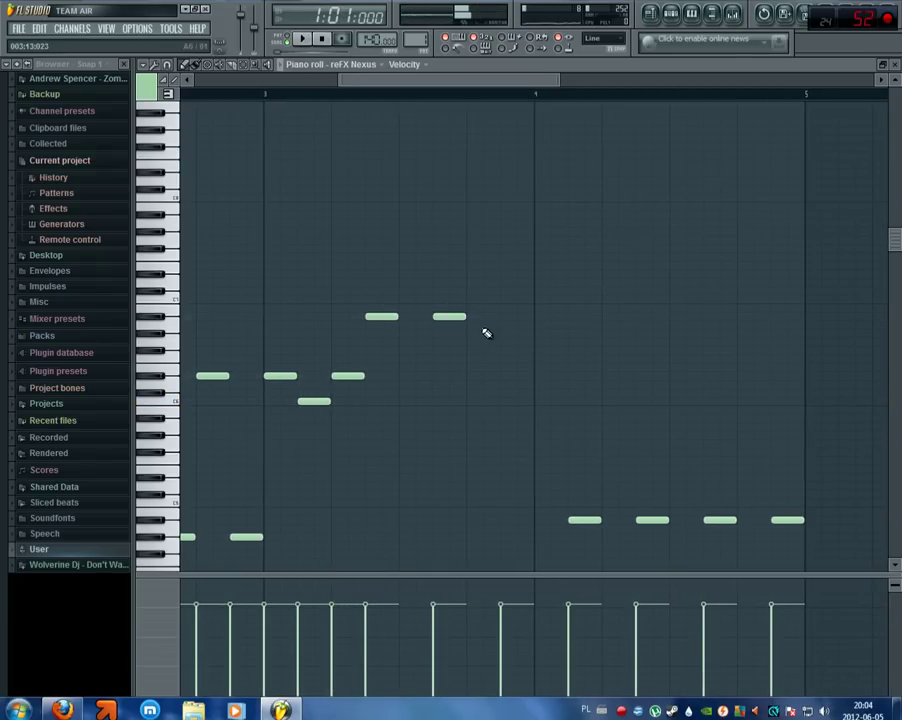
pyautogui.click(471, 333)
pyautogui.click(511, 316)
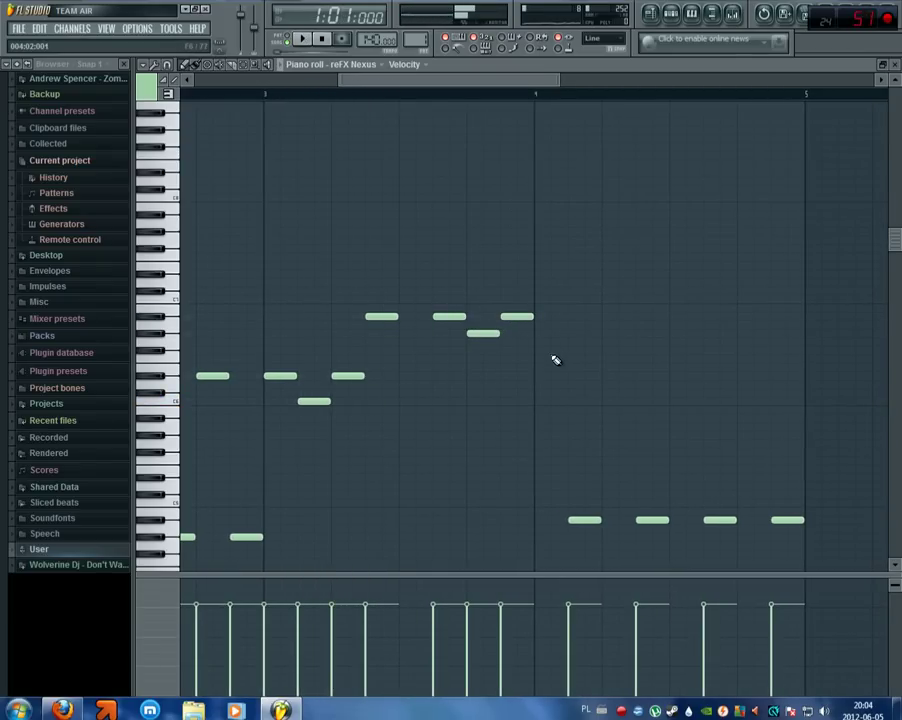
# - Start bar 4 with a trial F#6 note at step 1, replace it with F6, and play the melody back
pyautogui.click(545, 348)
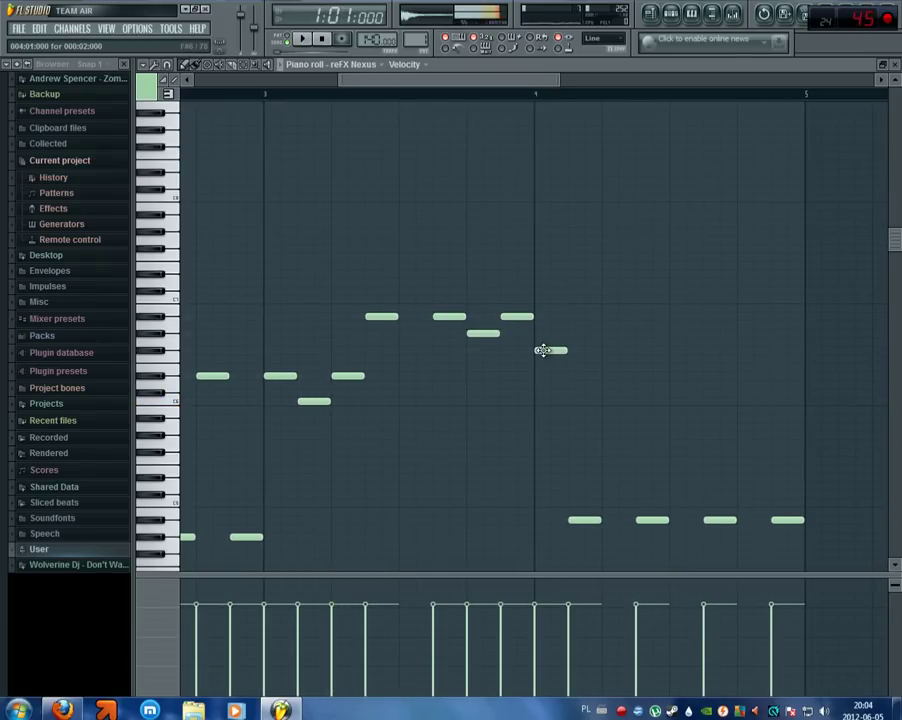
pyautogui.rightClick(545, 349)
pyautogui.click(546, 358)
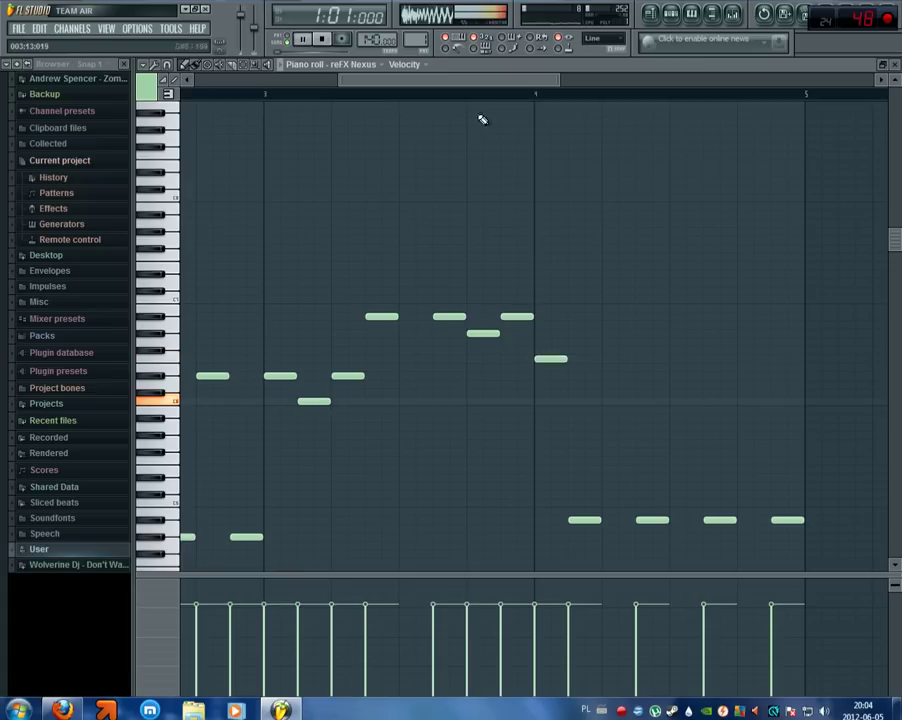
pyautogui.press('space')
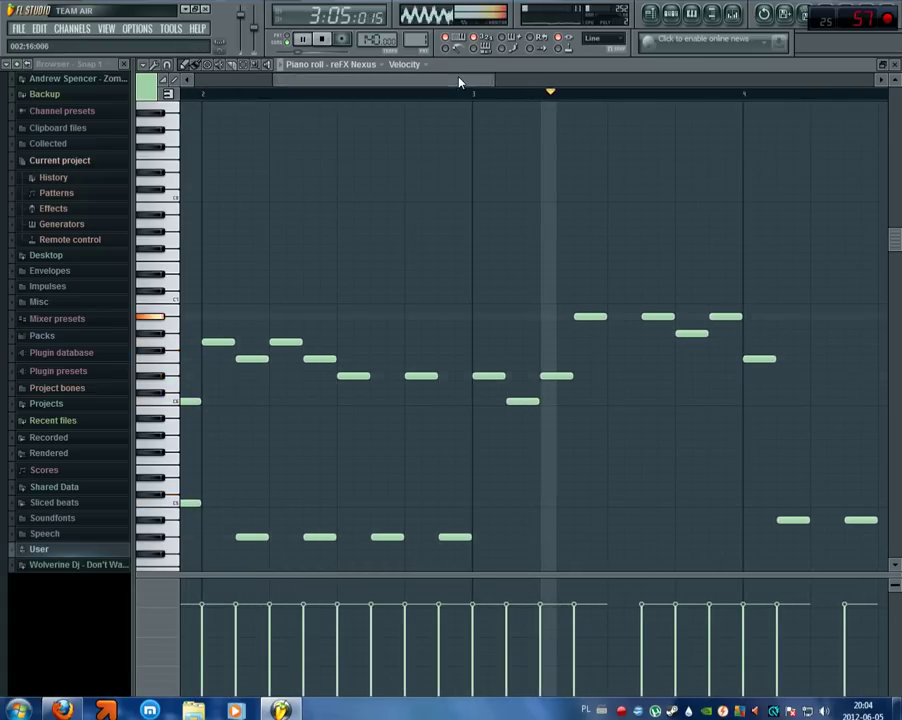
pyautogui.press('space')
# - In bar 4, add F6 at steps 5, 9 and 12 and D6 at steps 7 and 15, and play back
pyautogui.click(397, 358)
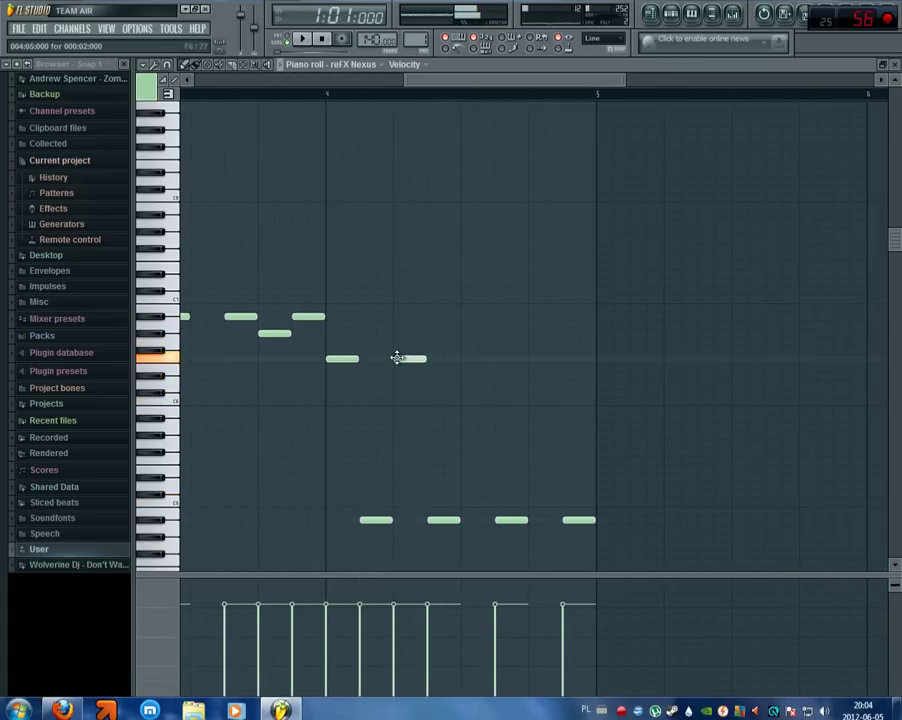
pyautogui.click(469, 358)
pyautogui.click(522, 359)
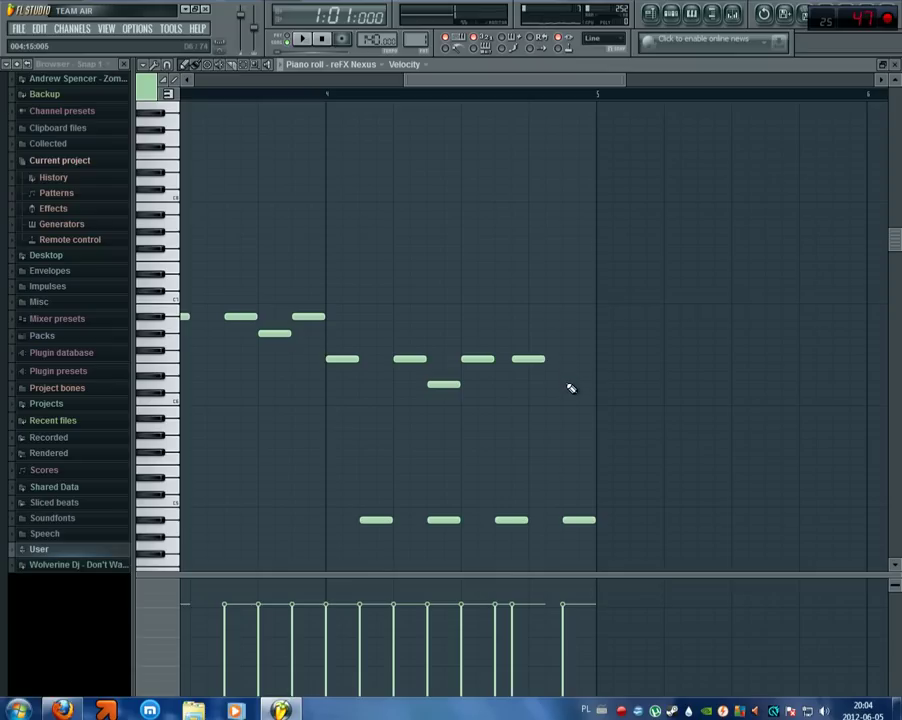
pyautogui.click(571, 386)
pyautogui.press('space')
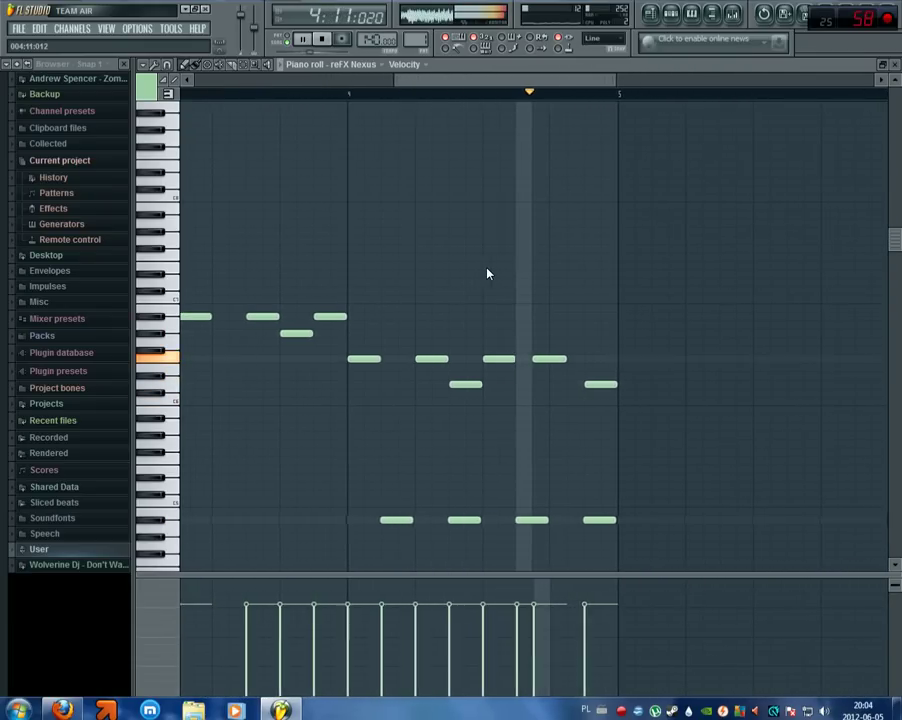
pyautogui.press('space')
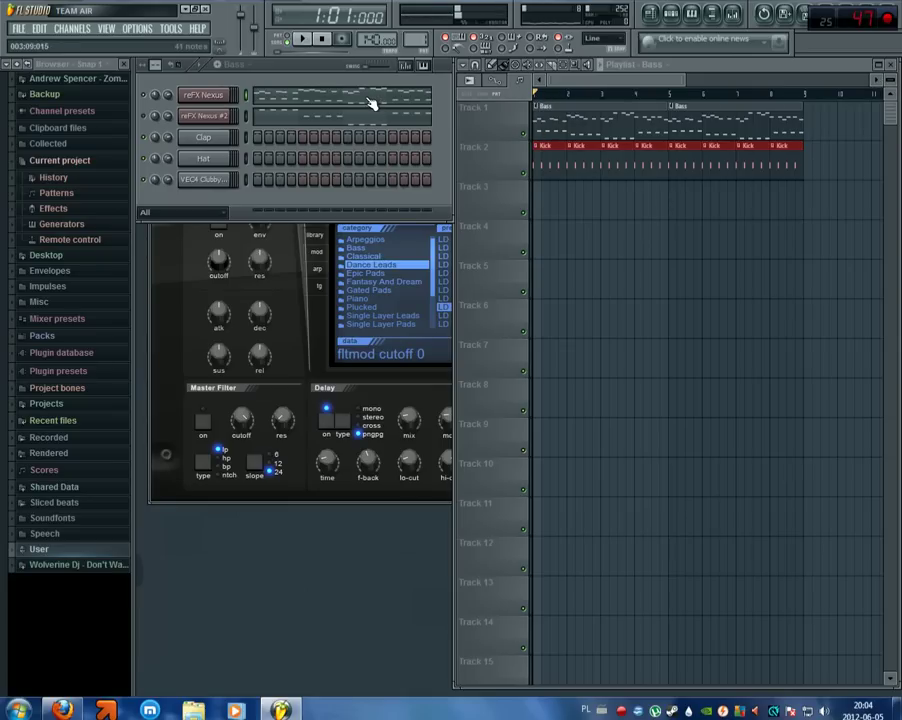
# - Cut all the upper melody notes in bars 1 to 4 from the reFX Nexus piano roll, keeping the low bass notes
pyautogui.click(372, 103)
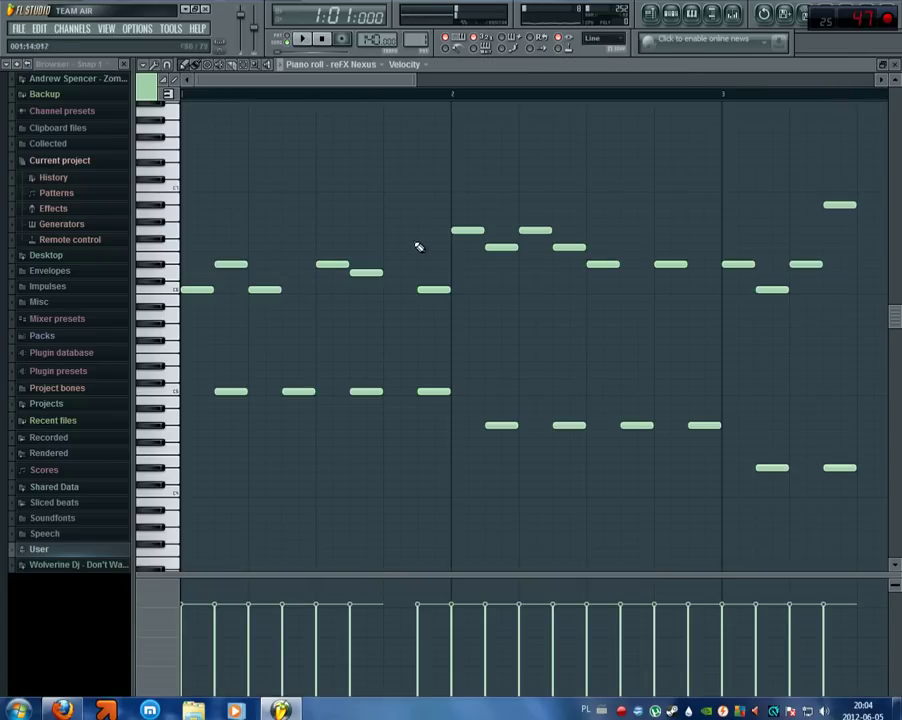
pyautogui.moveTo(420, 80); pyautogui.dragTo(670, 80)
pyautogui.moveTo(737, 126); pyautogui.dragTo(181, 362)
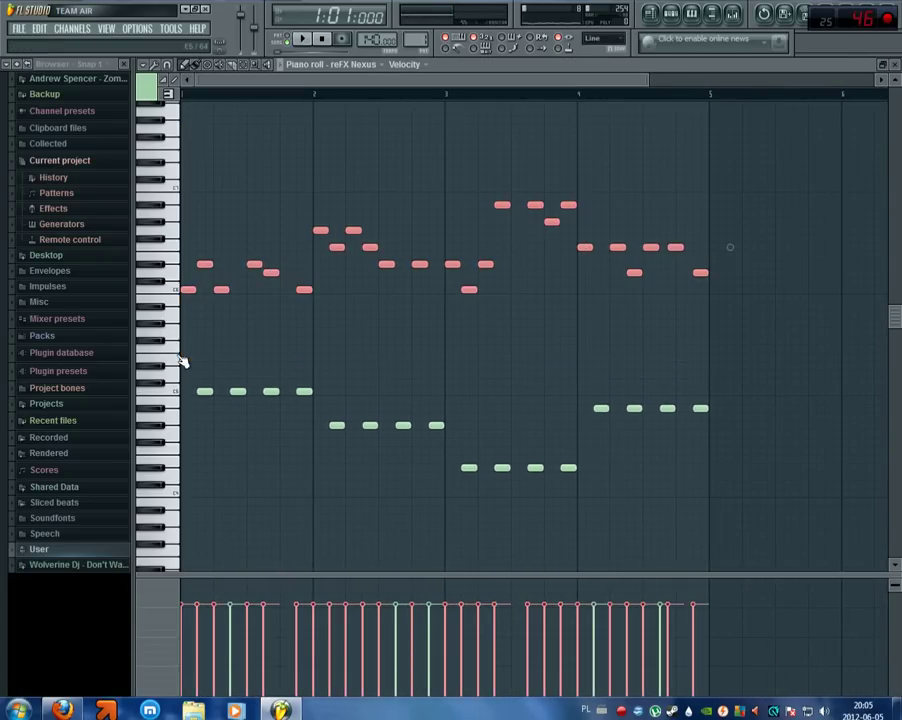
pyautogui.press('Delete')
pyautogui.click(894, 64)
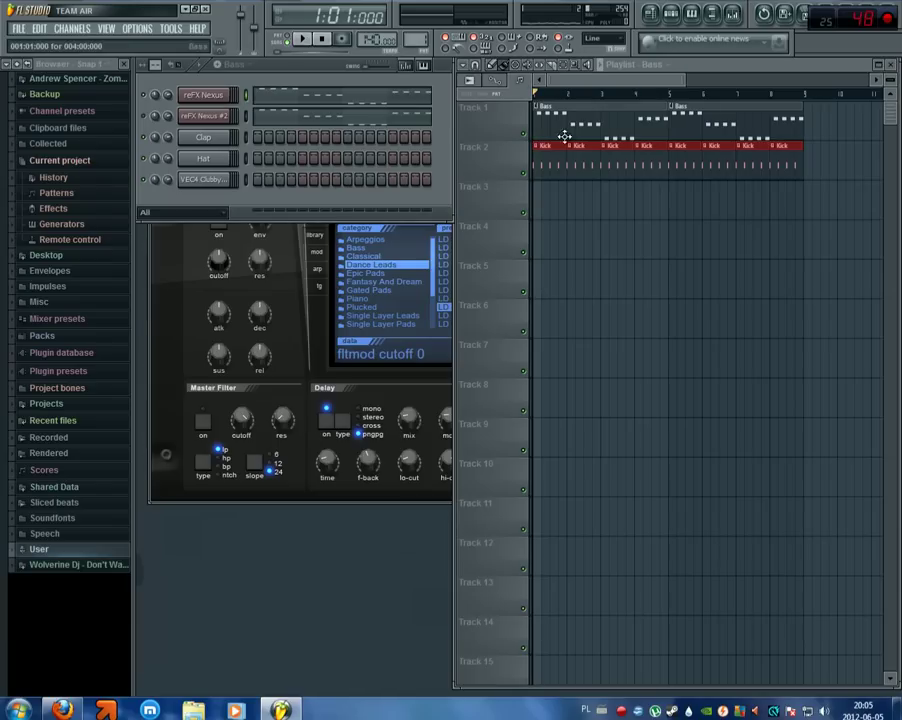
# - Create a new empty pattern named Lead
pyautogui.click(217, 66)
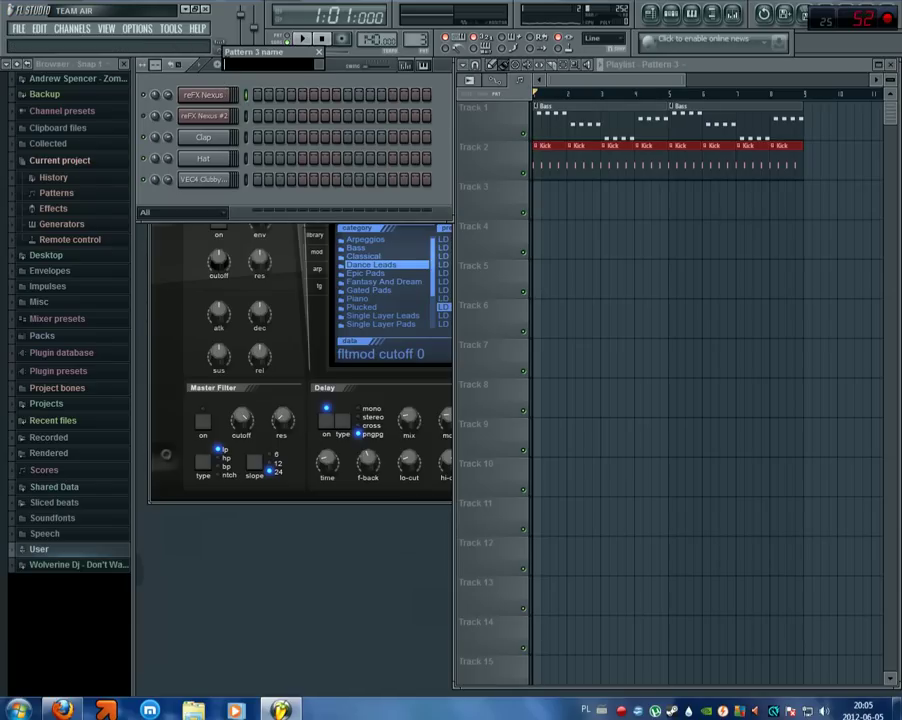
pyautogui.write('Lead')
pyautogui.press('Return')
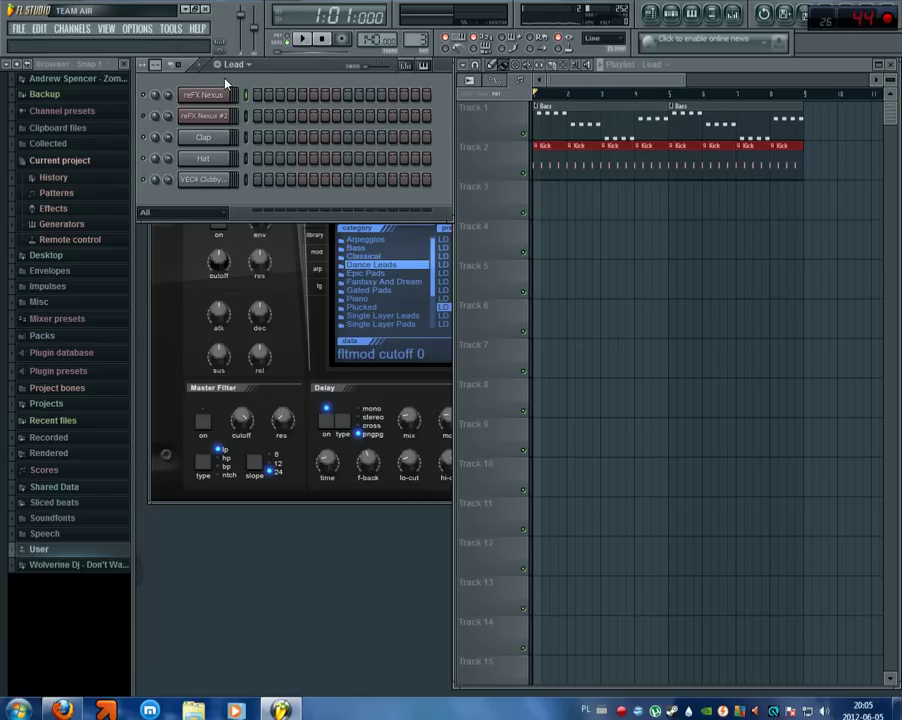
# - Replace the Clap channel with a third reFX Nexus instrument
pyautogui.rightClick(226, 138)
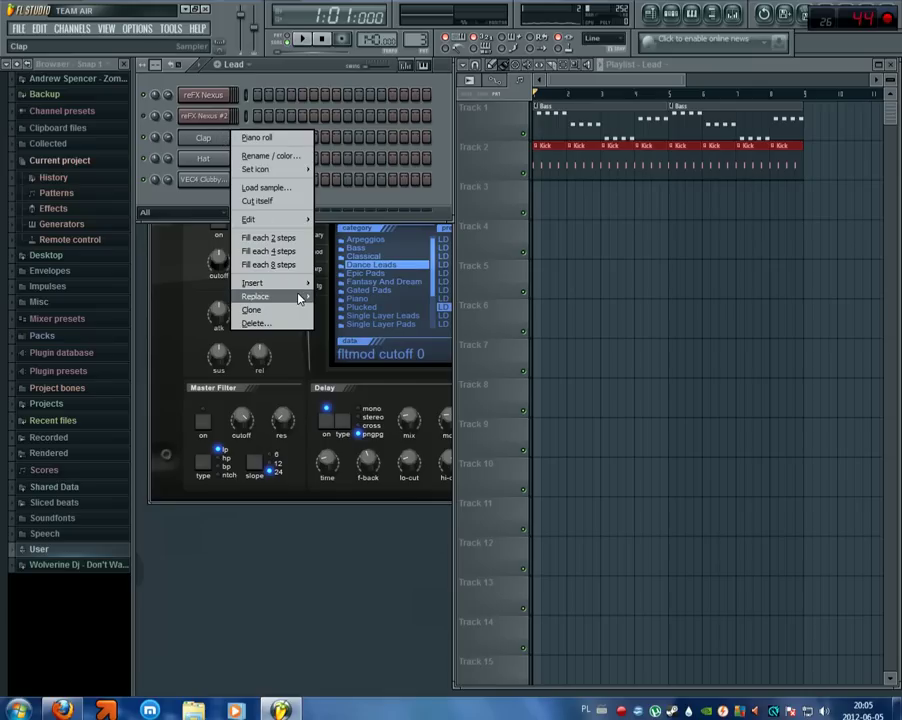
pyautogui.moveTo(300, 294)
pyautogui.click(397, 495)
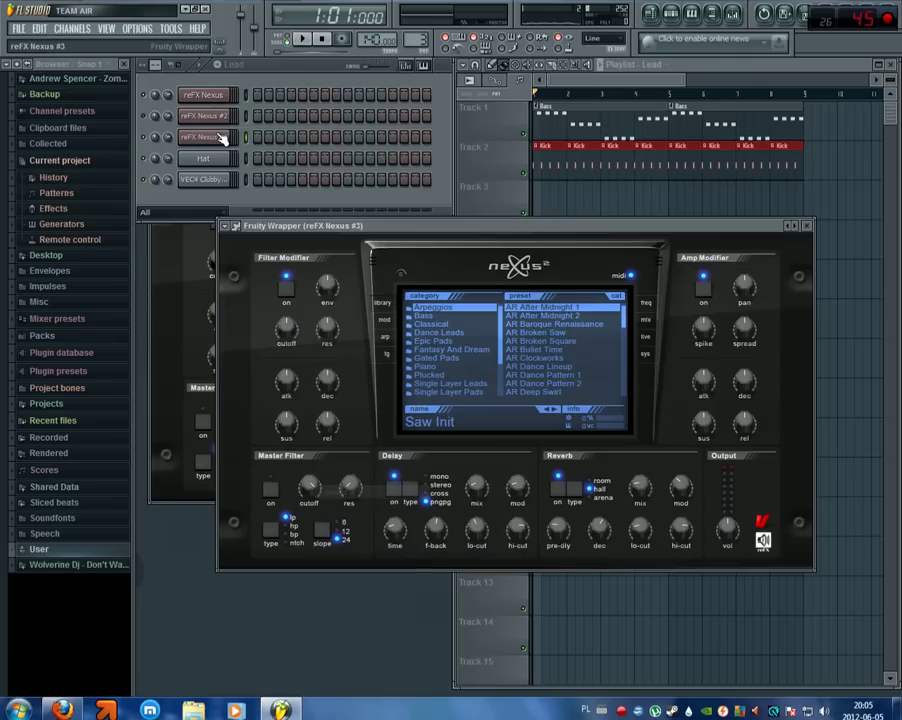
# - Paste the cut melody into the piano roll of reFX Nexus #3 and play it in pattern mode
pyautogui.rightClick(220, 137)
pyautogui.click(237, 139)
pyautogui.hotkey('ctrl', 'v')
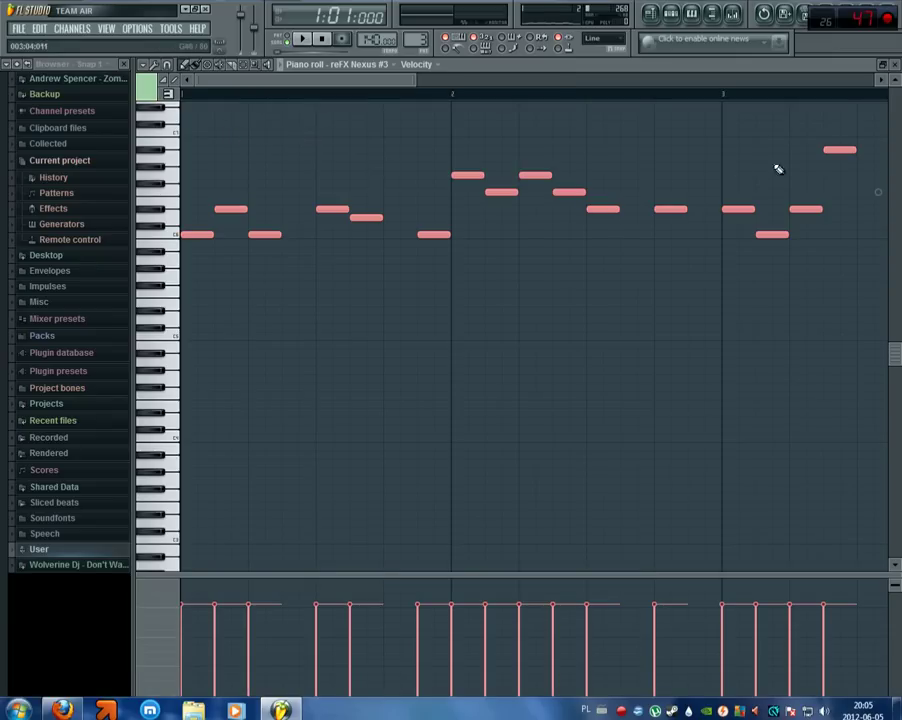
pyautogui.click(288, 38)
pyautogui.press('space')
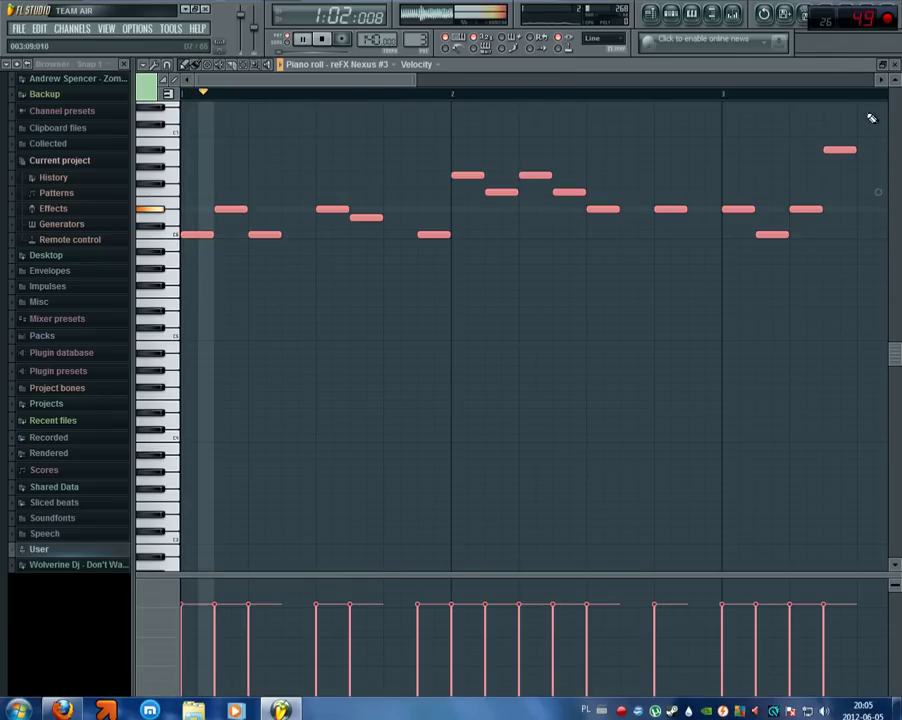
pyautogui.click(895, 64)
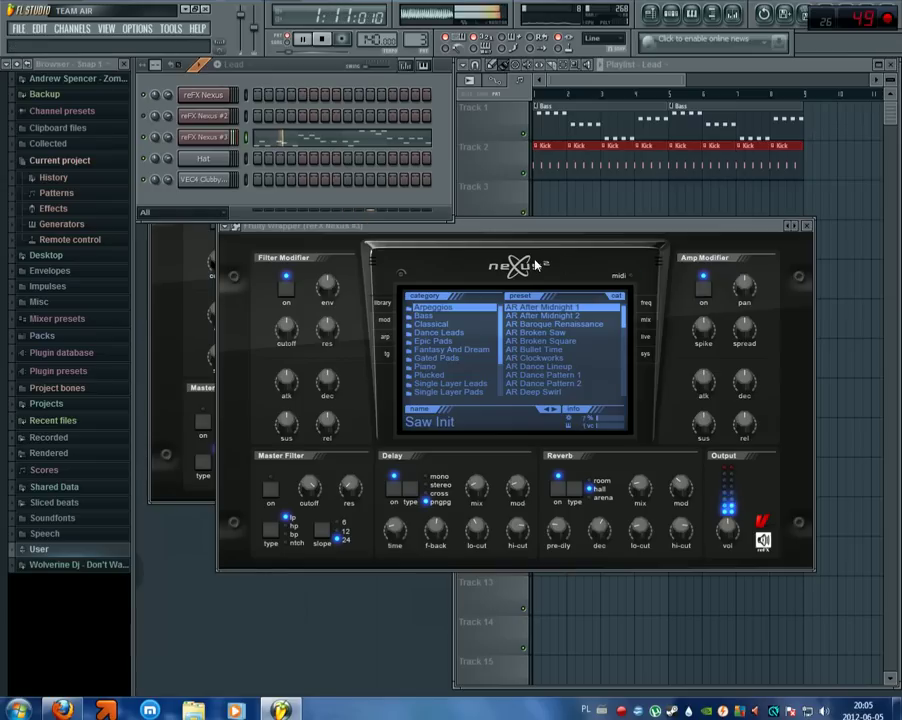
# - In reFX Nexus #3, audition the LD Accelerator and LD Adagio presets from the Dance Leads category
pyautogui.click(445, 332)
pyautogui.press('space')
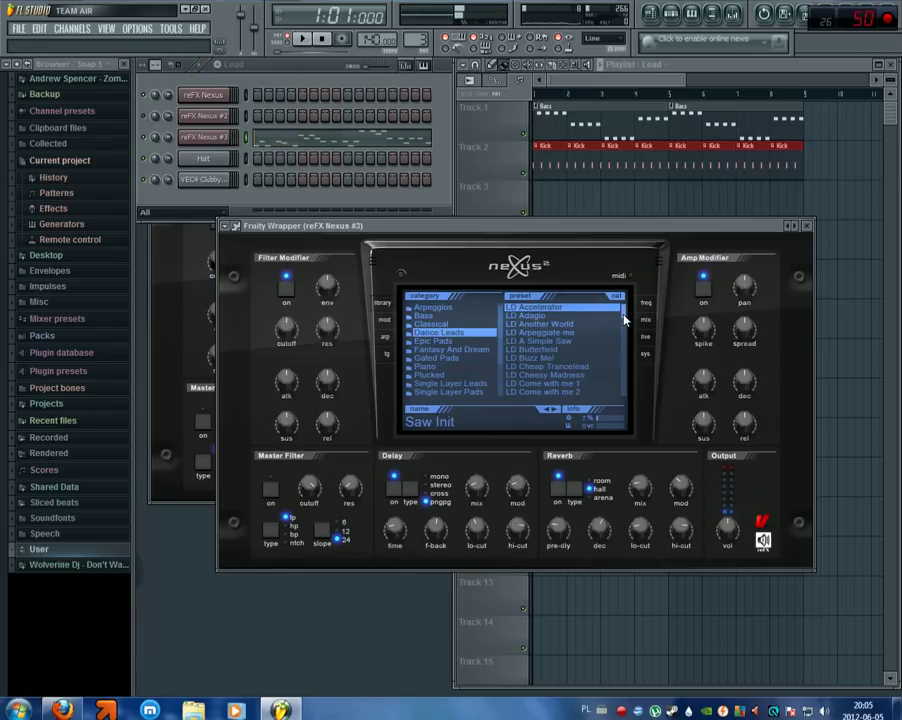
pyautogui.click(615, 308)
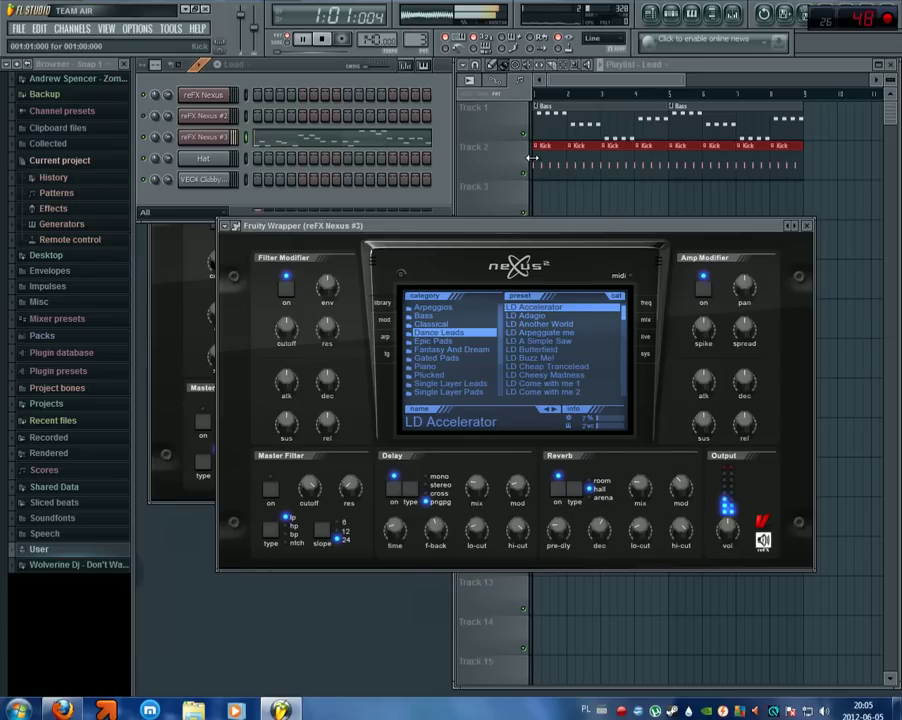
pyautogui.click(585, 315)
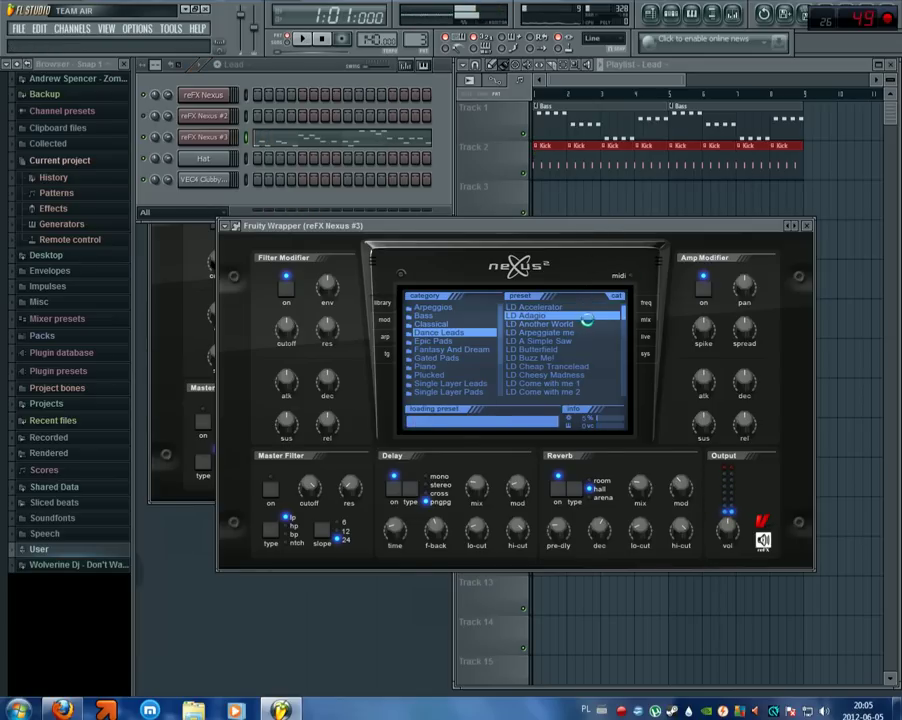
pyautogui.press('space')
pyautogui.press('space')
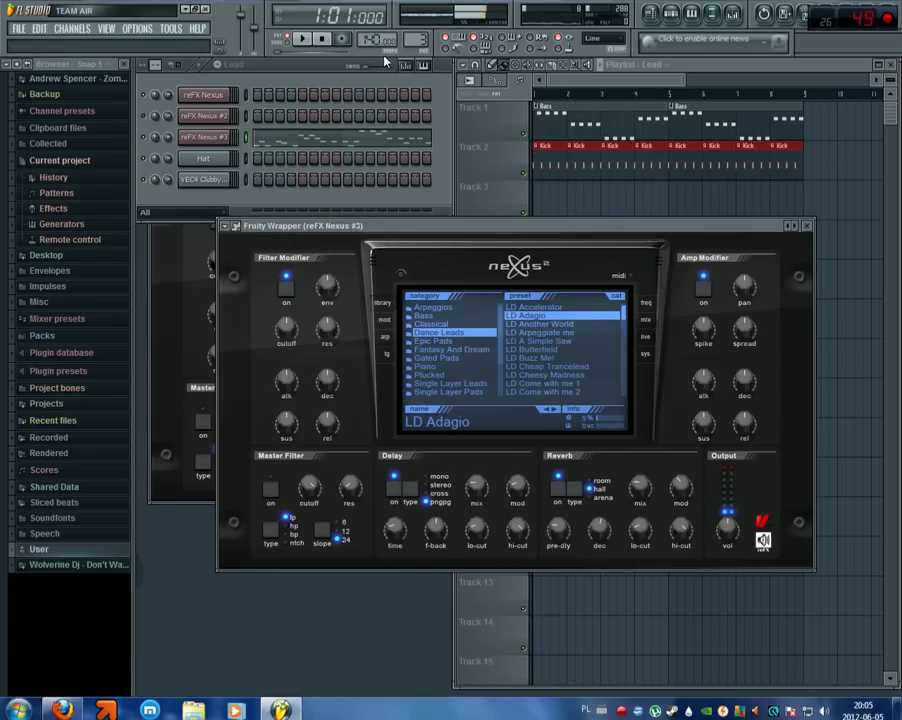
# - Place Lead pattern clips on Track 3 at bars 1 and 5 and play the arrangement in song mode
pyautogui.click(545, 191)
pyautogui.click(680, 191)
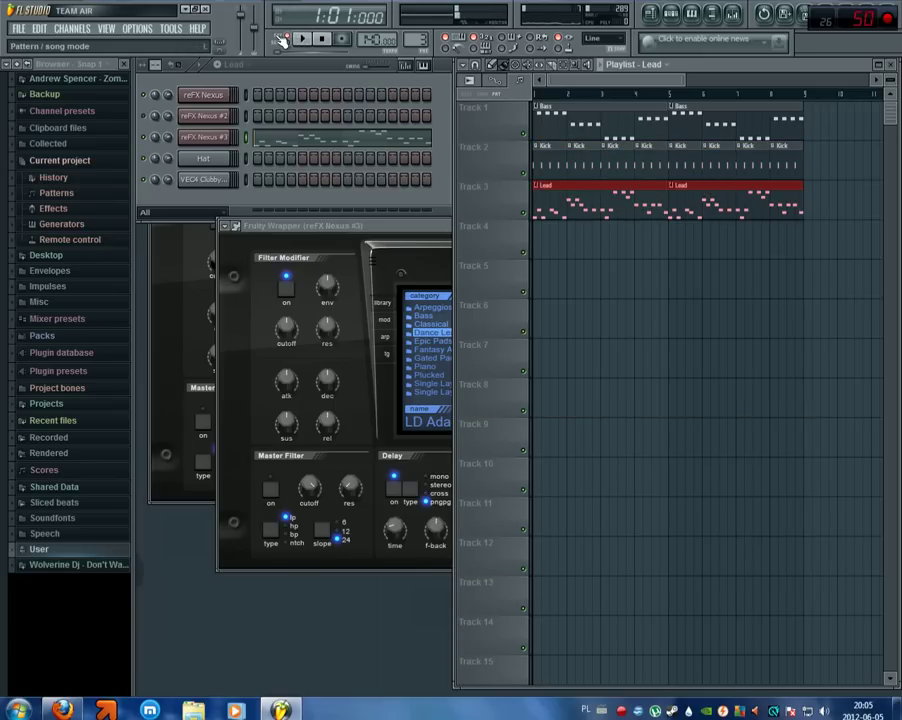
pyautogui.press('space')
pyautogui.click(373, 228)
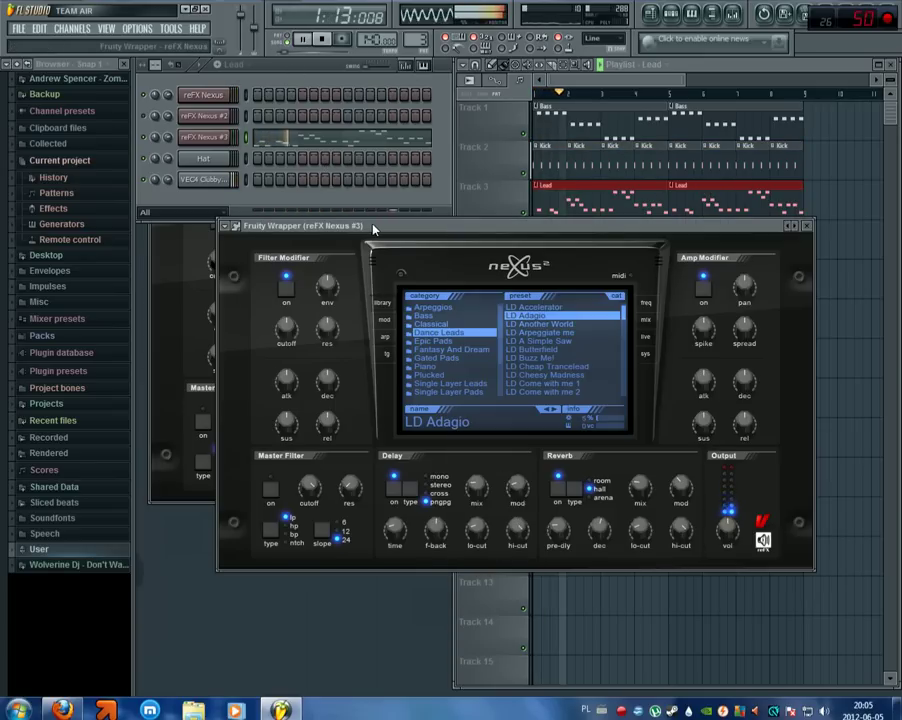
pyautogui.press('space')
# - Audition the LD A Simple Saw, LD Cheesy Madness and LD Exploration of Space presets in reFX Nexus #3 against the arrangement
pyautogui.click(577, 344)
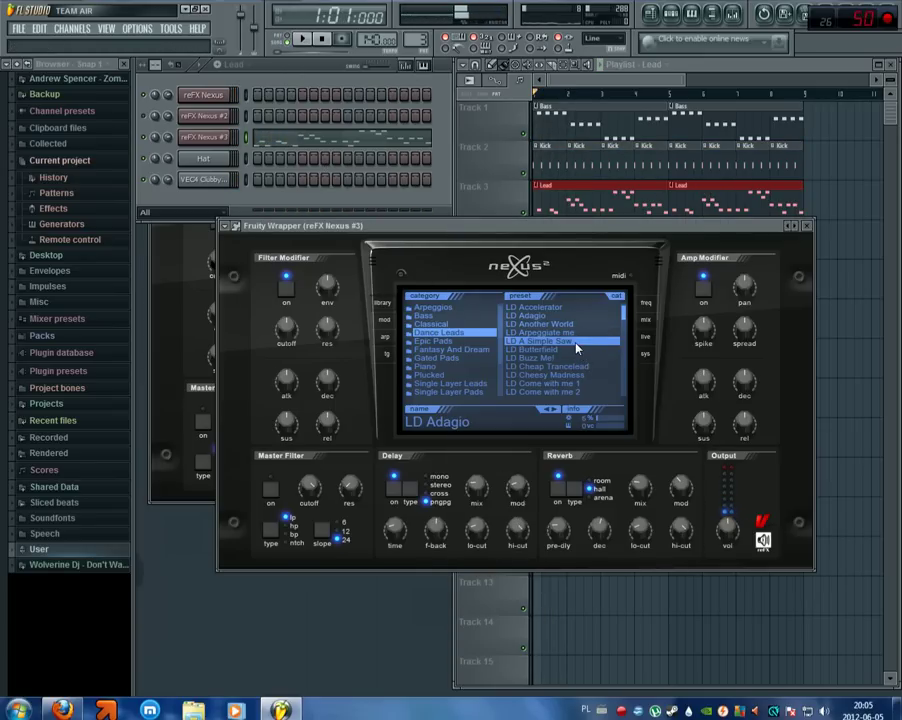
pyautogui.press('space')
pyautogui.press('space')
pyautogui.moveTo(623, 311); pyautogui.dragTo(630, 317)
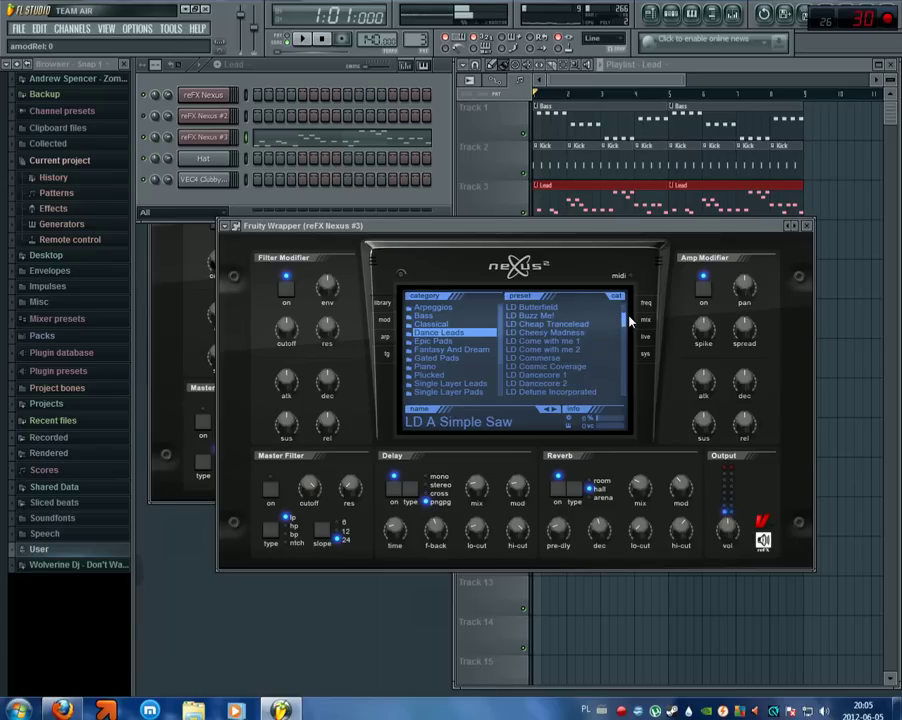
pyautogui.click(598, 332)
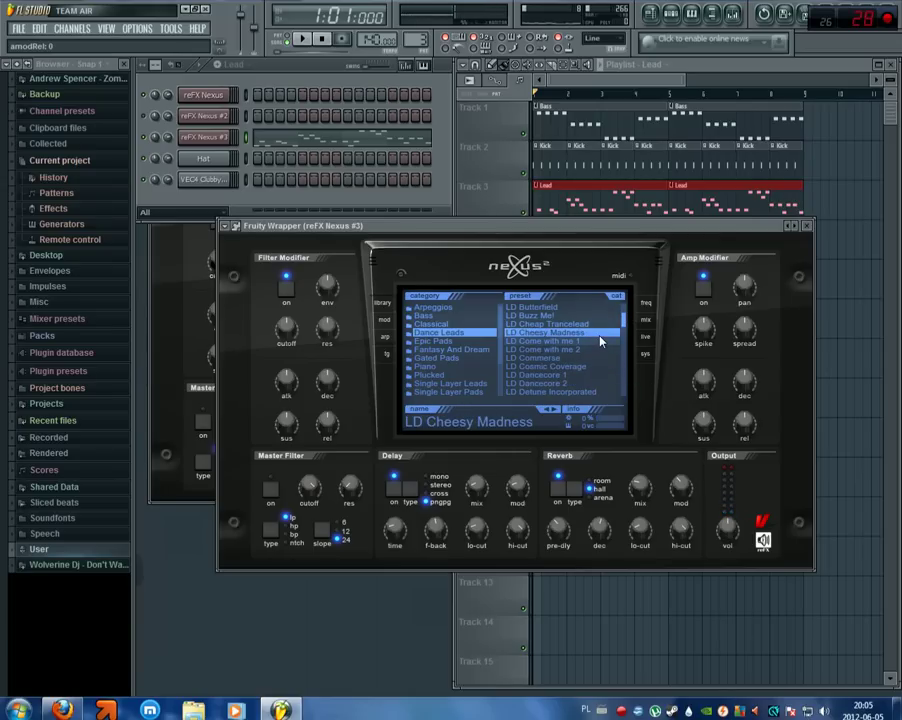
pyautogui.press('space')
pyautogui.scroll(-5, 601, 348)
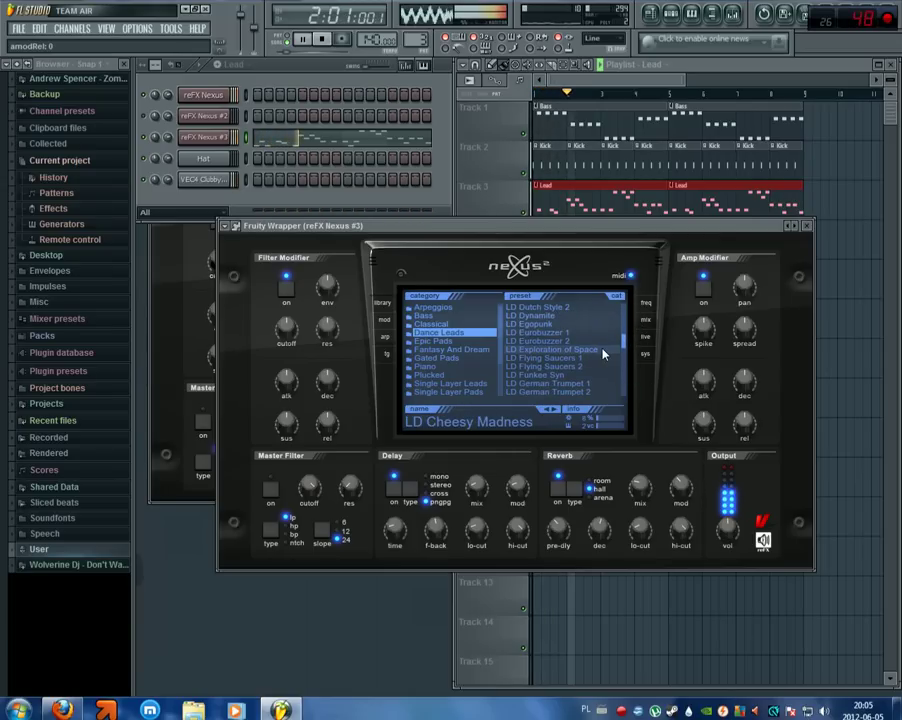
pyautogui.click(600, 350)
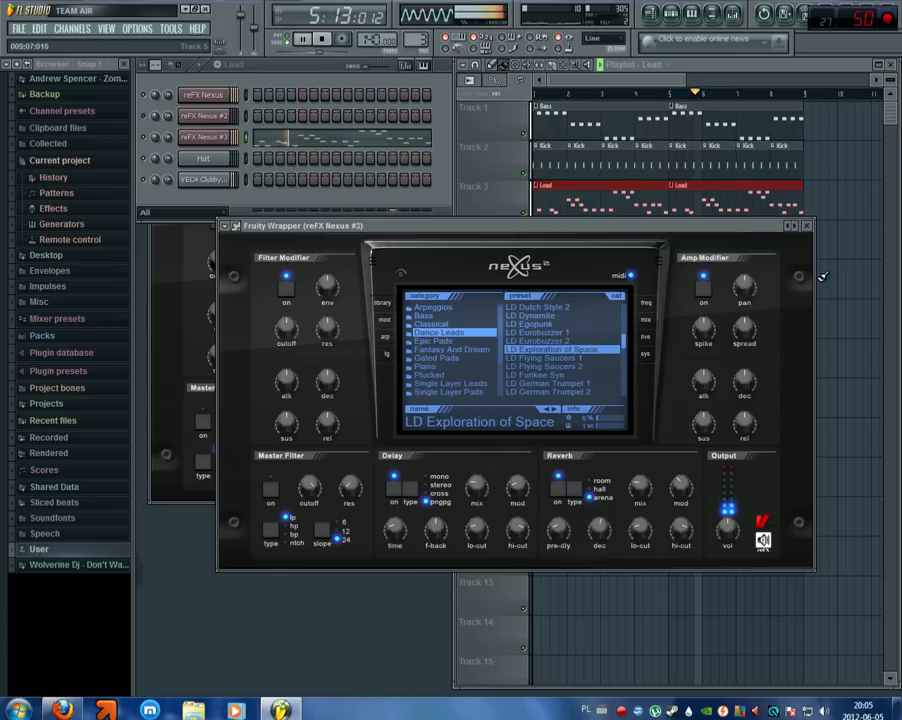
pyautogui.press('space')
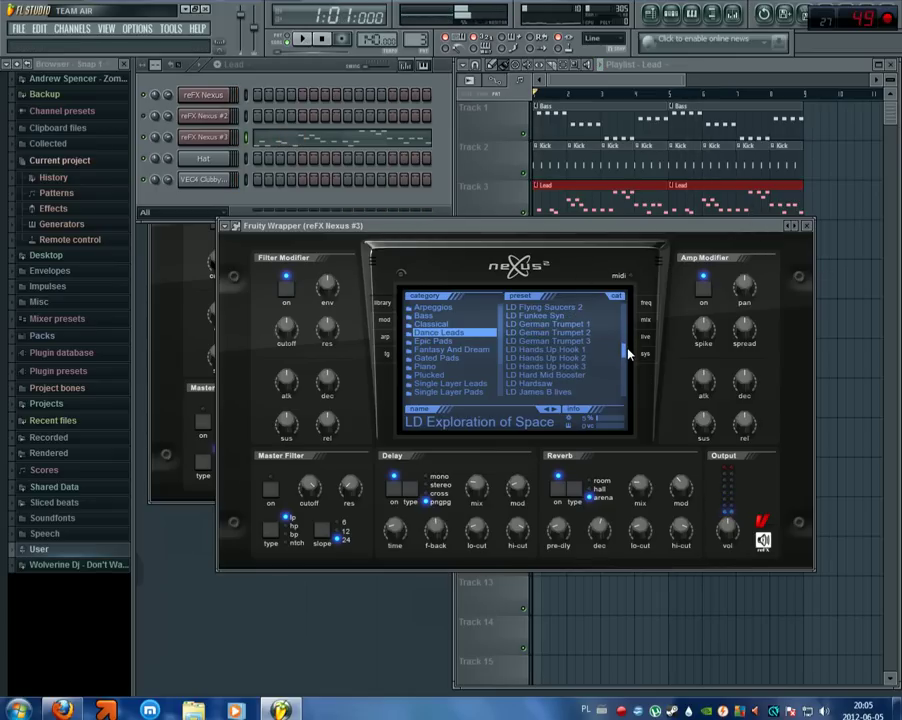
# - Load the LD Hard Mid Booster preset in reFX Nexus #3, close the plugin window and listen to the arrangement
pyautogui.scroll(-3, 620, 350)
pyautogui.click(600, 374)
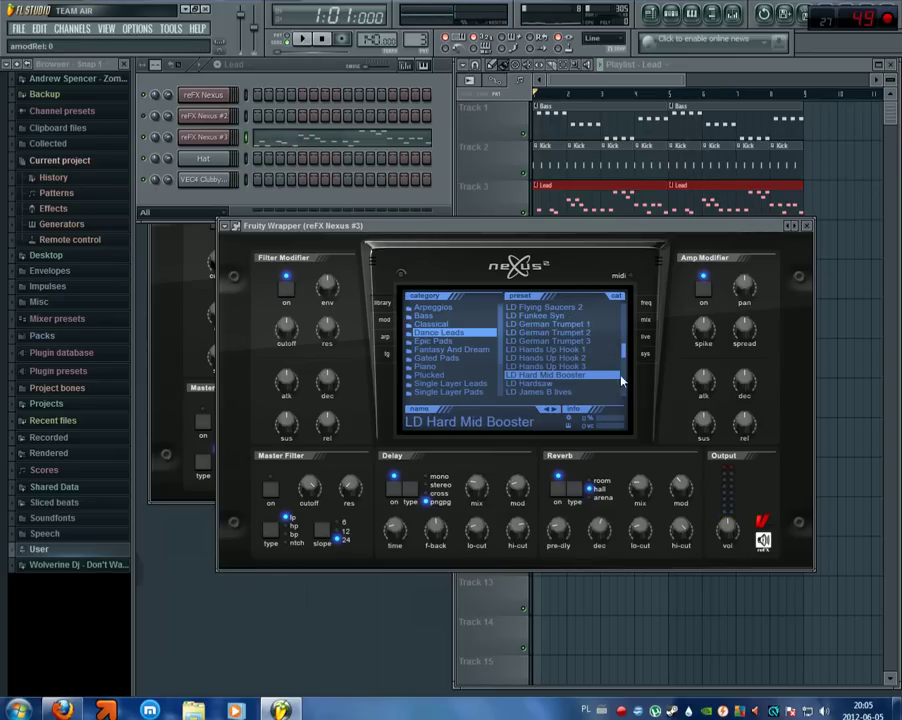
pyautogui.press('space')
pyautogui.click(809, 226)
pyautogui.press('space')
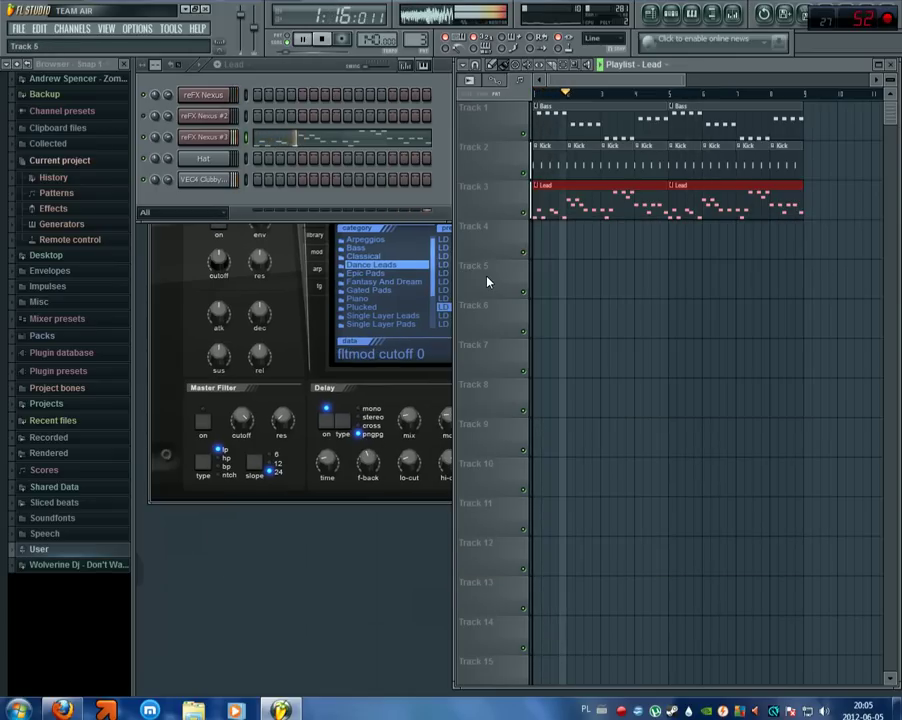
# - Select the Bass pattern, open the first reFX Nexus and listen to its current preset
pyautogui.click(236, 64)
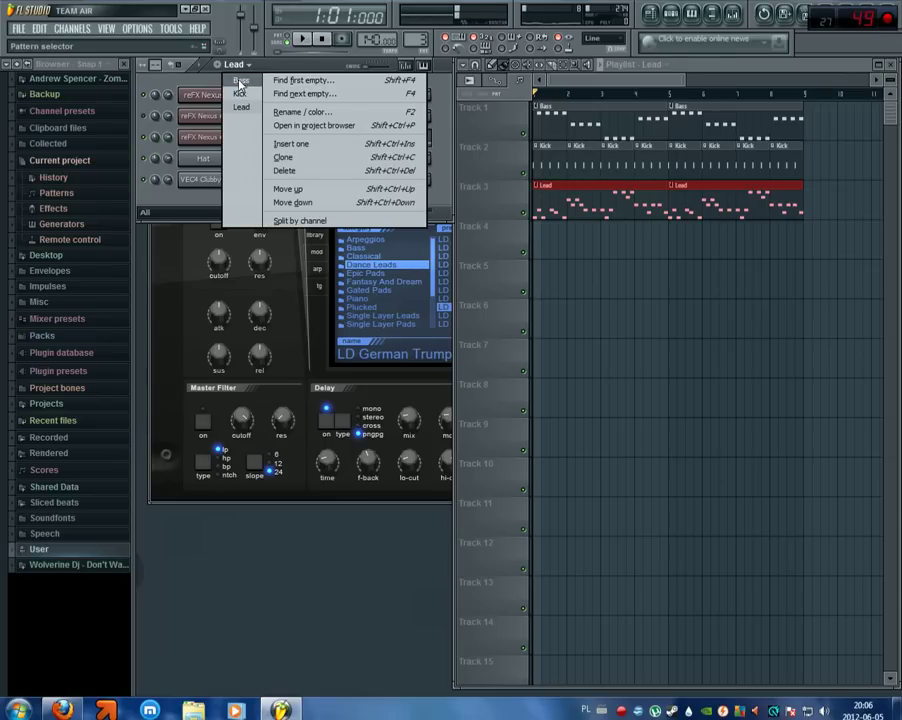
pyautogui.click(239, 81)
pyautogui.click(222, 96)
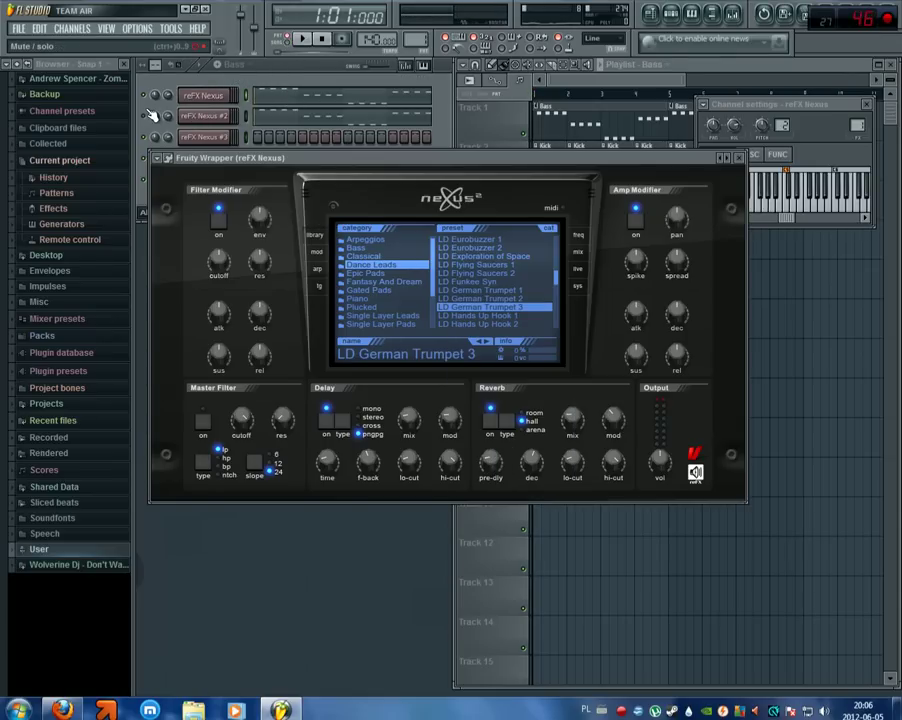
pyautogui.click(150, 116)
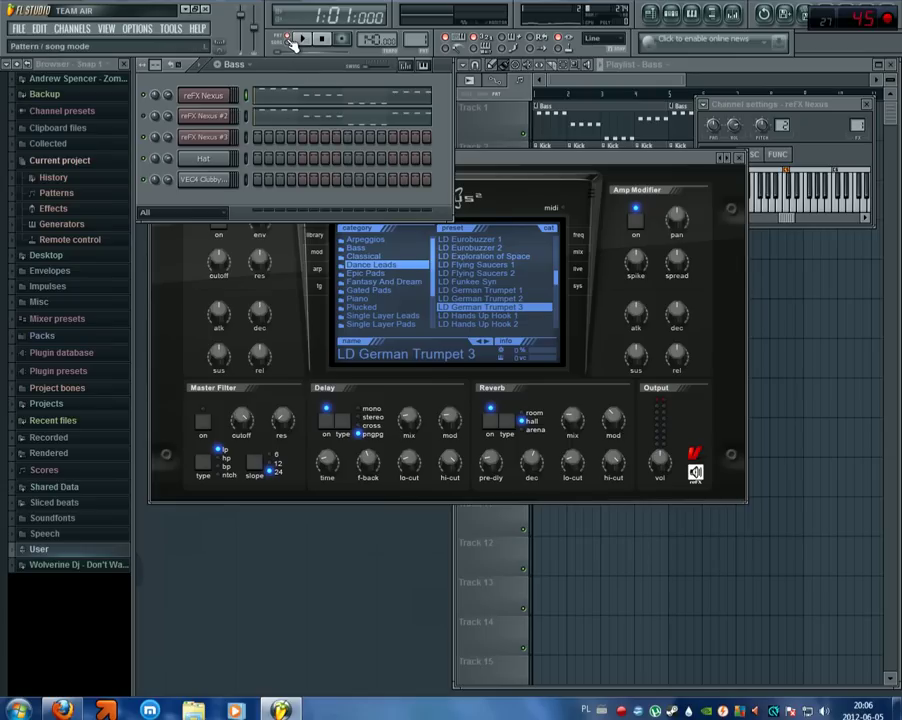
pyautogui.press('space')
pyautogui.press('space')
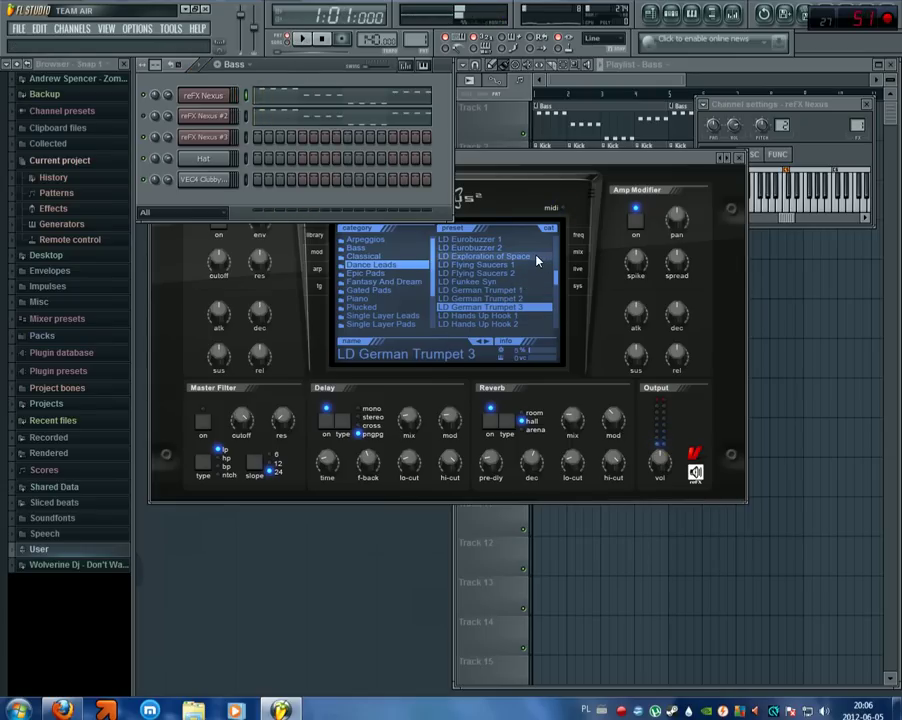
# - Audition LD Dirty Might 1, load the LD Dutch Style 2 preset in the first reFX Nexus and play the Bass pattern
pyautogui.scroll(3, 537, 260)
pyautogui.click(520, 257)
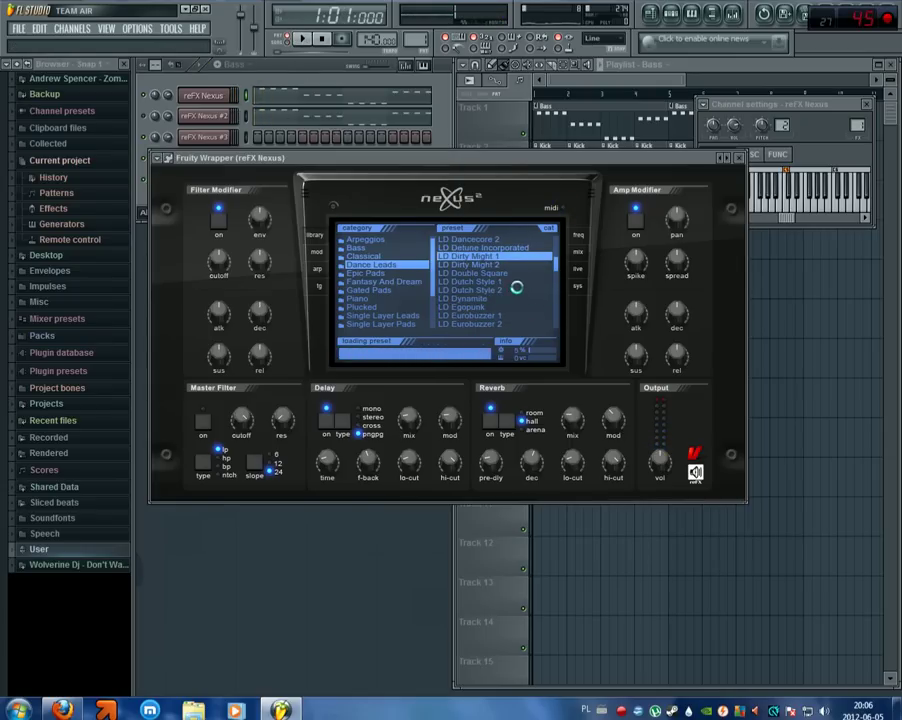
pyautogui.click(530, 290)
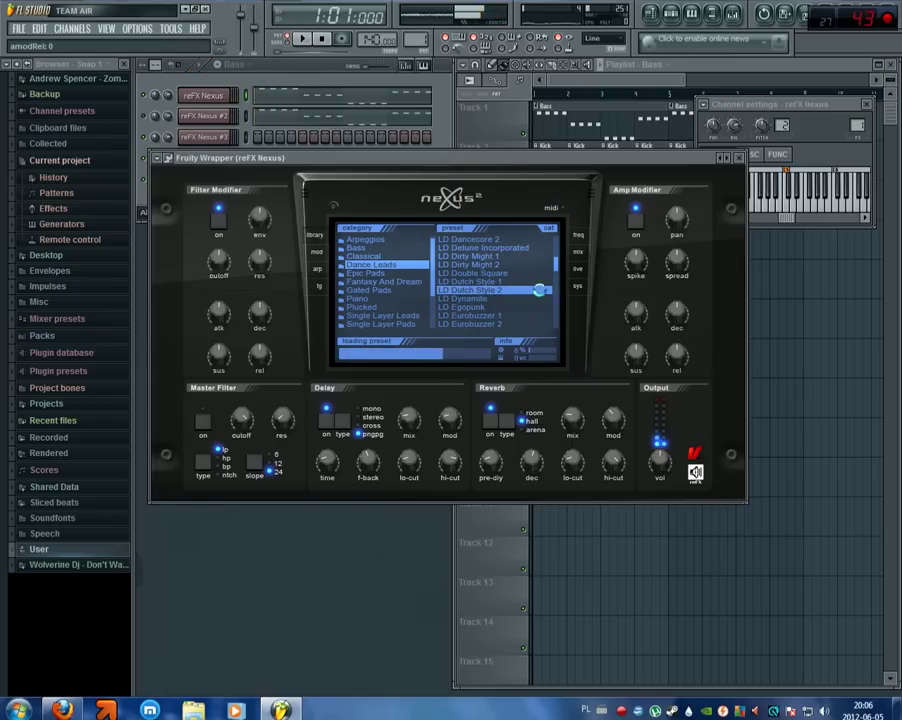
pyautogui.click(153, 118)
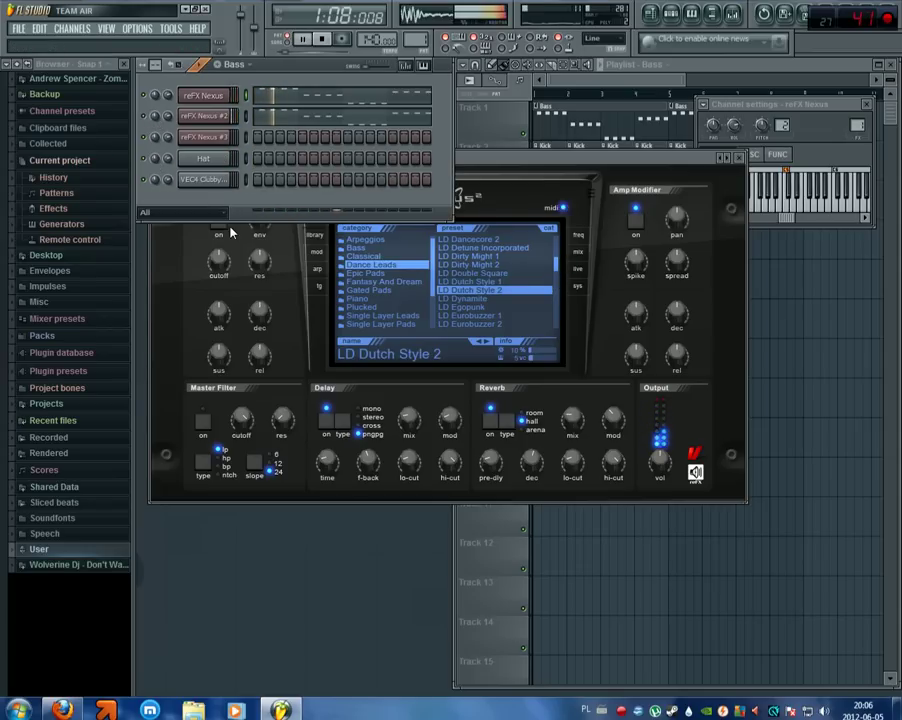
# - Switch to song mode, close the Nexus and channel settings windows and listen to the arrangement
pyautogui.click(285, 38)
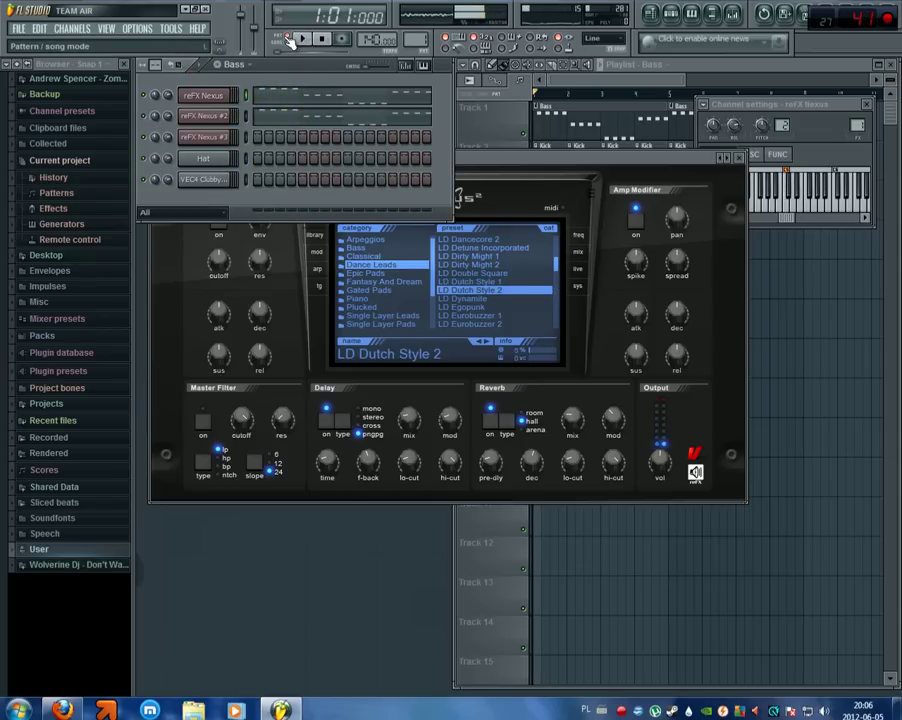
pyautogui.click(740, 159)
pyautogui.click(868, 105)
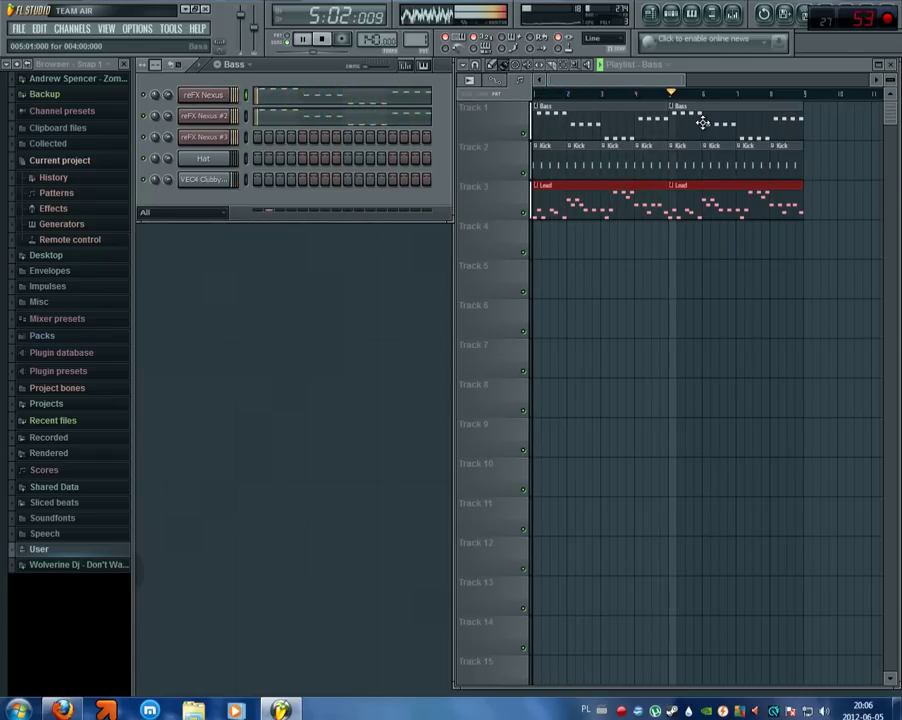
pyautogui.moveTo(648, 80); pyautogui.dragTo(670, 130)
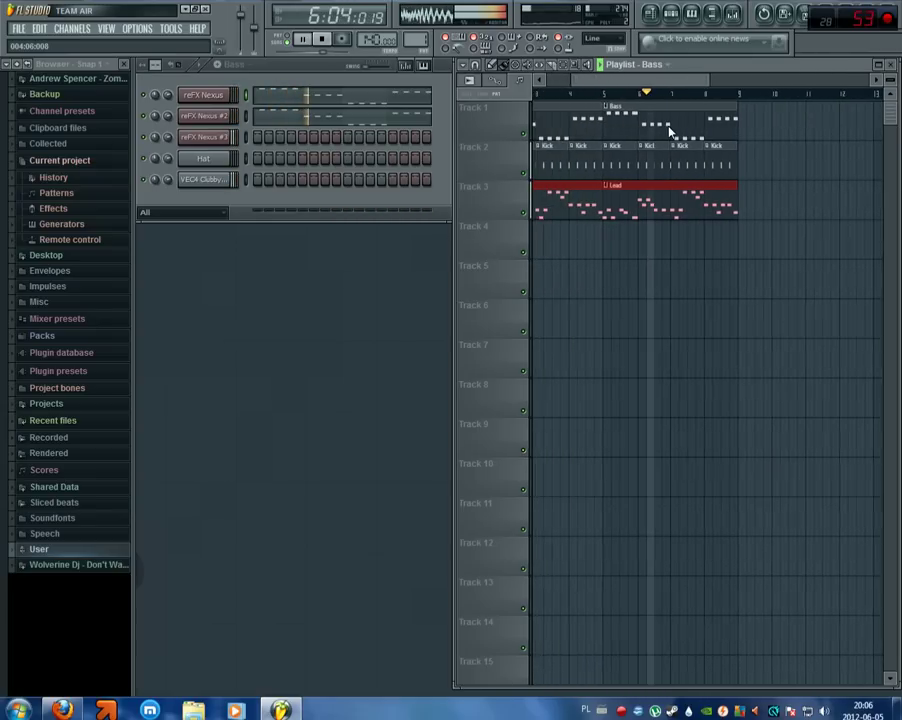
# - Audition VEC4 Vocals samples including 22 and 31, and place VEC4 Vocals 36 on Track 4 in the second half of bar 8
pyautogui.click(70, 552)
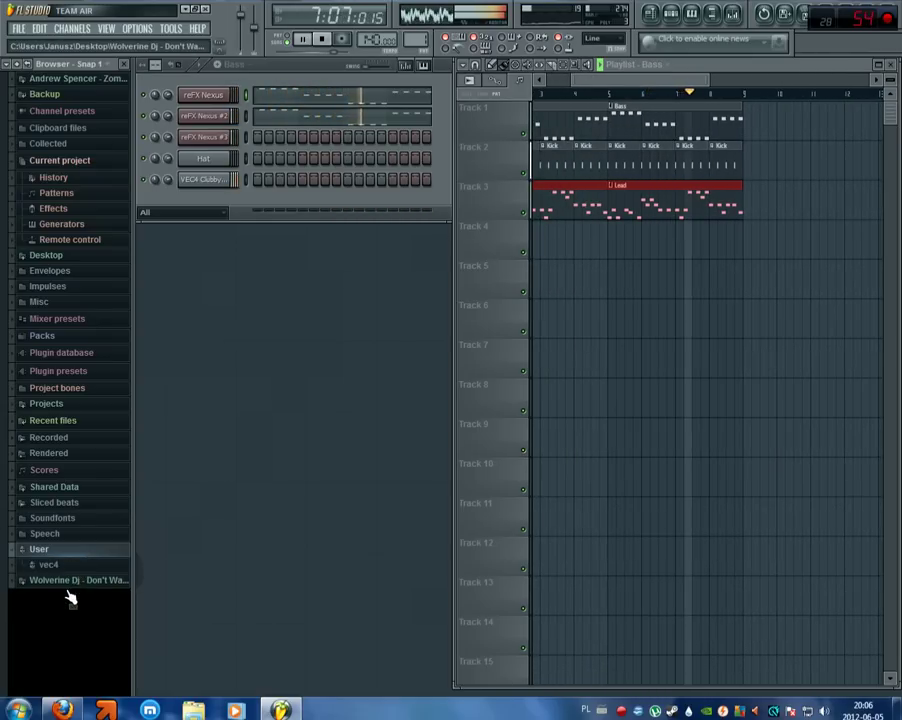
pyautogui.click(58, 566)
pyautogui.click(88, 672)
pyautogui.scroll(-10, 100, 436)
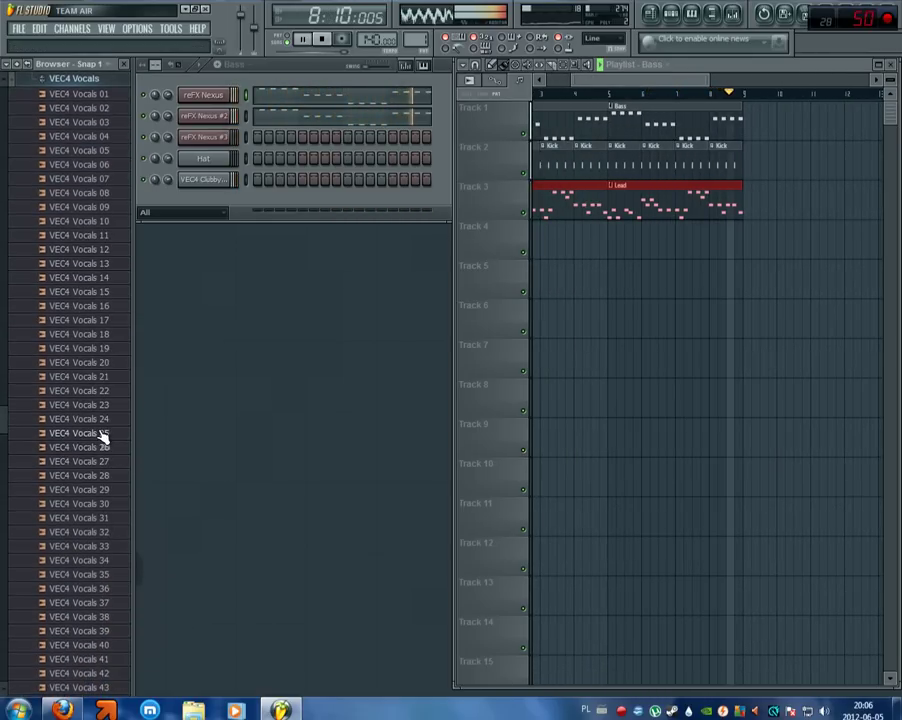
pyautogui.click(74, 166)
pyautogui.click(86, 391)
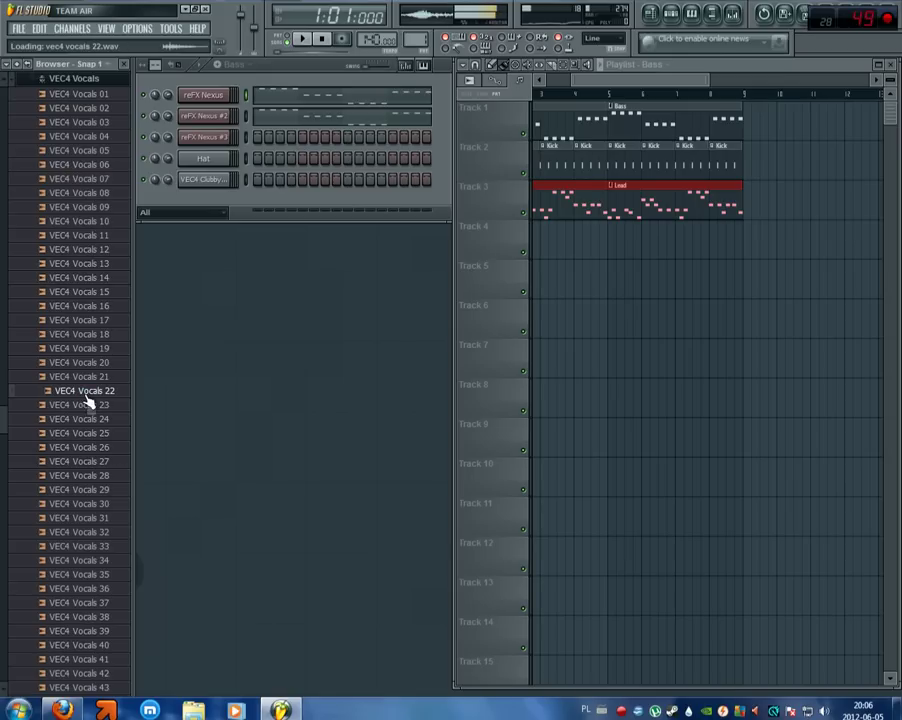
pyautogui.click(93, 517)
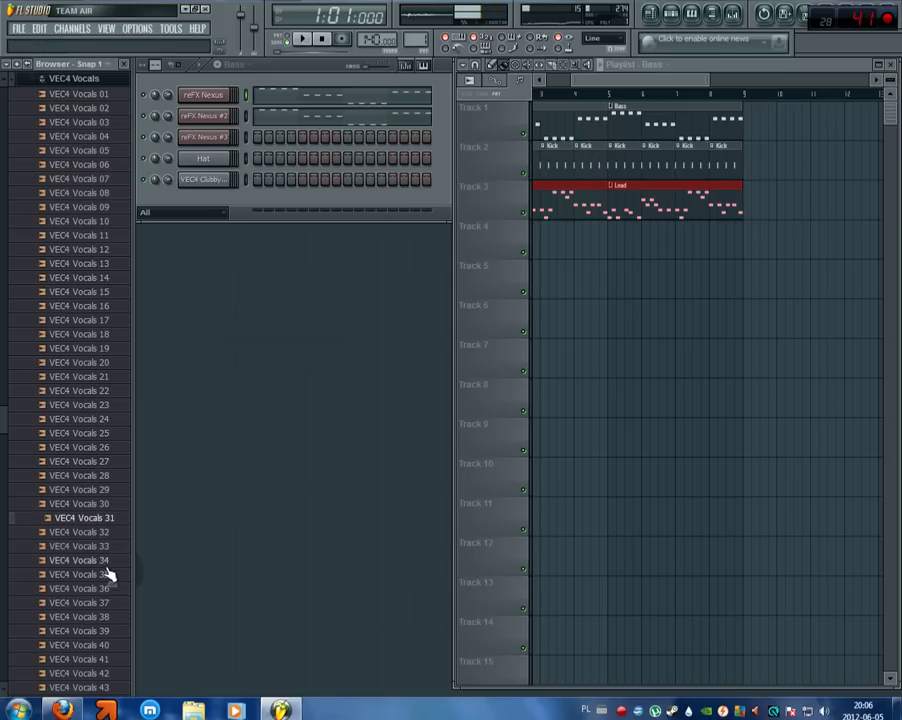
pyautogui.click(107, 588)
pyautogui.moveTo(112, 592); pyautogui.dragTo(725, 242)
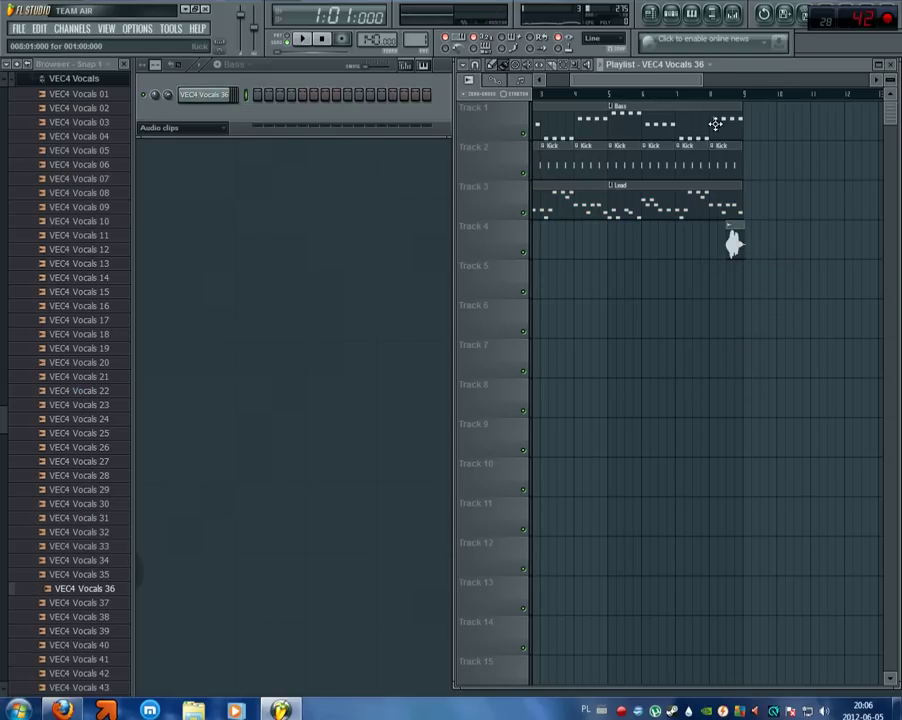
# - Extend the Bass, Kick and Lead tracks with additional pattern clips across bars 9 to 16
pyautogui.click(748, 113)
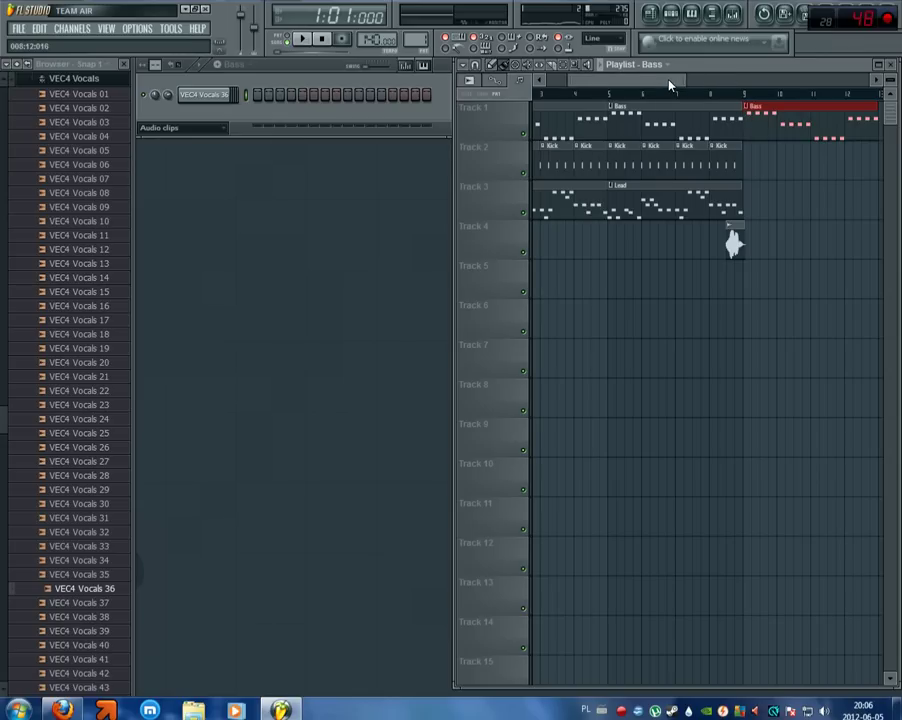
pyautogui.moveTo(671, 85); pyautogui.dragTo(724, 121)
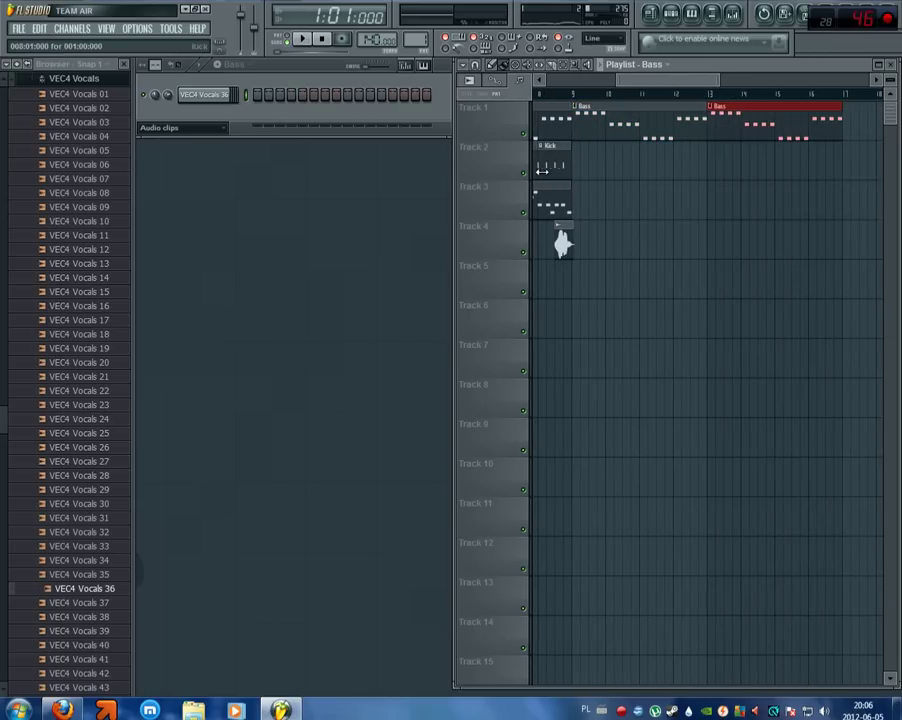
pyautogui.click(541, 171)
pyautogui.moveTo(597, 162); pyautogui.dragTo(815, 160)
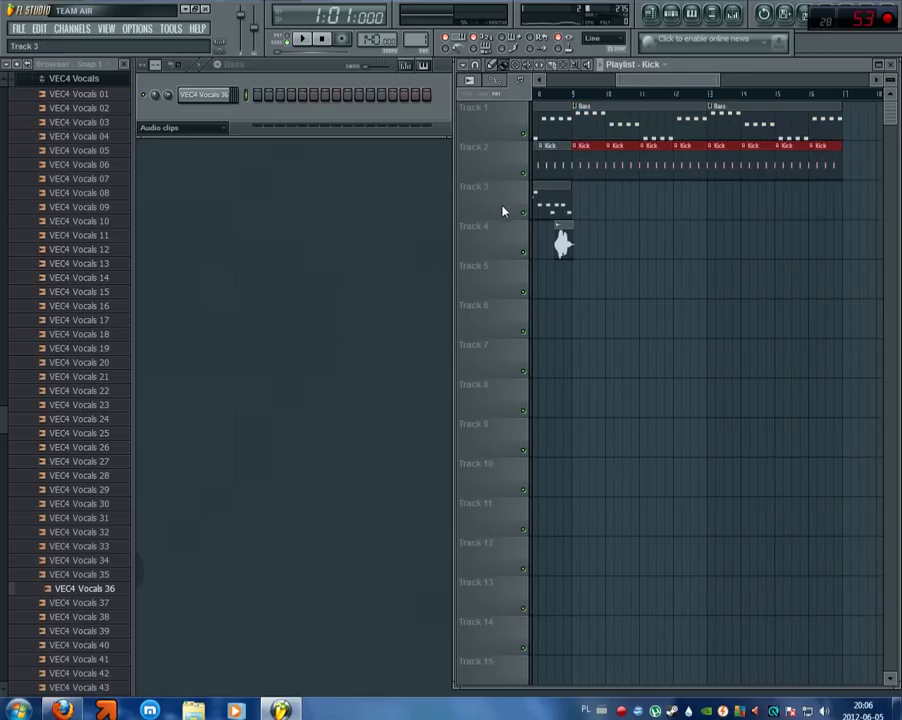
pyautogui.click(566, 203)
pyautogui.moveTo(583, 203); pyautogui.dragTo(776, 206)
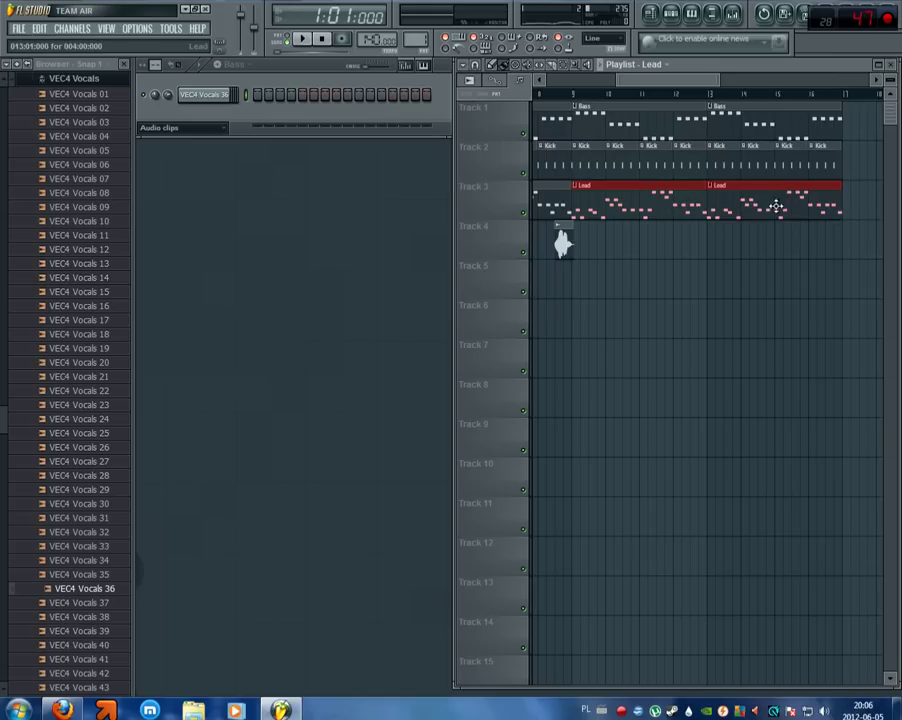
# - Audition samples 008 and 003 from the VEC4 Claps folder
pyautogui.click(86, 77)
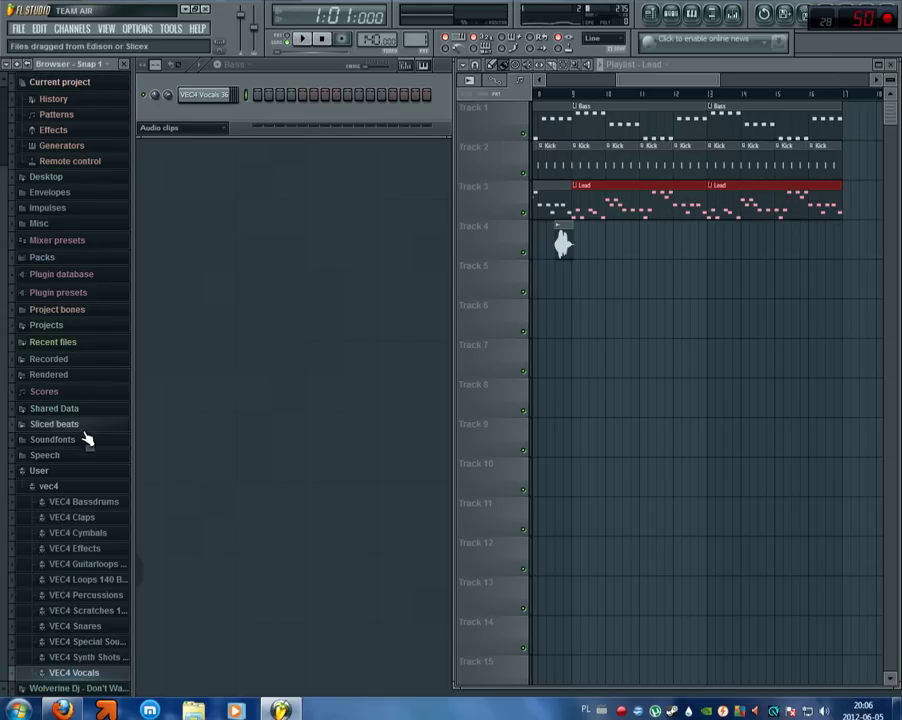
pyautogui.click(72, 514)
pyautogui.click(48, 193)
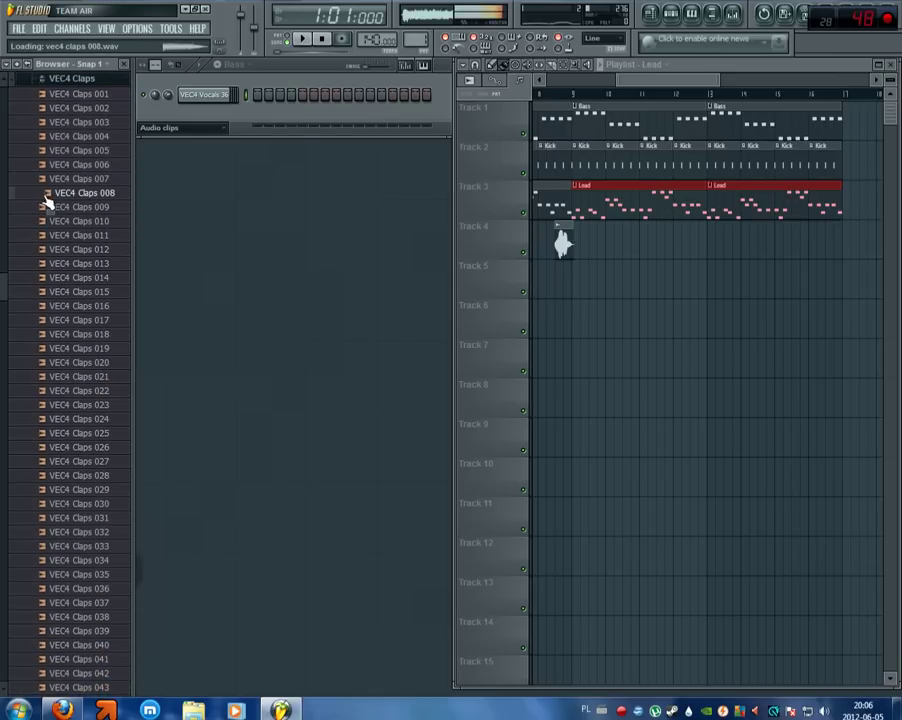
pyautogui.click(80, 122)
# - Display all channels, audition VEC4 Claps 001 and add VEC4 Claps 002 as a new channel
pyautogui.click(180, 127)
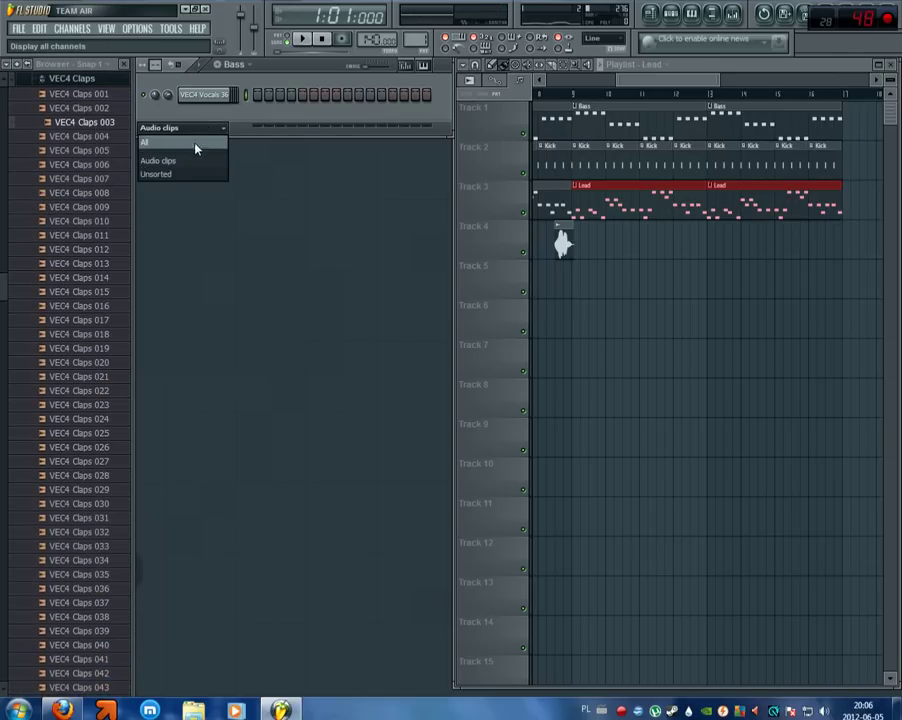
pyautogui.click(194, 142)
pyautogui.click(88, 94)
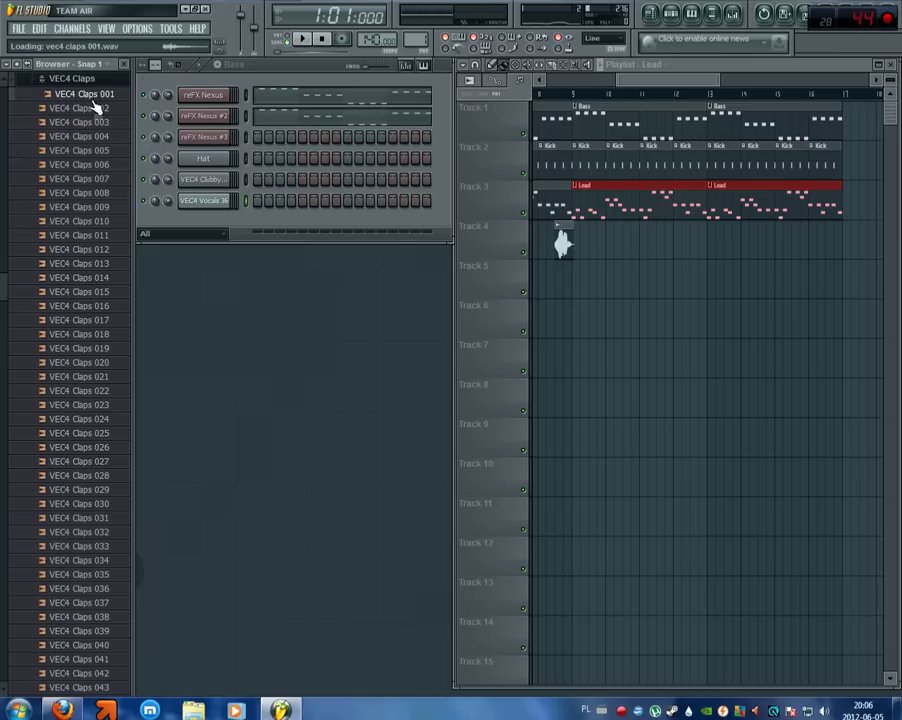
pyautogui.click(95, 108)
pyautogui.moveTo(95, 108); pyautogui.dragTo(221, 222)
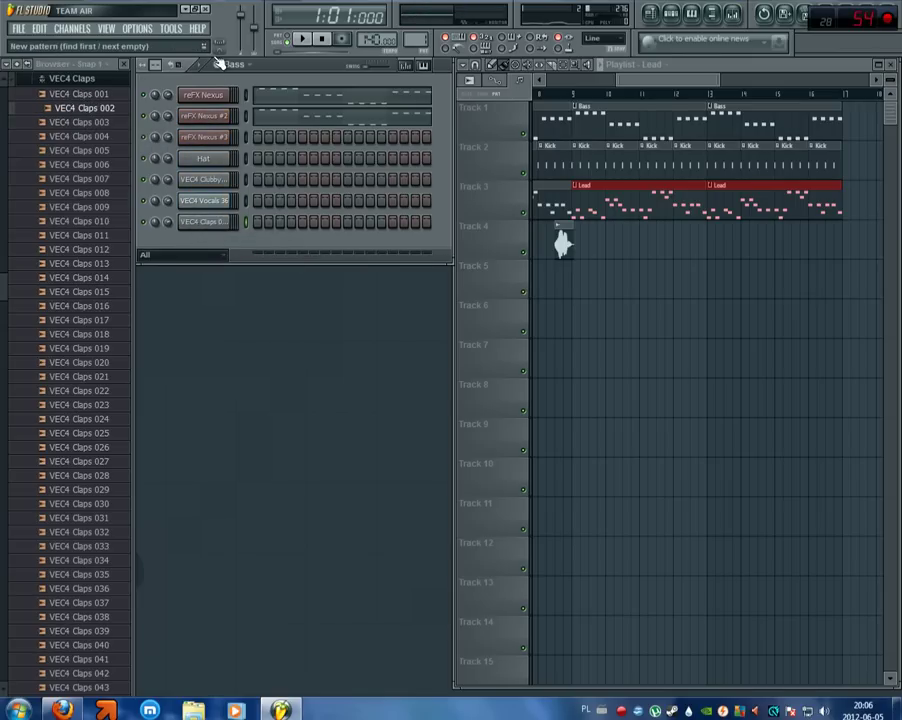
# - Create a new pattern named clap and place claps on steps 5 and 13 of the VEC4 Claps channel
pyautogui.click(218, 63)
pyautogui.write('cla')
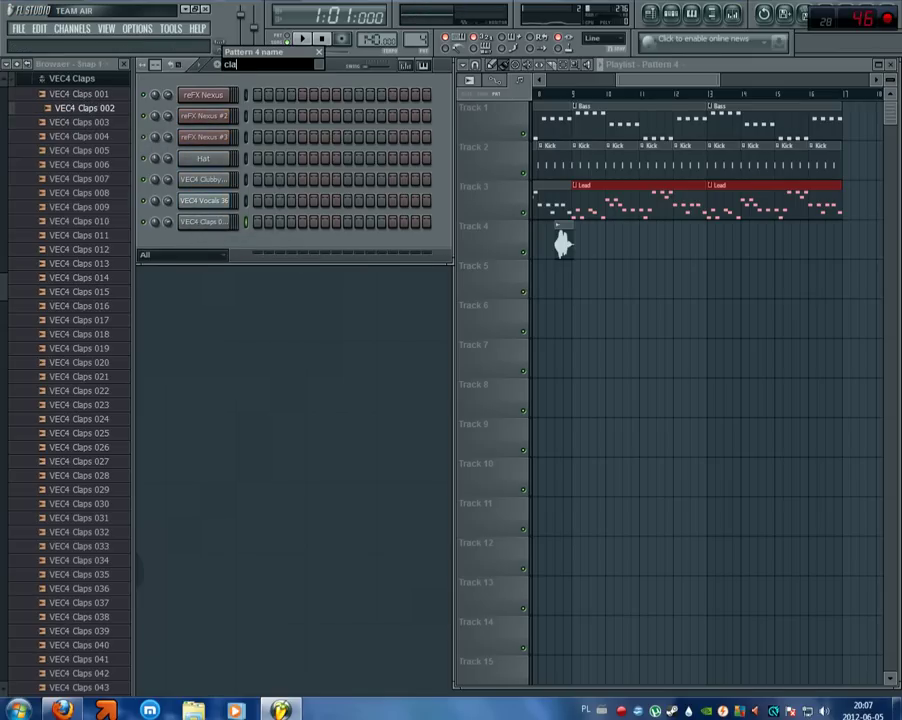
pyautogui.write('p')
pyautogui.press('Return')
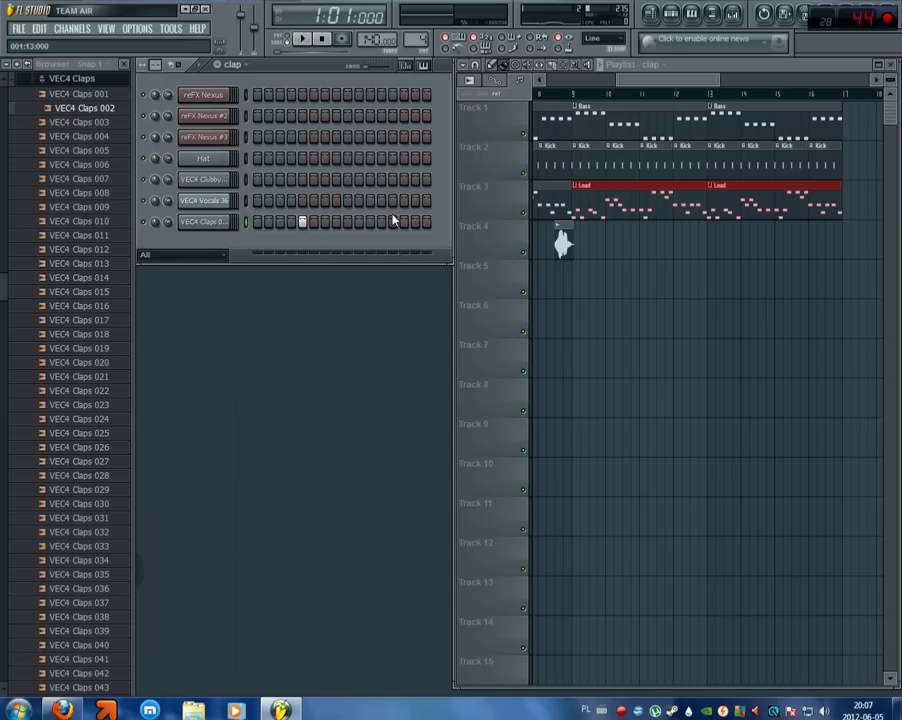
# - Play the clap pattern and place clap clips on Track 5 across bars 9 to 16
pyautogui.click(302, 39)
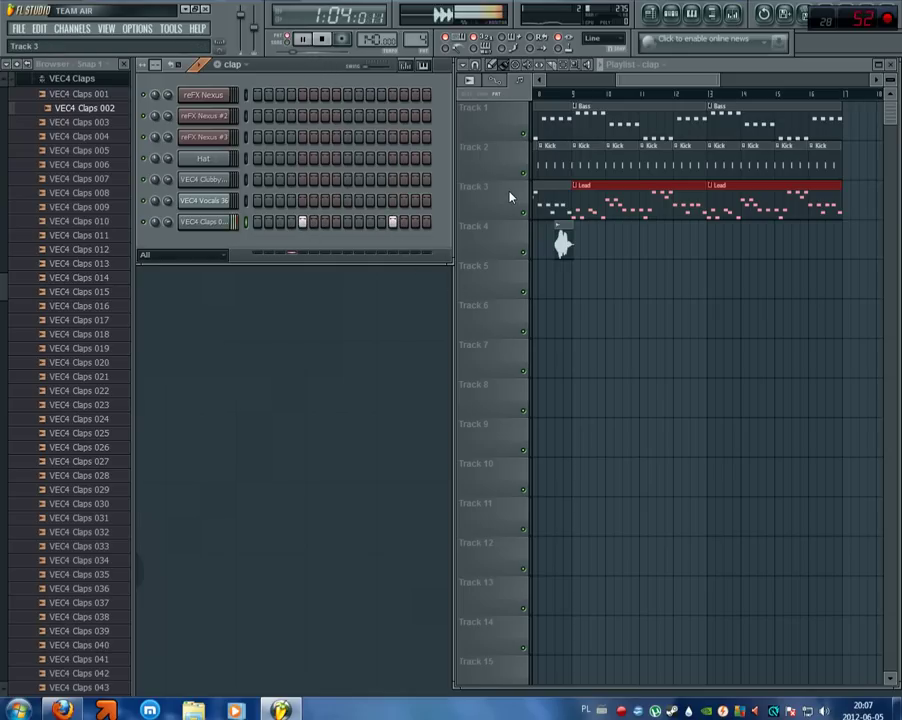
pyautogui.press('space')
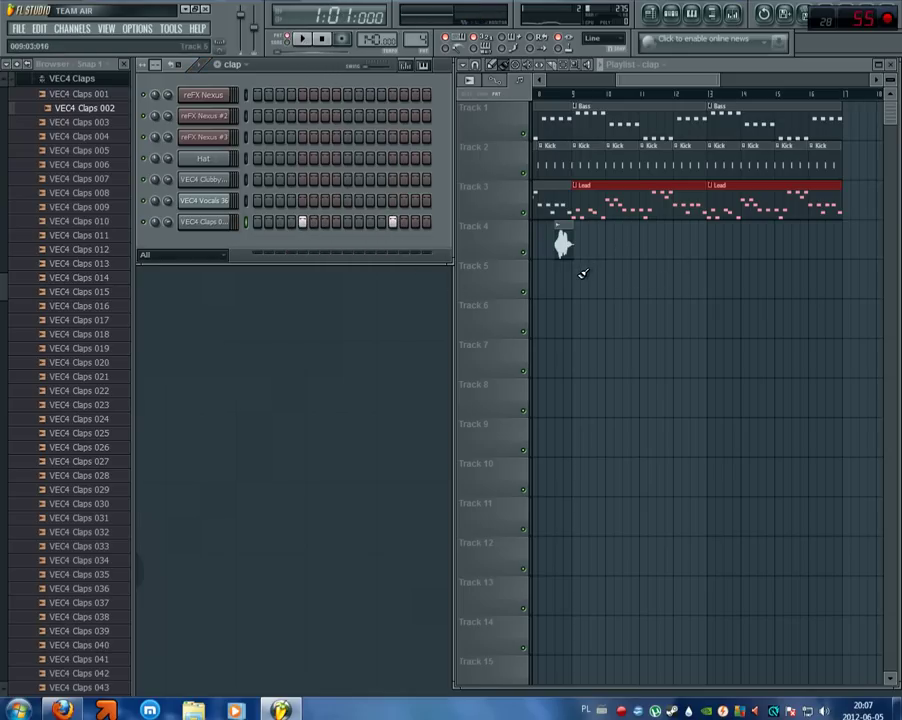
pyautogui.moveTo(583, 273); pyautogui.dragTo(827, 273)
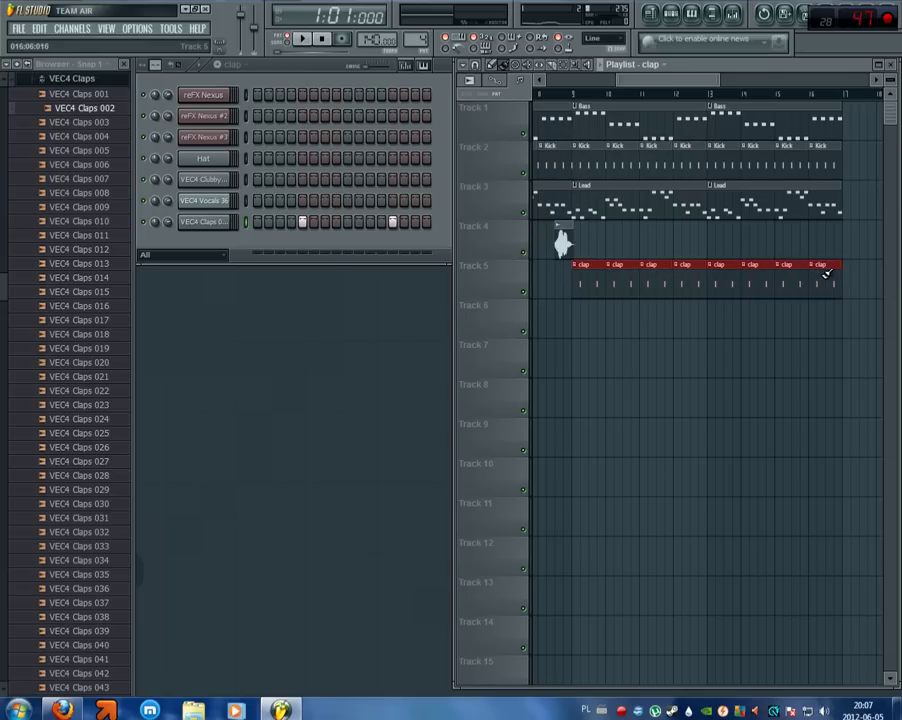
# - Add VEC4 Closed HH 013 from the VEC4 Cymbals folder as a channel and fill every second step in the clap pattern
pyautogui.click(88, 80)
pyautogui.click(80, 532)
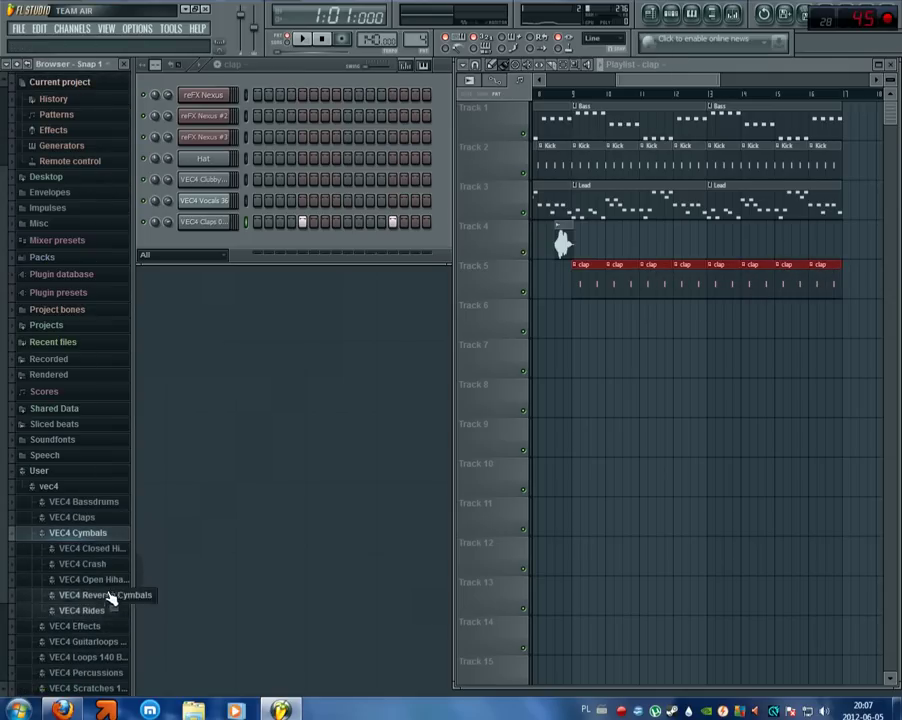
pyautogui.click(92, 548)
pyautogui.click(62, 254)
pyautogui.click(66, 264)
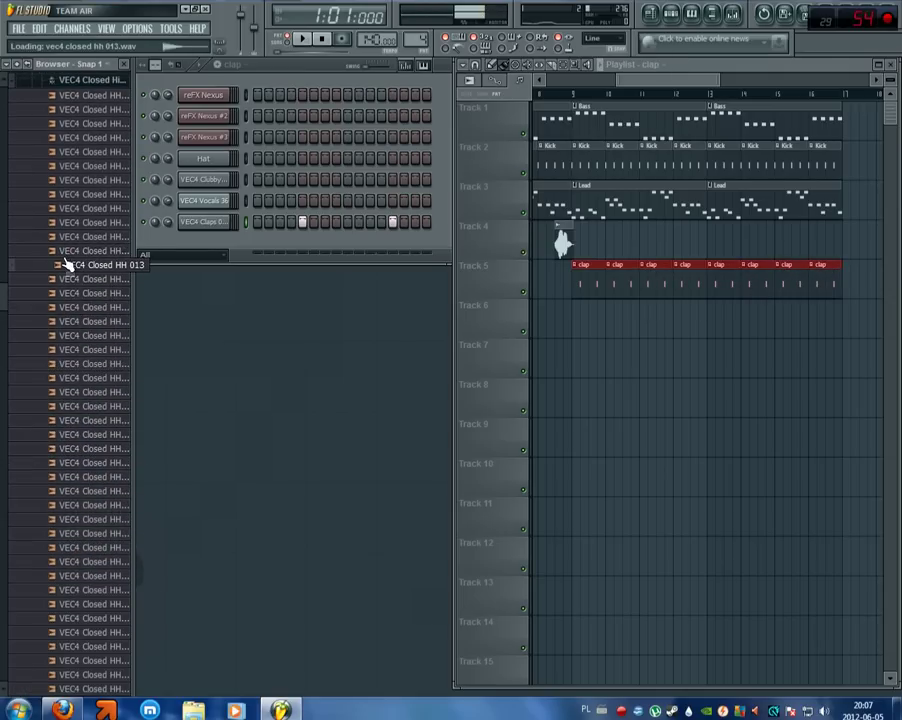
pyautogui.moveTo(92, 268); pyautogui.dragTo(222, 256)
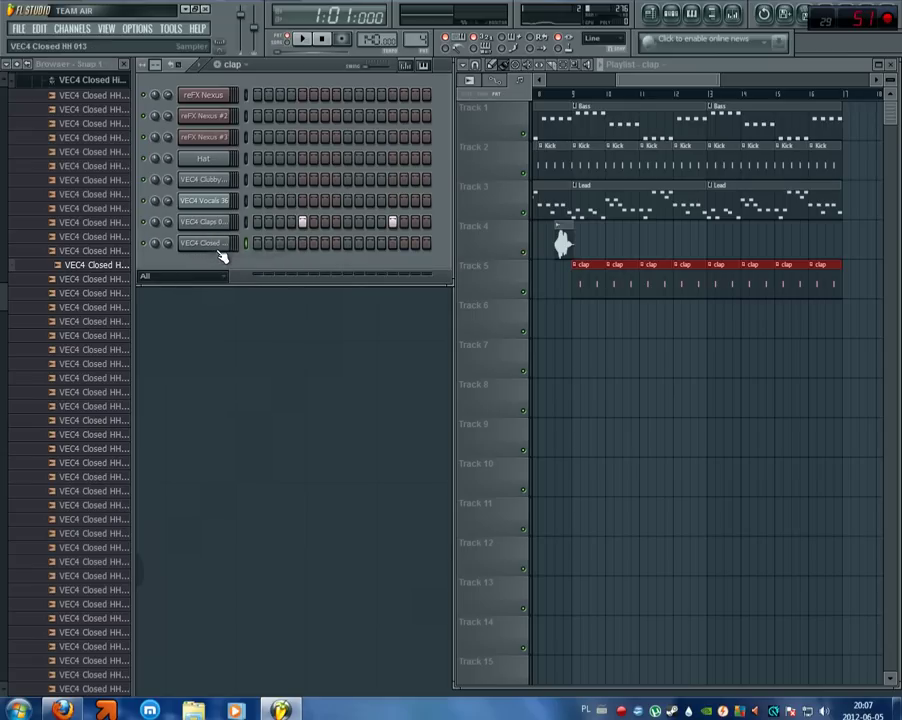
pyautogui.rightClick(230, 247)
pyautogui.click(284, 348)
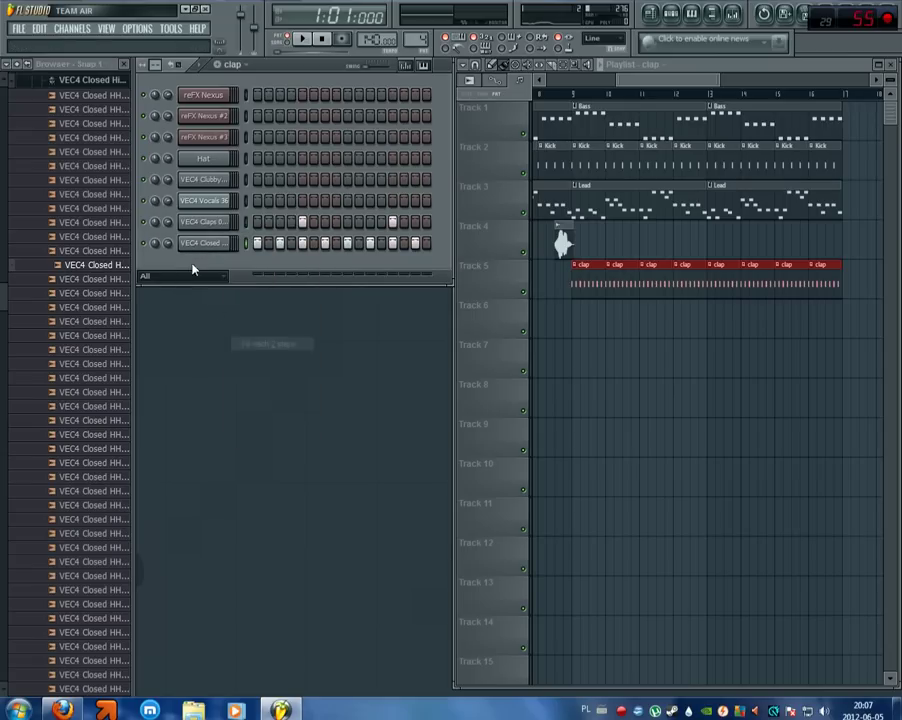
# - Collapse the User sample folders in the browser and listen to the clap pattern with the closed hi-hat
pyautogui.click(106, 83)
pyautogui.click(82, 458)
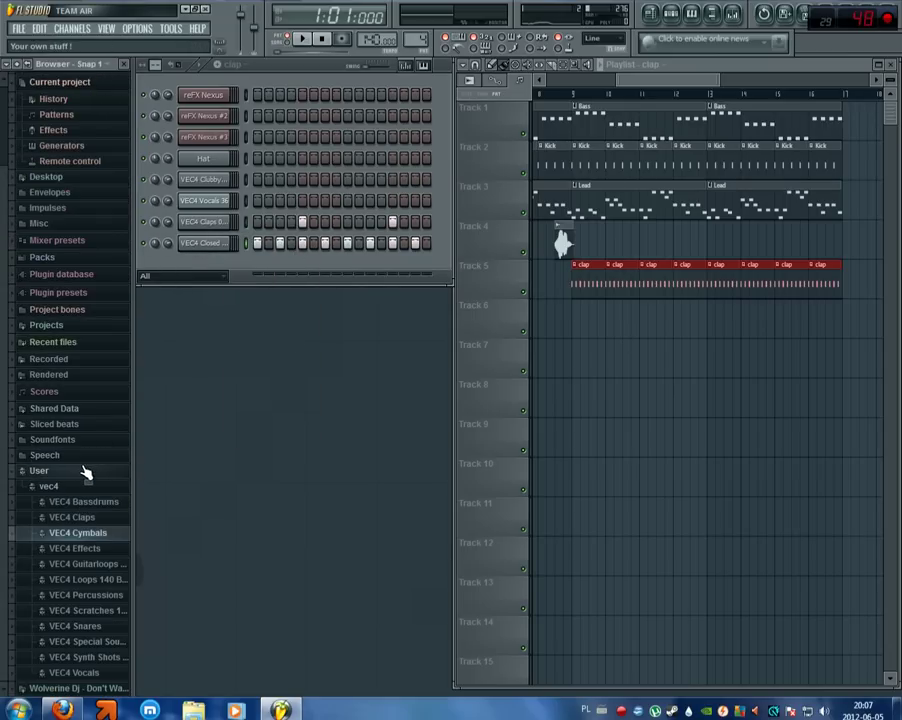
pyautogui.click(76, 490)
pyautogui.click(80, 546)
pyautogui.press('space')
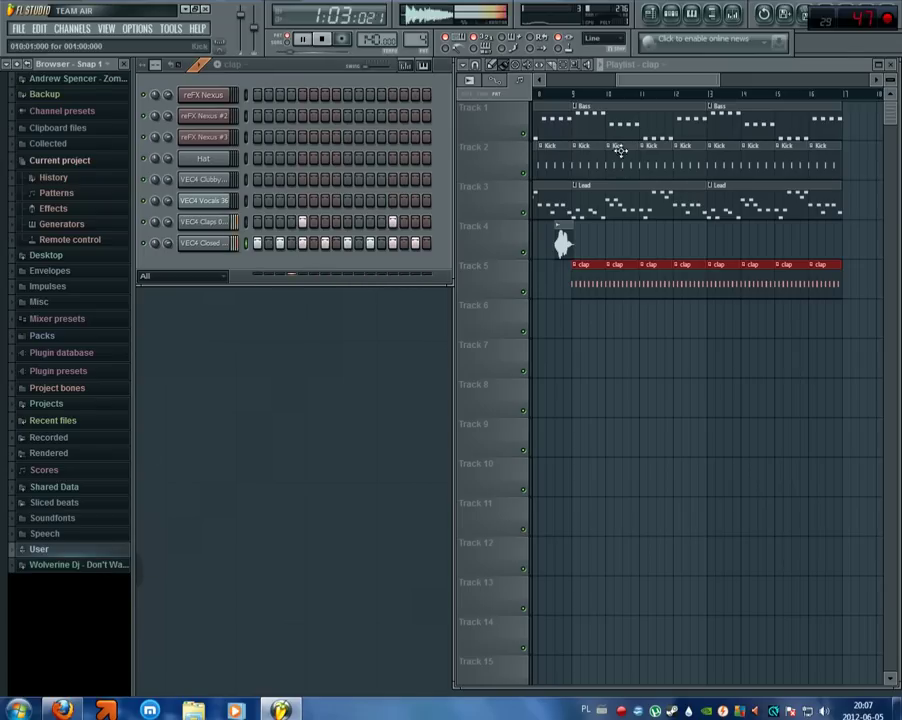
# - Listen to the full arrangement in song mode and follow the playlist through to bar 16
pyautogui.moveTo(665, 84); pyautogui.dragTo(640, 84)
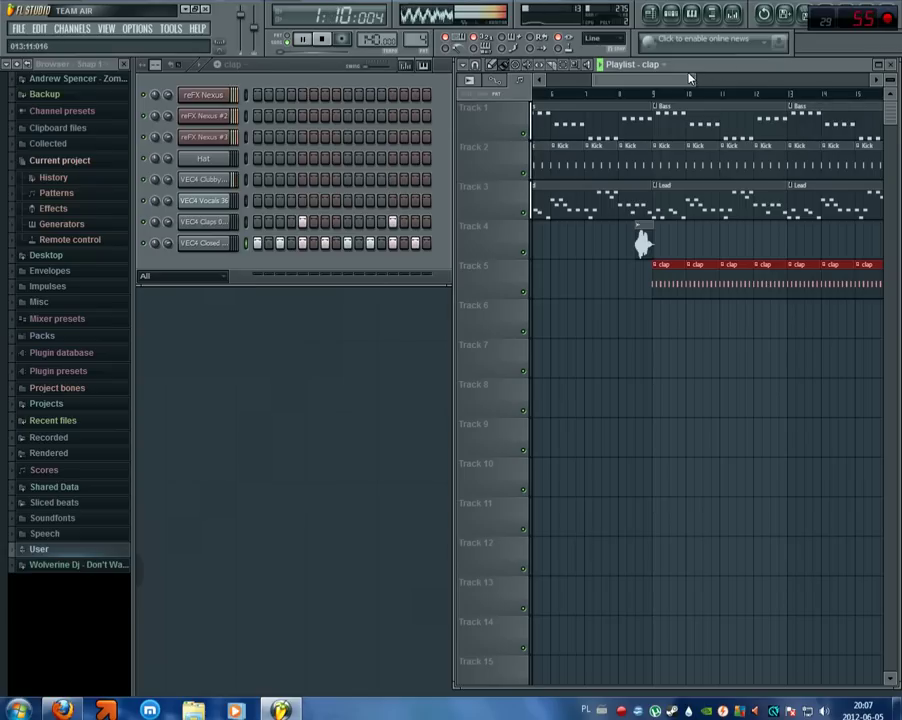
pyautogui.moveTo(685, 78); pyautogui.dragTo(573, 84)
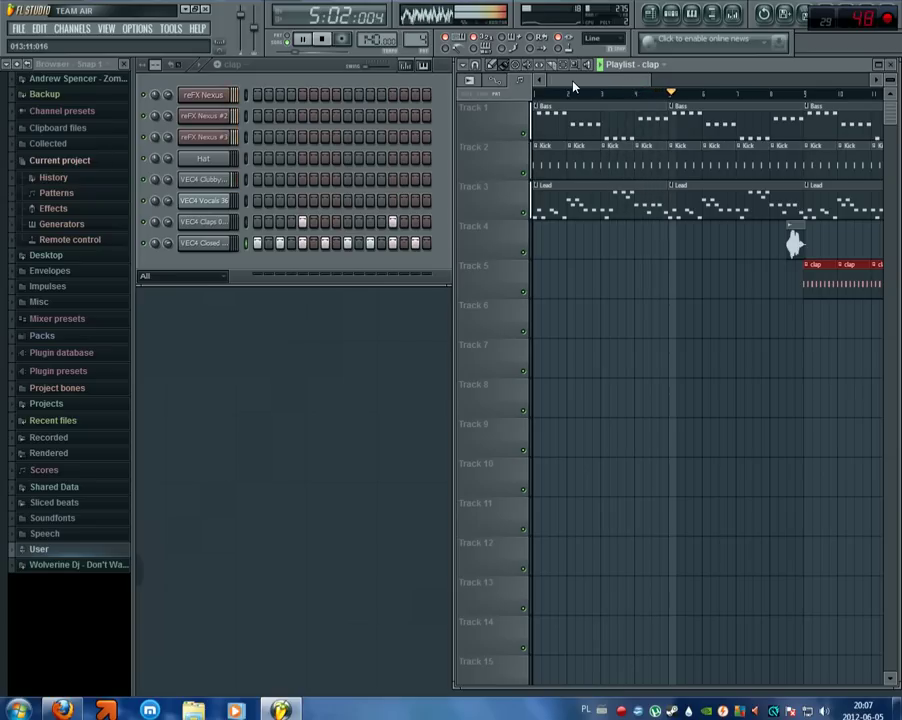
pyautogui.moveTo(573, 83); pyautogui.dragTo(687, 129)
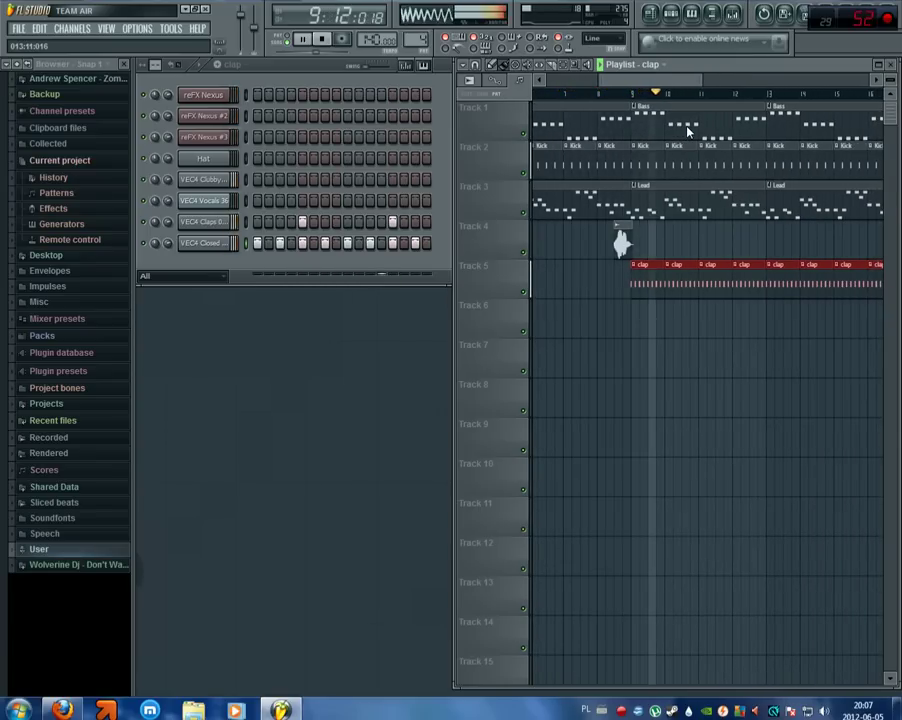
pyautogui.moveTo(687, 131); pyautogui.dragTo(720, 154)
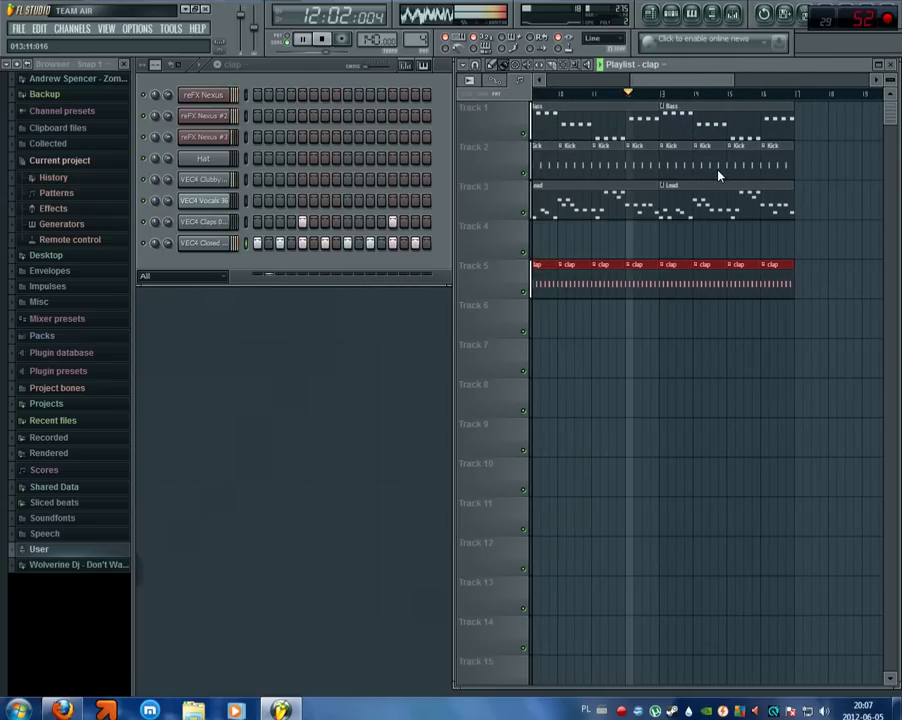
# - Audition the Dance Leads preset LD Speedbreaker on the reFX Nexus #3 lead, and load LD German Trumpet 3 instead
pyautogui.doubleClick(588, 212)
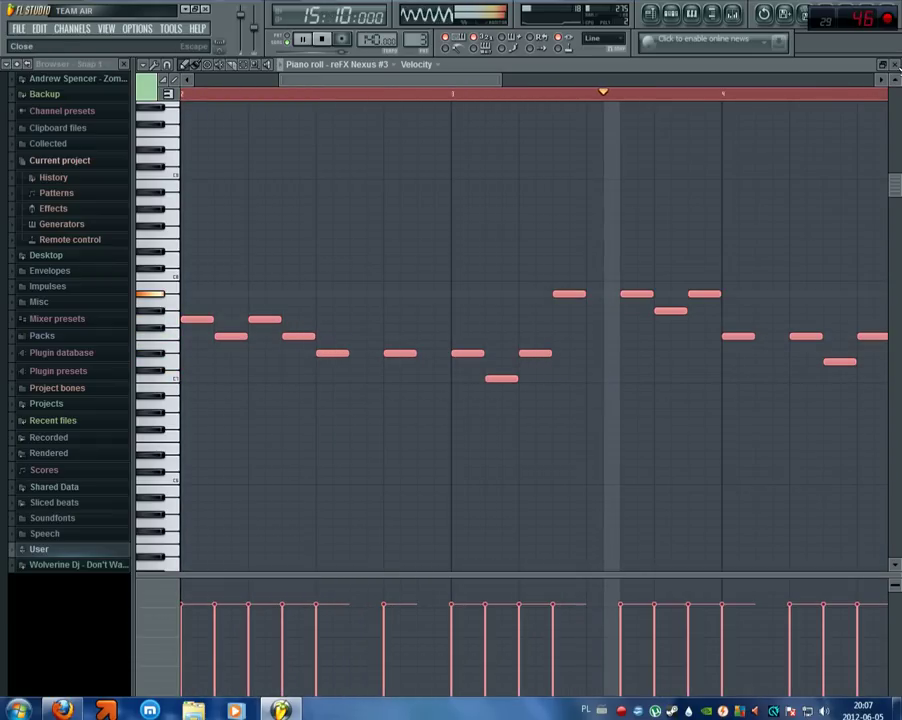
pyautogui.click(895, 65)
pyautogui.click(232, 137)
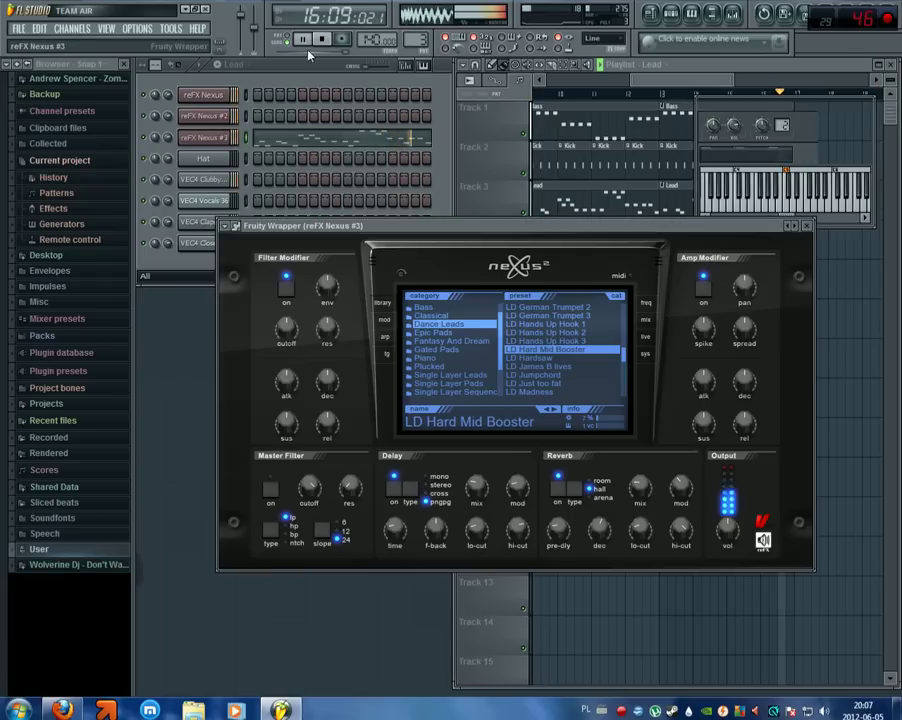
pyautogui.click(289, 41)
pyautogui.moveTo(624, 355); pyautogui.dragTo(635, 378)
pyautogui.click(598, 349)
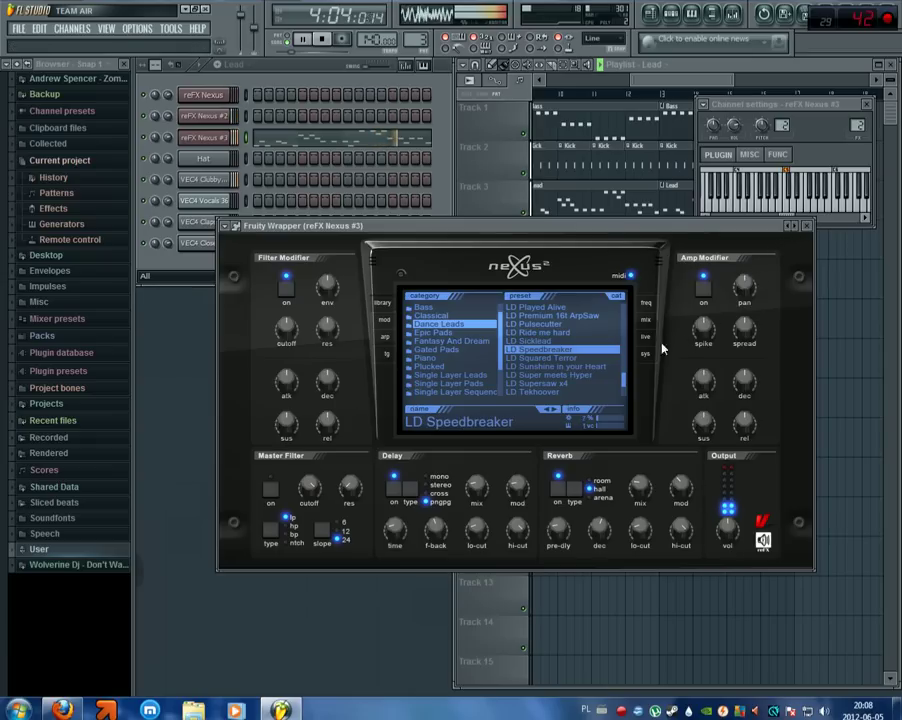
pyautogui.moveTo(625, 379); pyautogui.dragTo(622, 344)
pyautogui.click(598, 368)
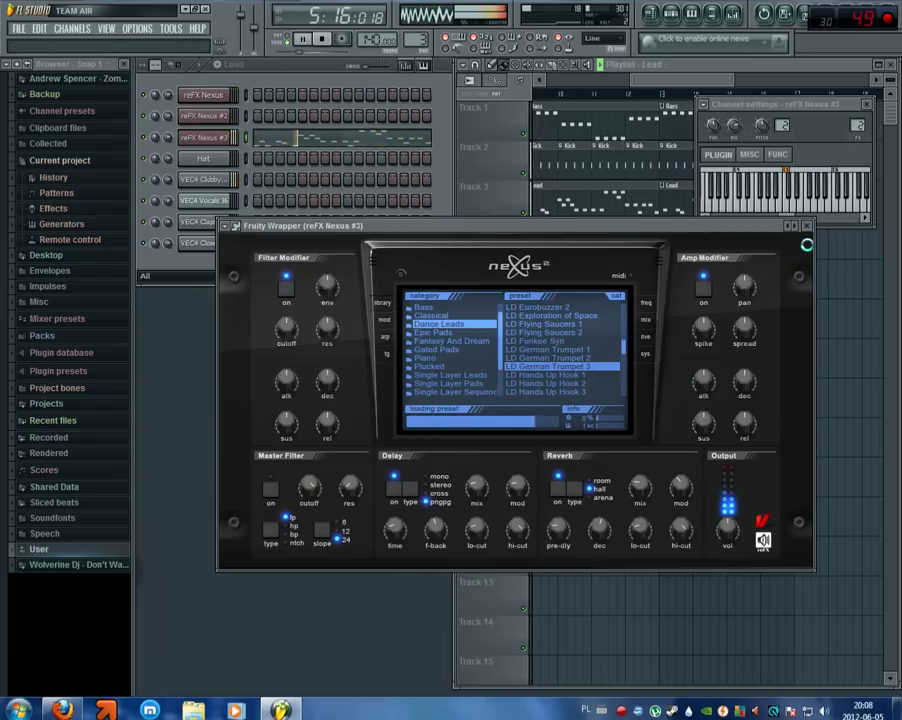
pyautogui.click(808, 227)
# - Review the lead notes in the piano roll, stop playback and close the reFX Nexus #3 channel settings
pyautogui.click(327, 142)
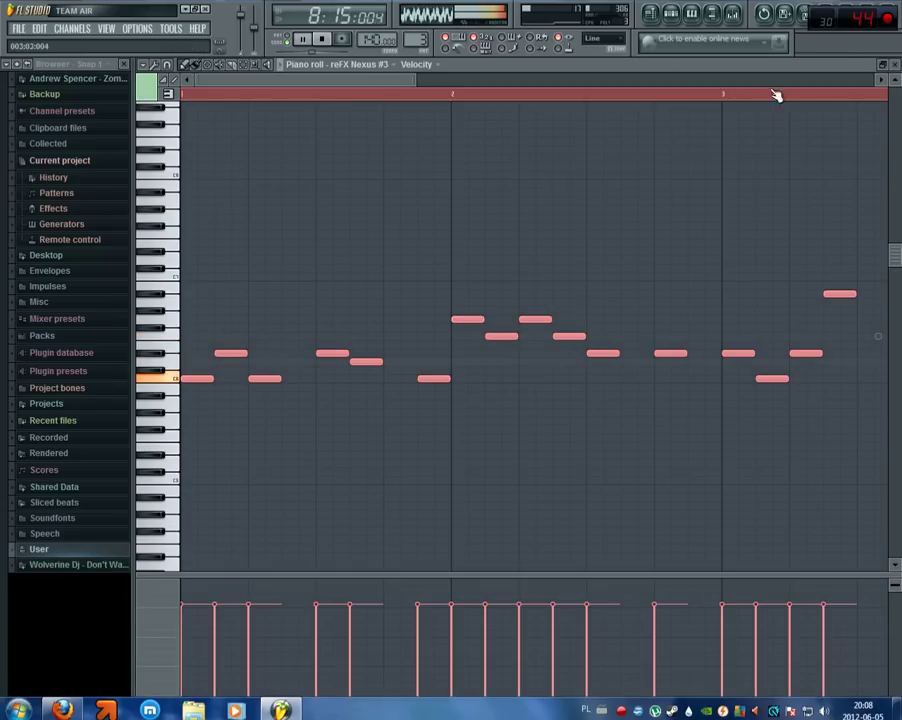
pyautogui.click(894, 65)
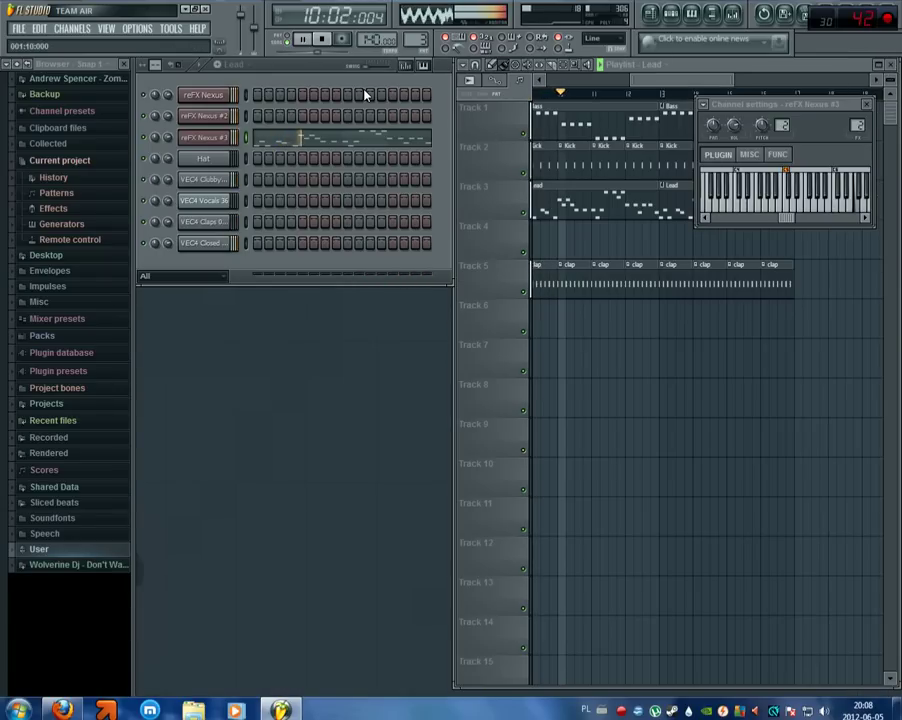
pyautogui.press('space')
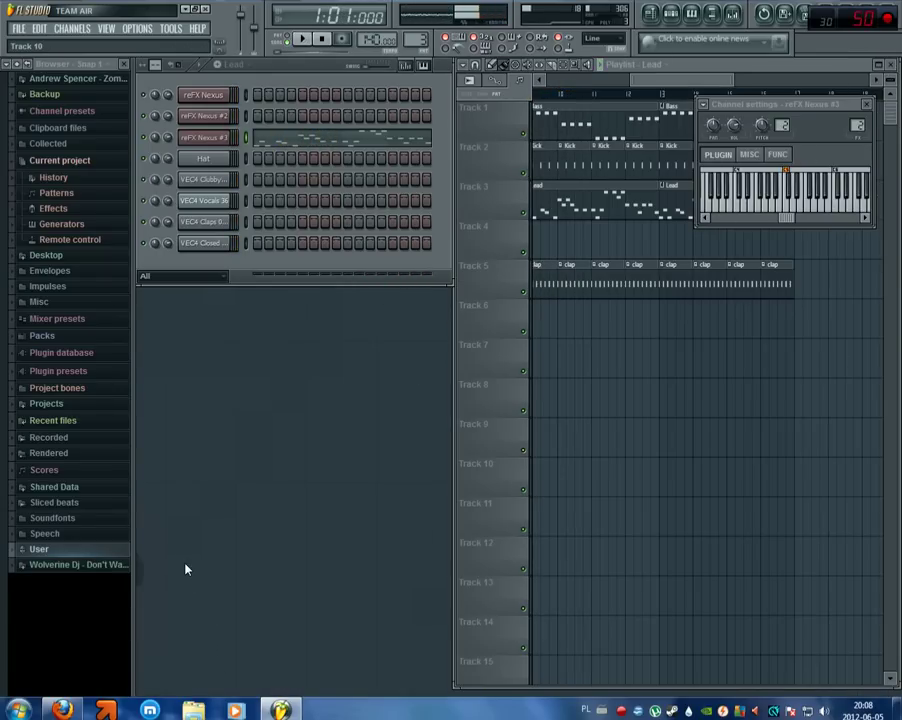
pyautogui.click(869, 105)
pyautogui.moveTo(702, 78); pyautogui.dragTo(545, 84)
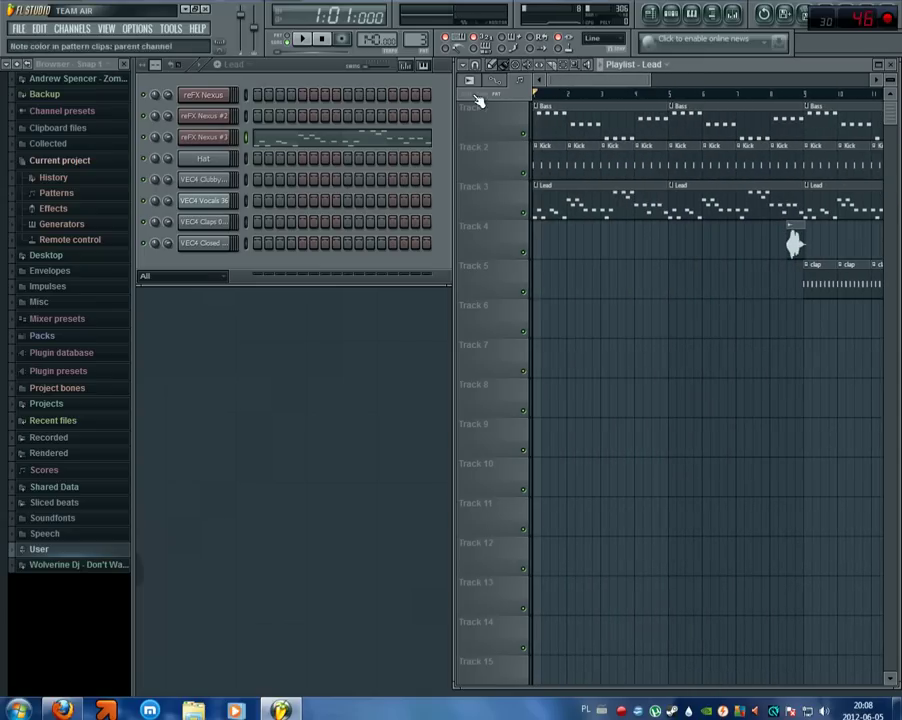
# - Show the mixer and reposition its window so it overlaps the channel rack and the playlist
pyautogui.moveTo(452, 104)
pyautogui.mouseDown()
pyautogui.moveTo(155, 106)
pyautogui.moveTo(453, 108)
pyautogui.mouseUp()
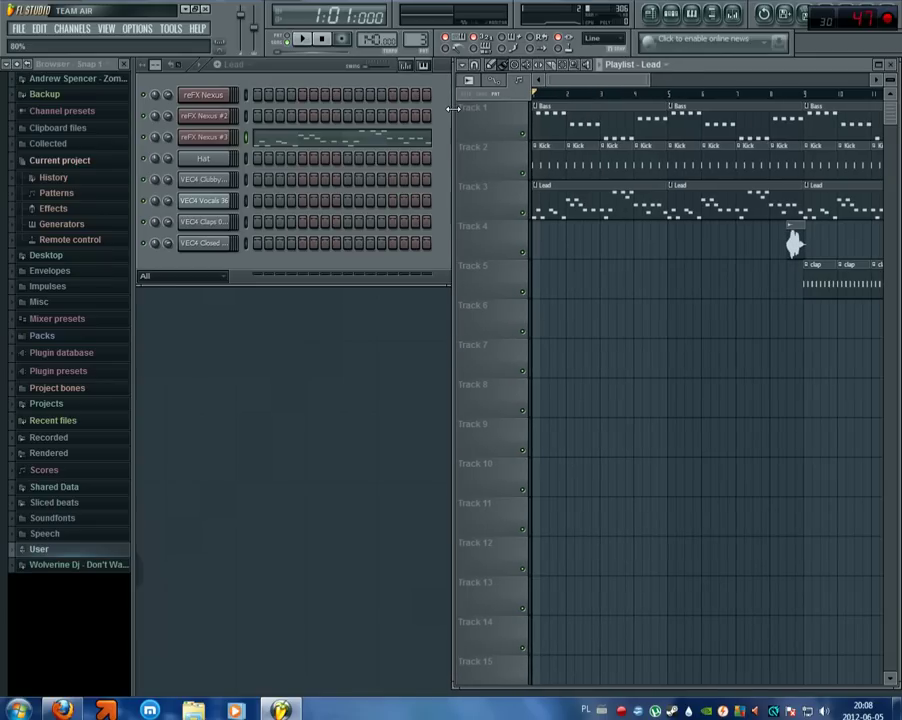
pyautogui.click(735, 14)
pyautogui.moveTo(697, 91); pyautogui.dragTo(577, 161)
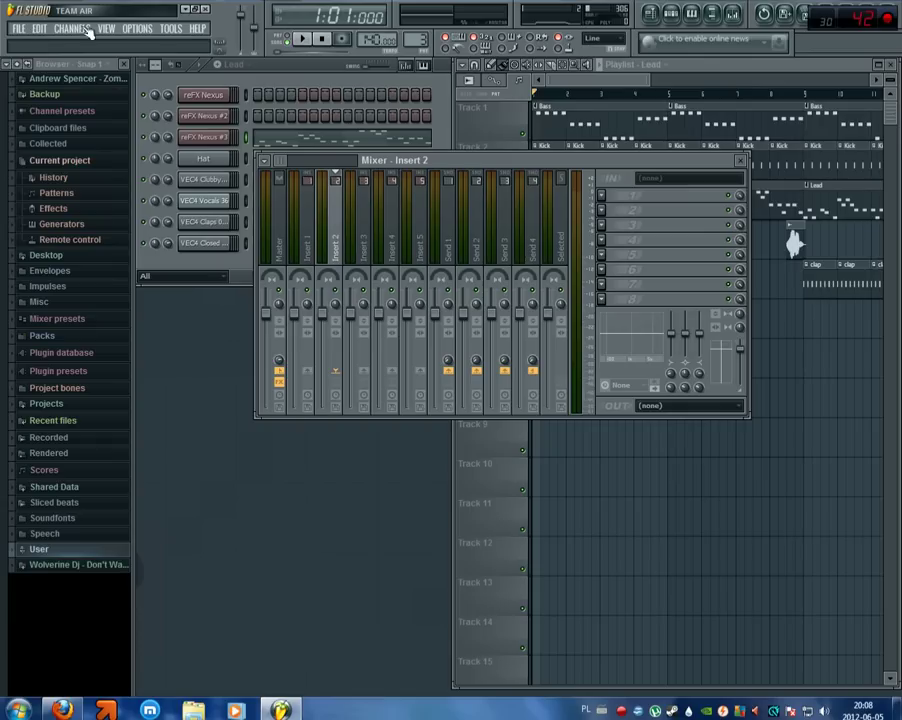
# - Open the recent project Happy Hardcore_2.flp without saving the changes to the current track
pyautogui.click(9, 26)
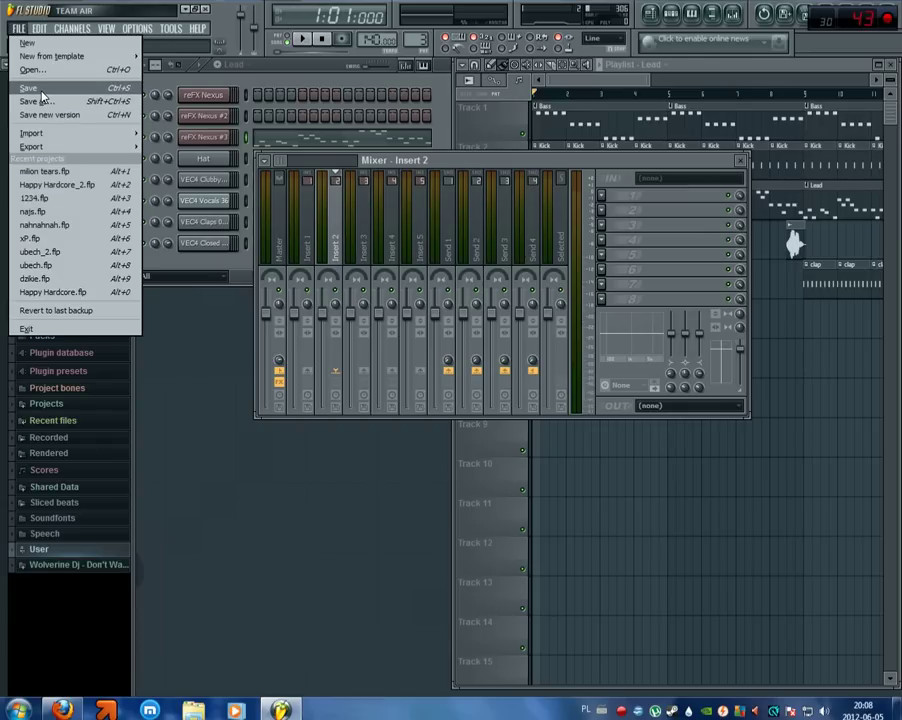
pyautogui.click(72, 185)
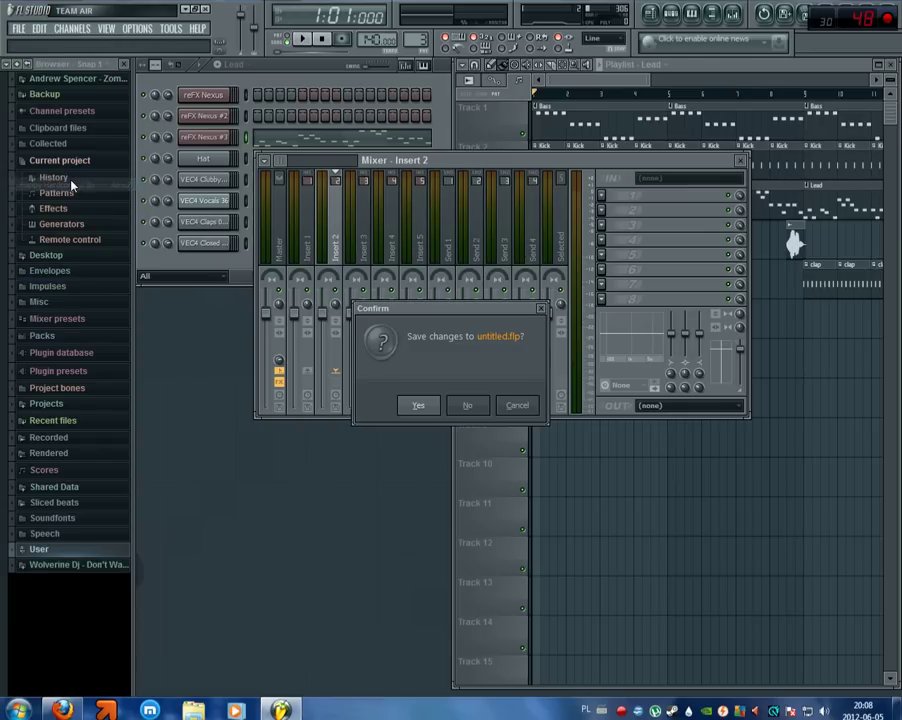
pyautogui.click(467, 407)
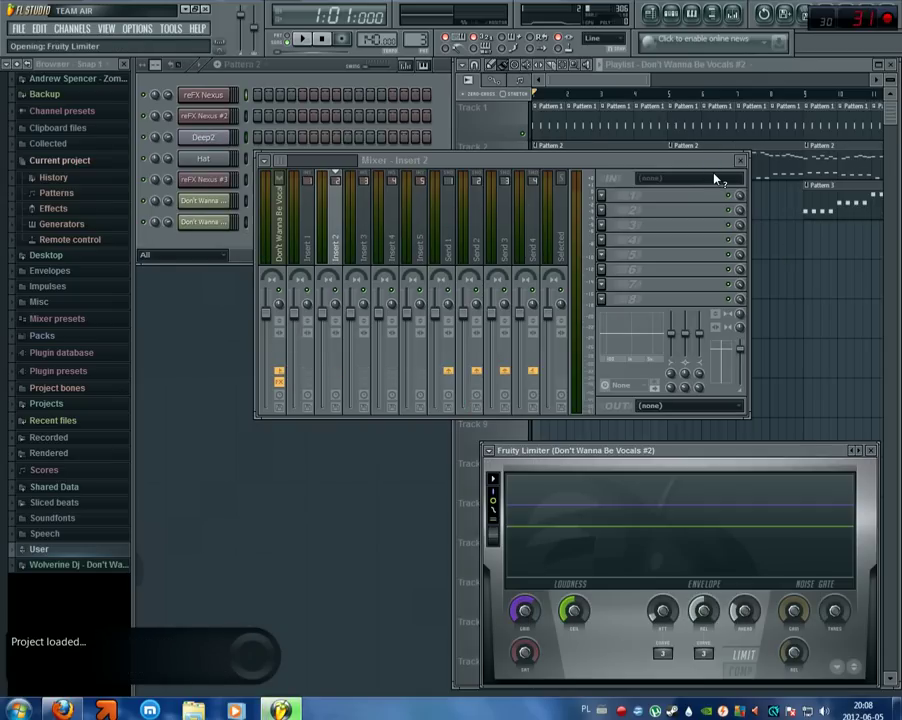
# - Close the mixer and zoom the playlist out to view the arrangement through bar 16
pyautogui.click(775, 70)
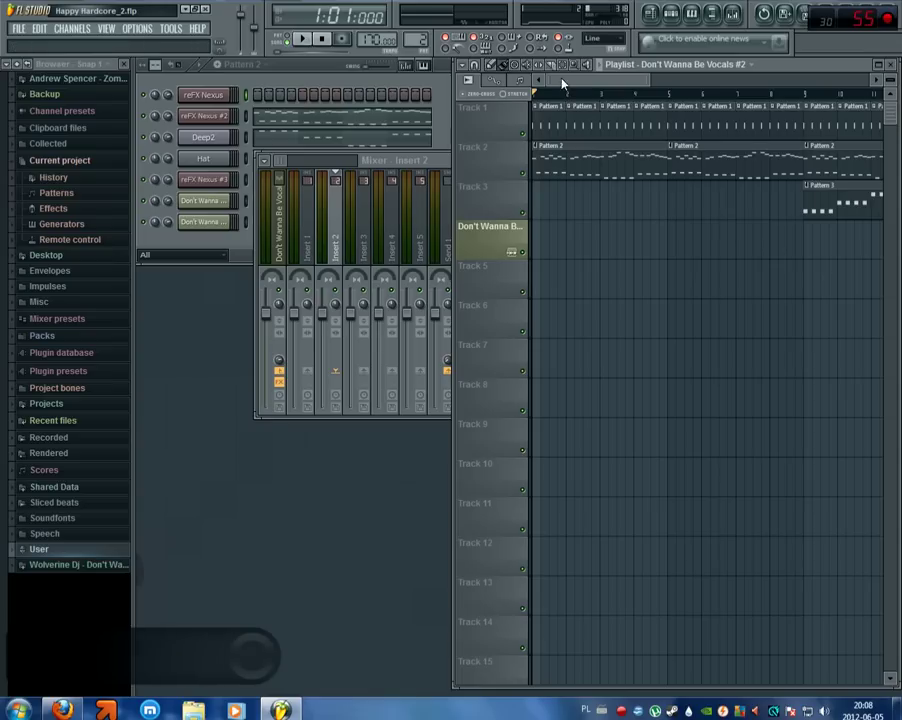
pyautogui.moveTo(562, 84); pyautogui.dragTo(582, 85)
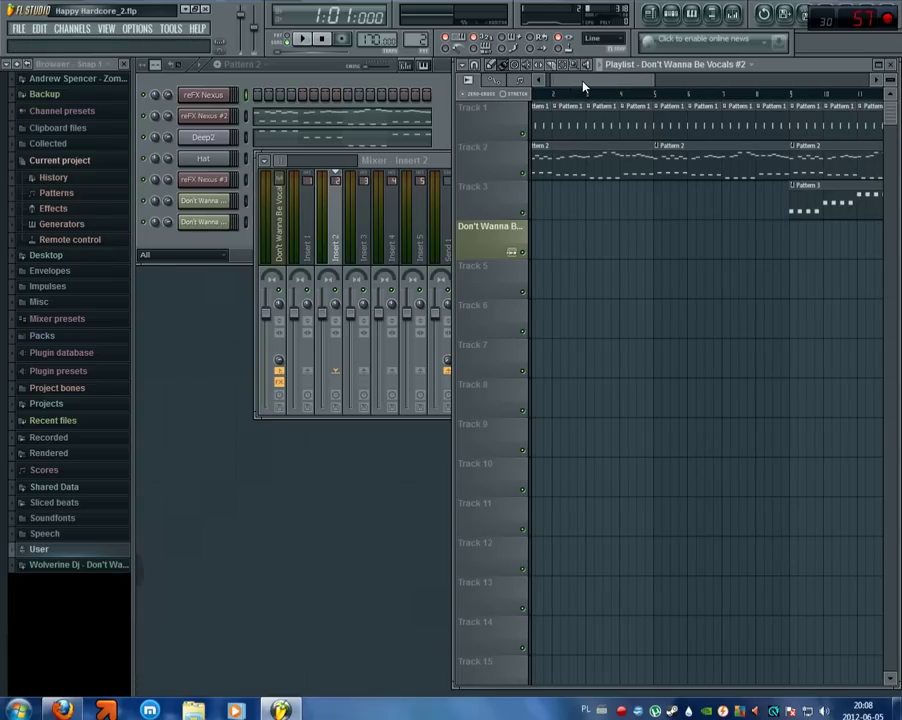
pyautogui.click(447, 162)
pyautogui.click(741, 161)
pyautogui.moveTo(655, 80); pyautogui.dragTo(707, 80)
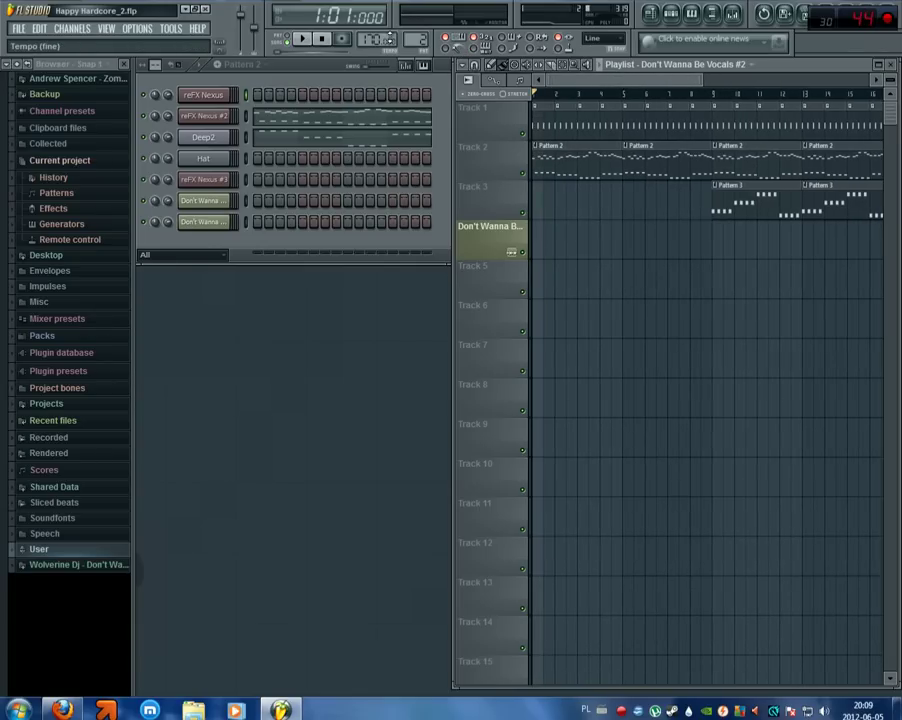
# - Play the Happy Hardcore_2 arrangement in song mode and collapse the Current project folder in the browser
pyautogui.click(306, 40)
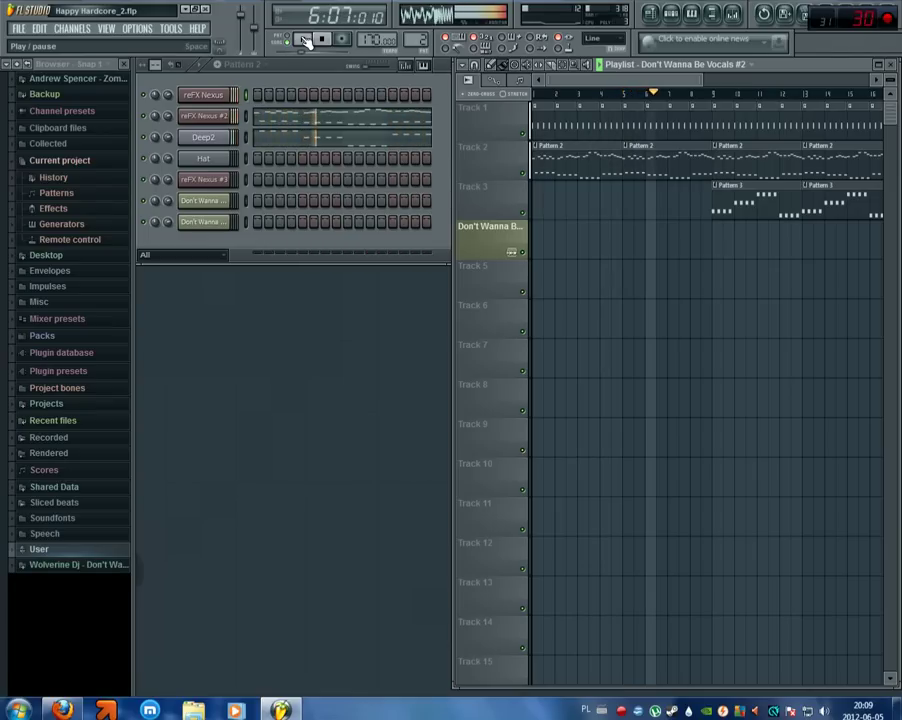
pyautogui.click(34, 160)
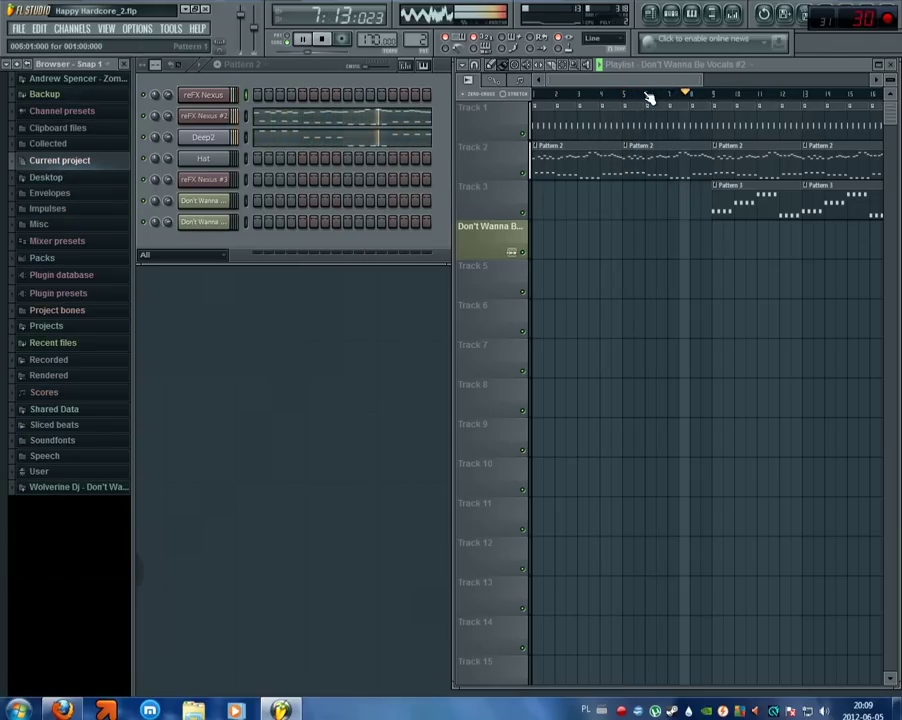
pyautogui.moveTo(652, 80); pyautogui.dragTo(409, 141)
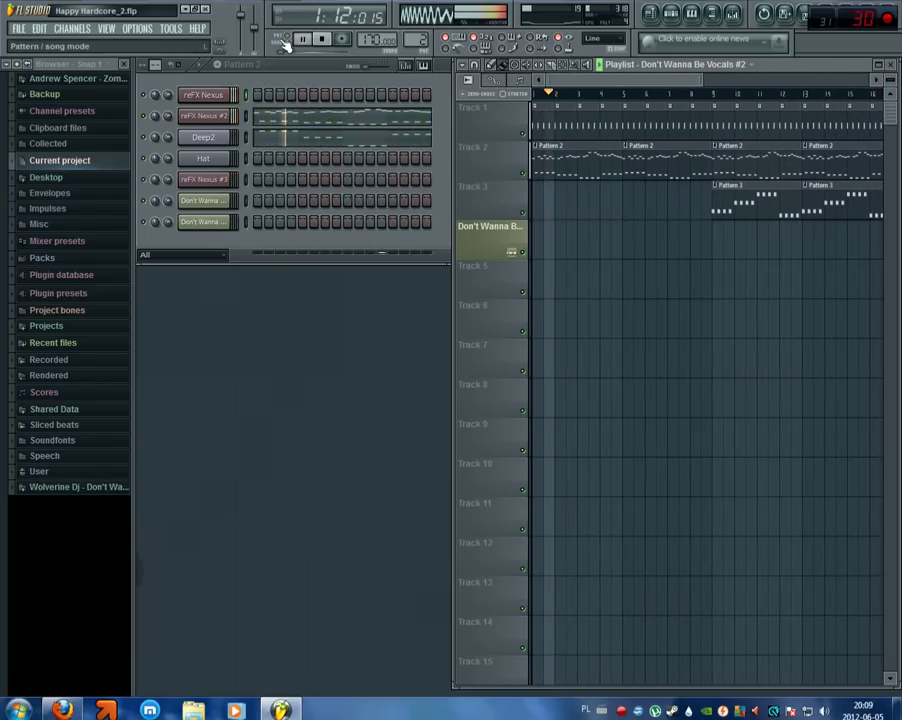
# - Listen to Pattern 2 on its own in pattern mode and stop playback
pyautogui.click(331, 41)
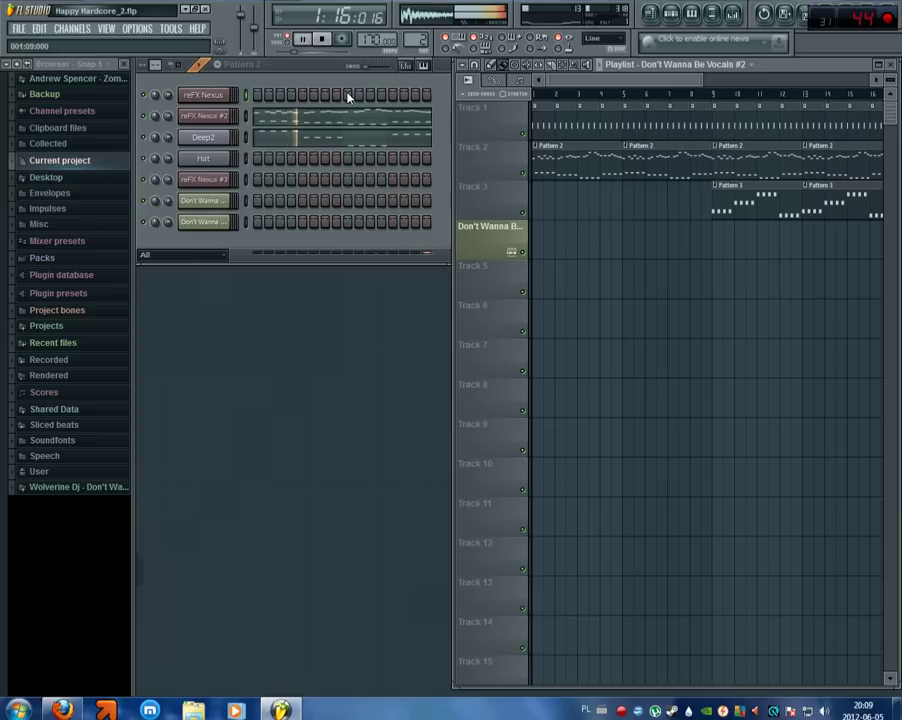
pyautogui.click(330, 41)
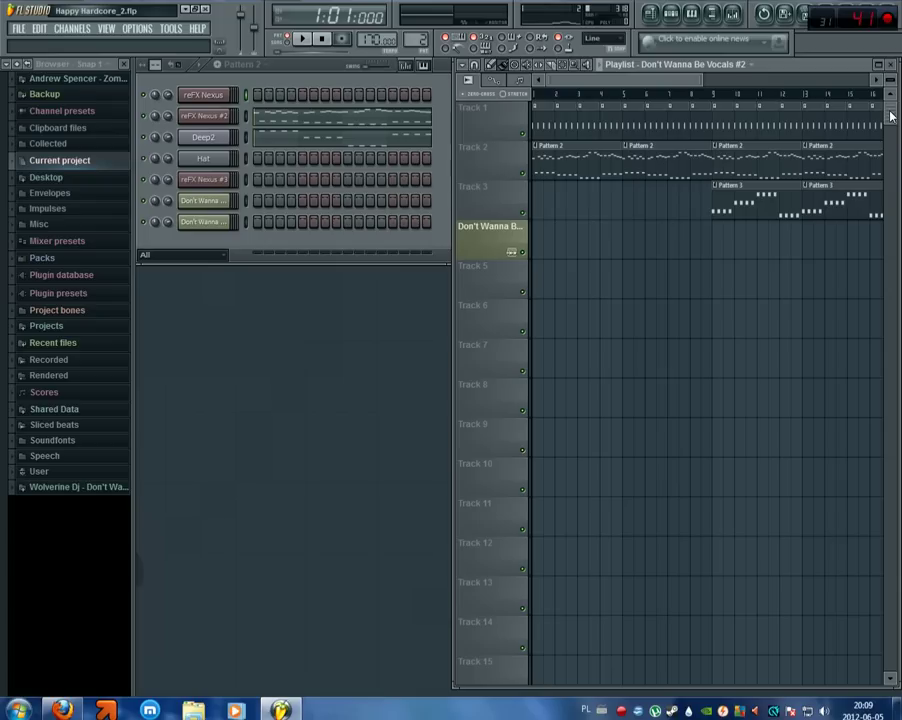
pyautogui.moveTo(891, 117)
pyautogui.mouseDown()
pyautogui.moveTo(899, 537)
pyautogui.moveTo(898, 95)
pyautogui.mouseUp()
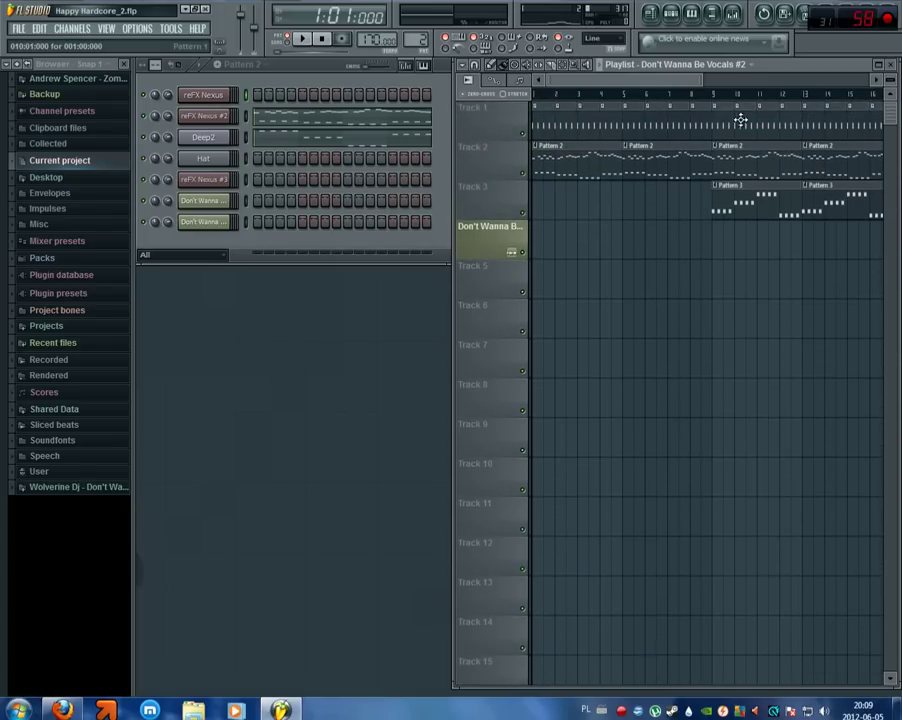